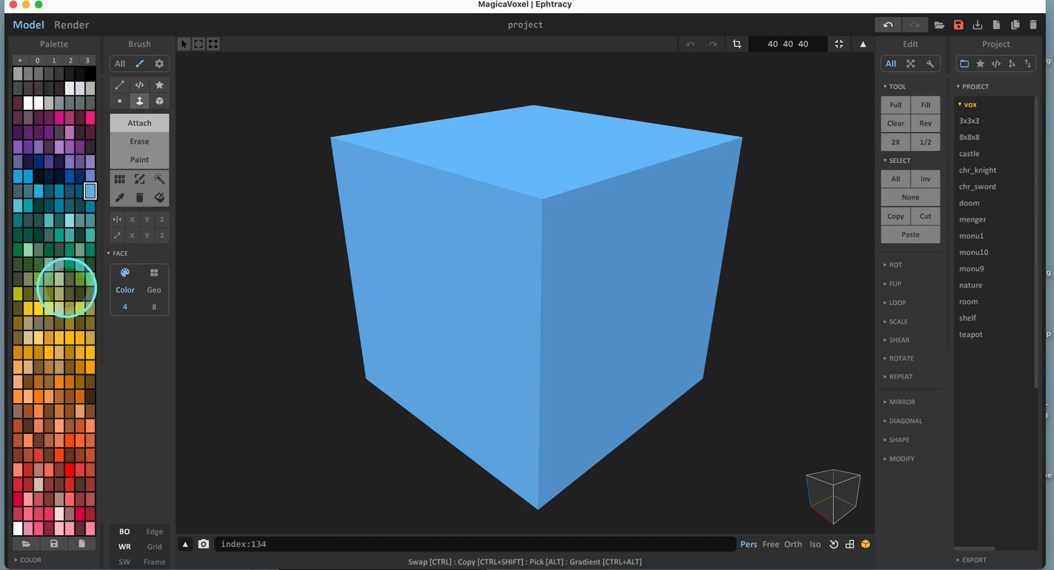
# Switch to the box brush and turn on the edge and grid display for the voxel cube.
pyautogui.moveTo(679, 273); pyautogui.dragTo(686, 275, button='middle')
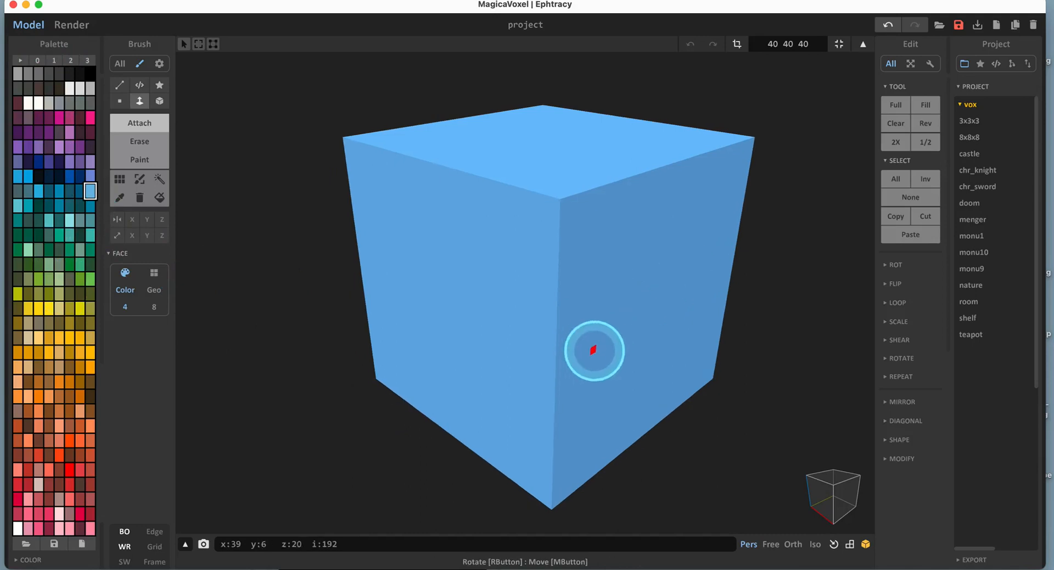
pyautogui.moveTo(594, 350); pyautogui.dragTo(604, 343, button='right')
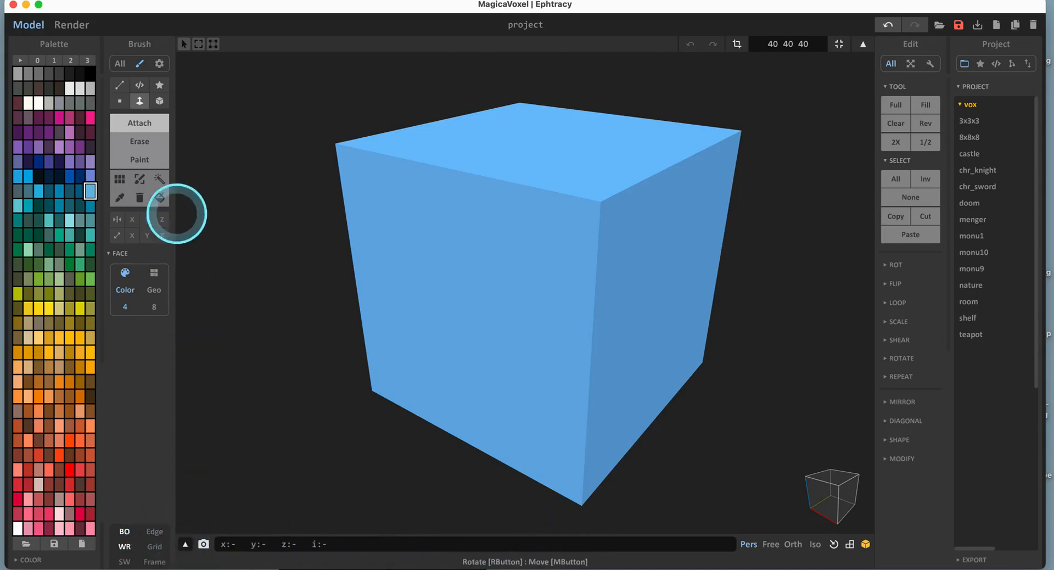
pyautogui.click(160, 100)
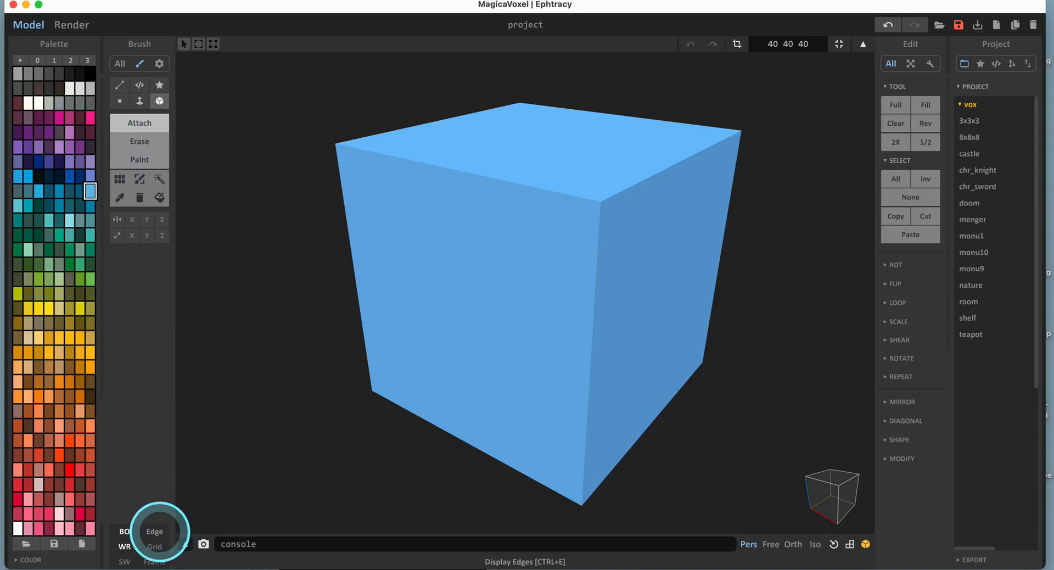
pyautogui.click(155, 531)
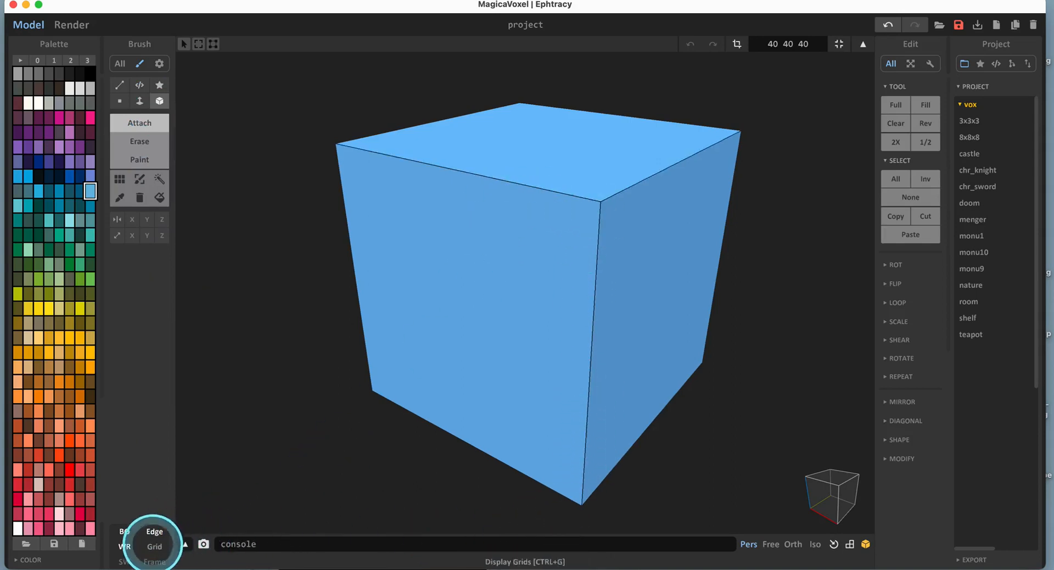
pyautogui.click(154, 546)
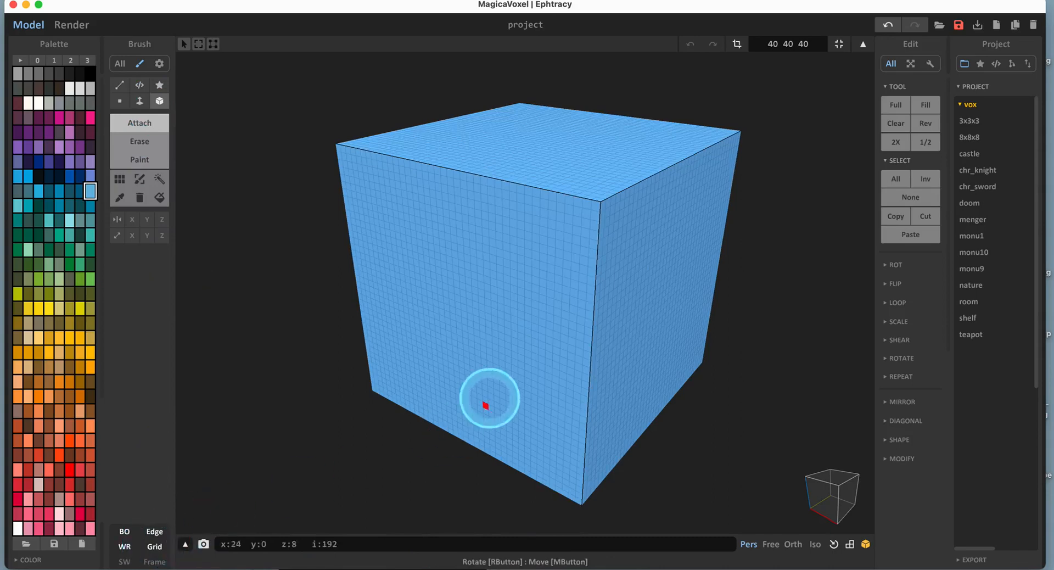
# Erase a one-voxel-deep recess in the front face's upper corner, extending it to the cube's adjacent edges.
pyautogui.scroll(3, 574, 357)
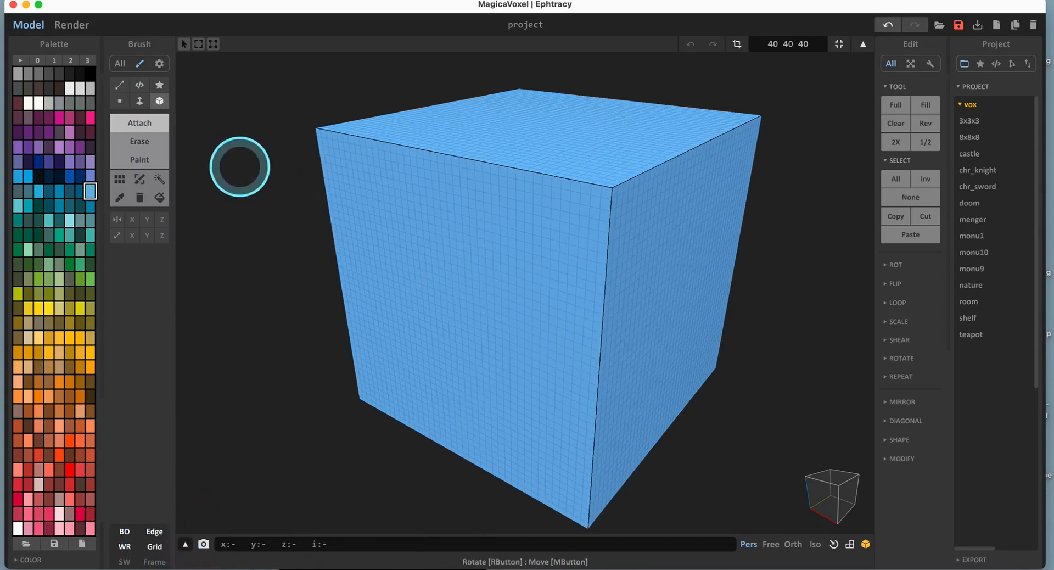
pyautogui.click(140, 141)
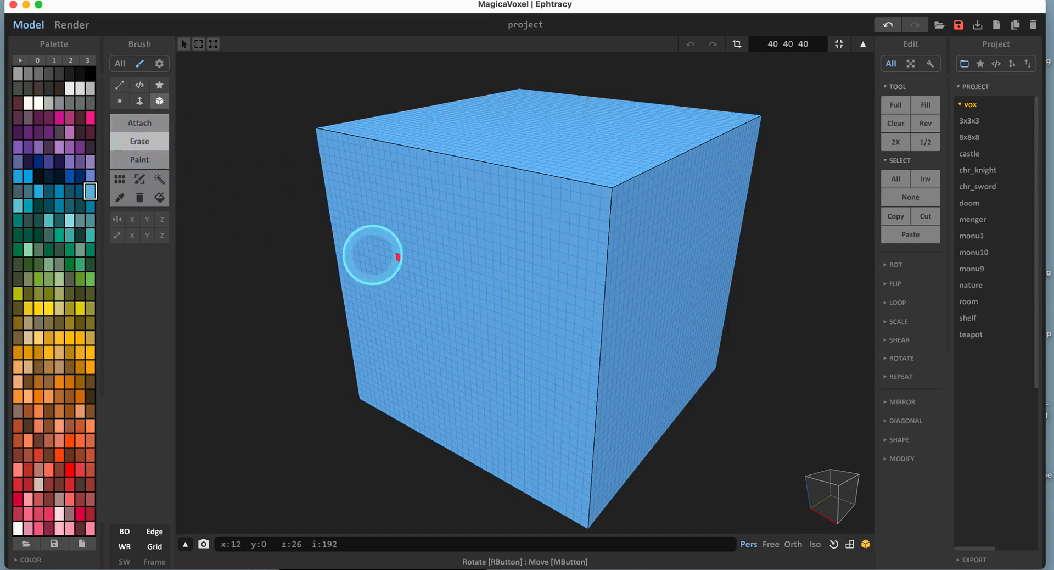
pyautogui.moveTo(446, 183); pyautogui.dragTo(569, 333)
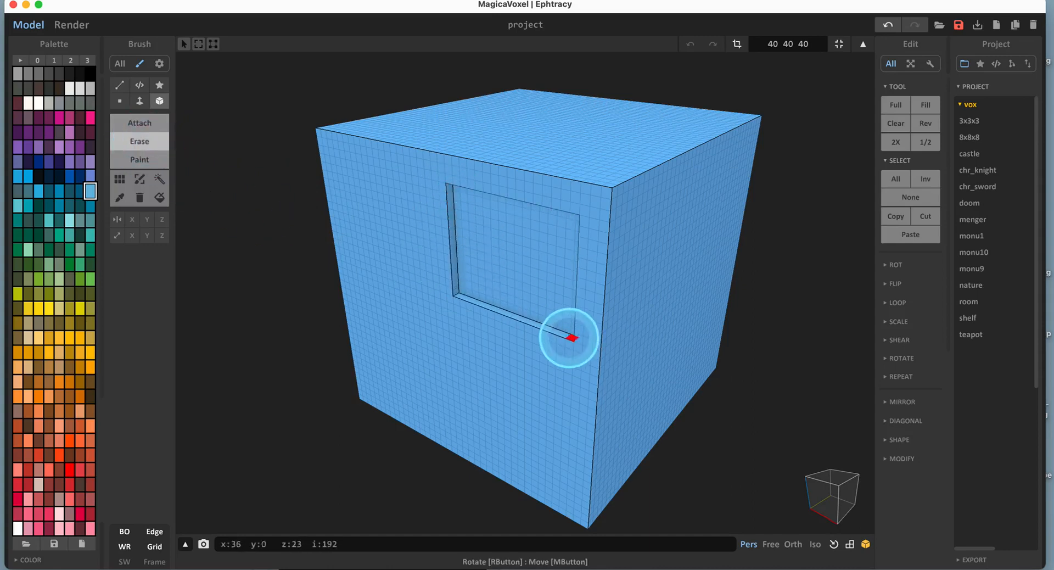
pyautogui.moveTo(490, 169); pyautogui.dragTo(608, 269)
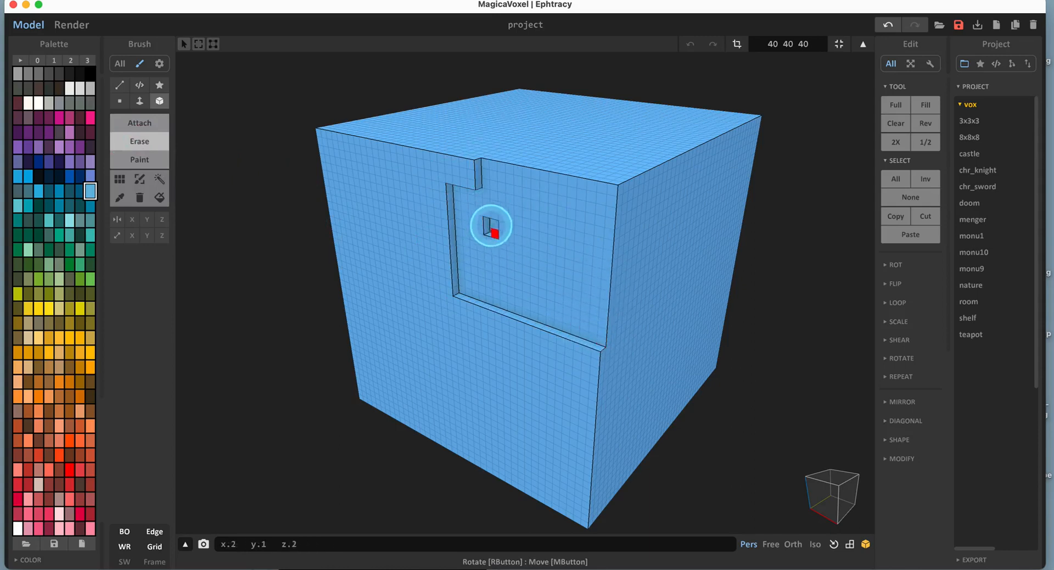
# Erase a smaller recess one voxel deep inside the corner recess, and square off the outer recess up to the cube's top edge.
pyautogui.moveTo(487, 222)
pyautogui.mouseDown()
pyautogui.moveTo(555, 296)
pyautogui.moveTo(558, 316)
pyautogui.mouseUp()
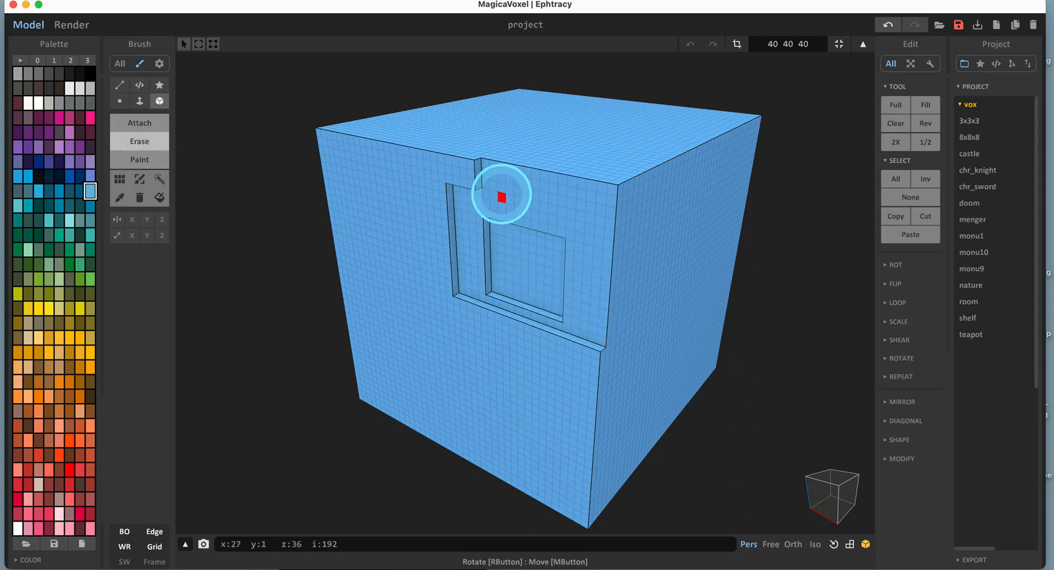
pyautogui.moveTo(499, 195)
pyautogui.mouseDown()
pyautogui.moveTo(550, 221)
pyautogui.moveTo(595, 292)
pyautogui.mouseUp()
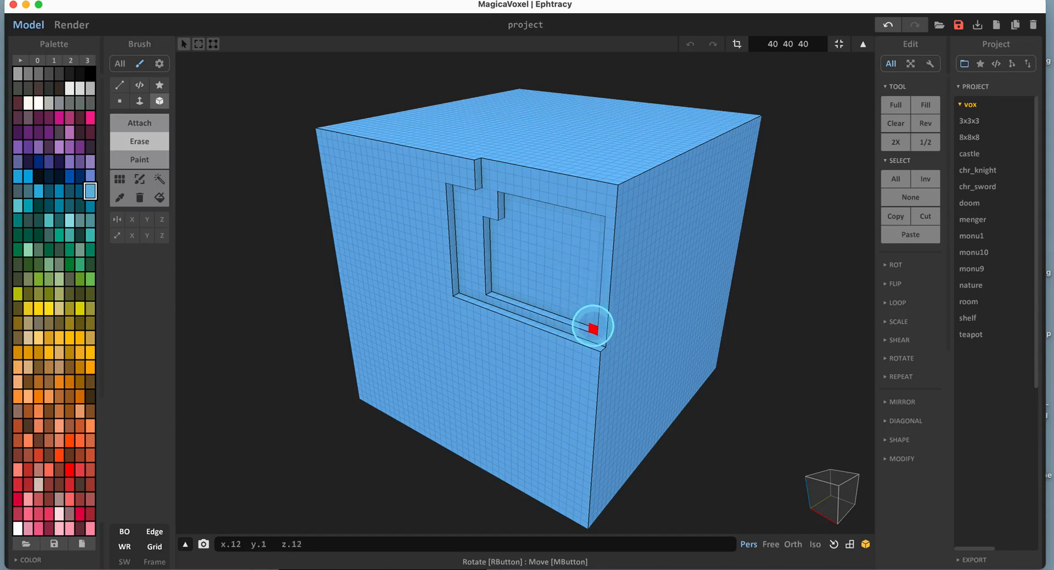
pyautogui.moveTo(593, 328)
pyautogui.mouseDown()
pyautogui.moveTo(506, 239)
pyautogui.moveTo(488, 196)
pyautogui.mouseUp()
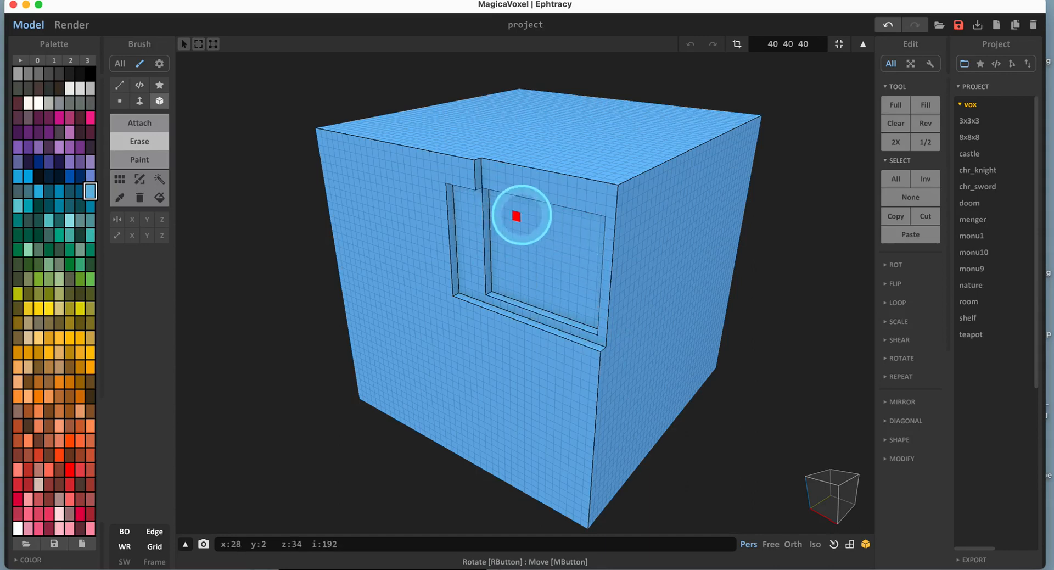
pyautogui.moveTo(448, 160); pyautogui.dragTo(467, 178)
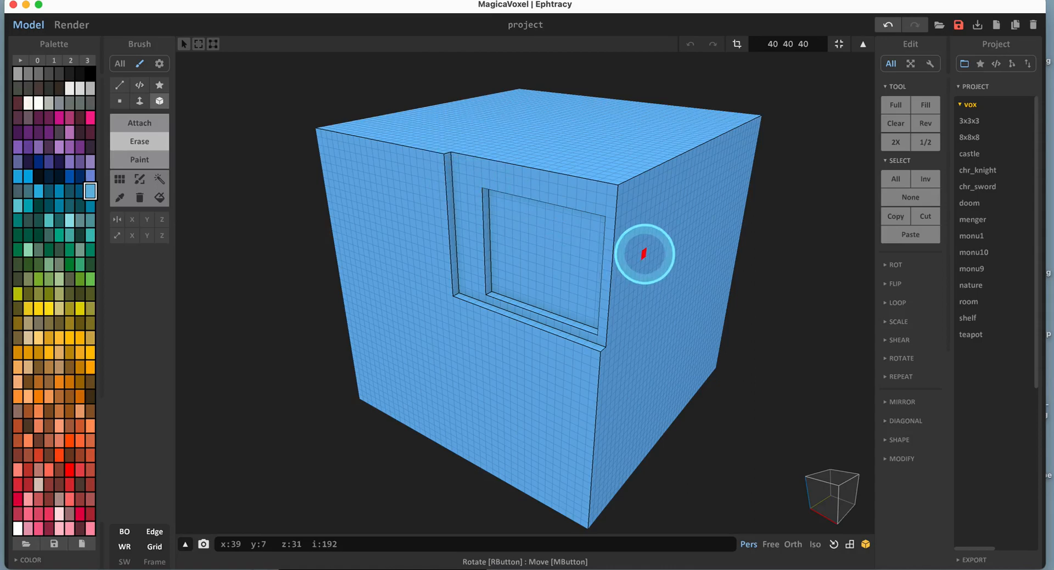
# Erase a recess 26 by 19 voxels and one voxel deep in the upper part of the adjoining side face.
pyautogui.moveTo(647, 217); pyautogui.dragTo(712, 291)
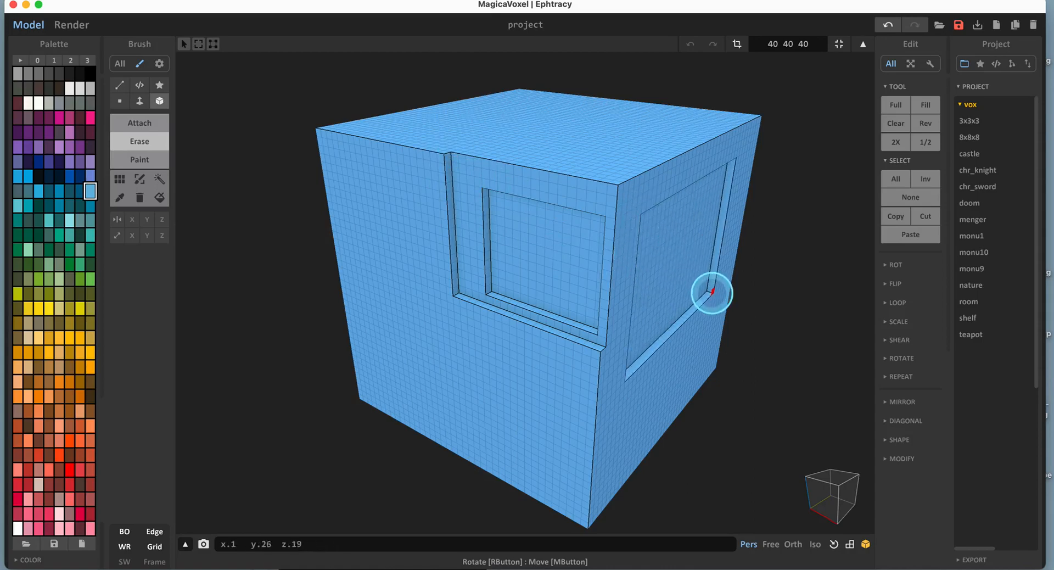
pyautogui.moveTo(712, 291); pyautogui.dragTo(675, 261, button='right')
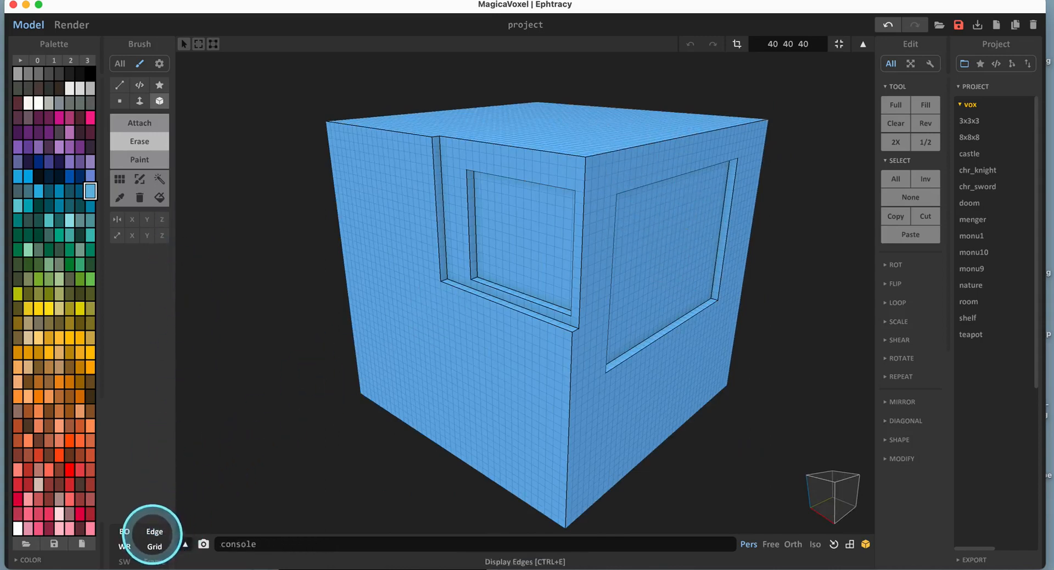
# Compare the cube with edges hidden and shown, leave the edges on, and turn on the shadow display.
pyautogui.click(154, 531)
pyautogui.click(154, 531)
pyautogui.click(153, 531)
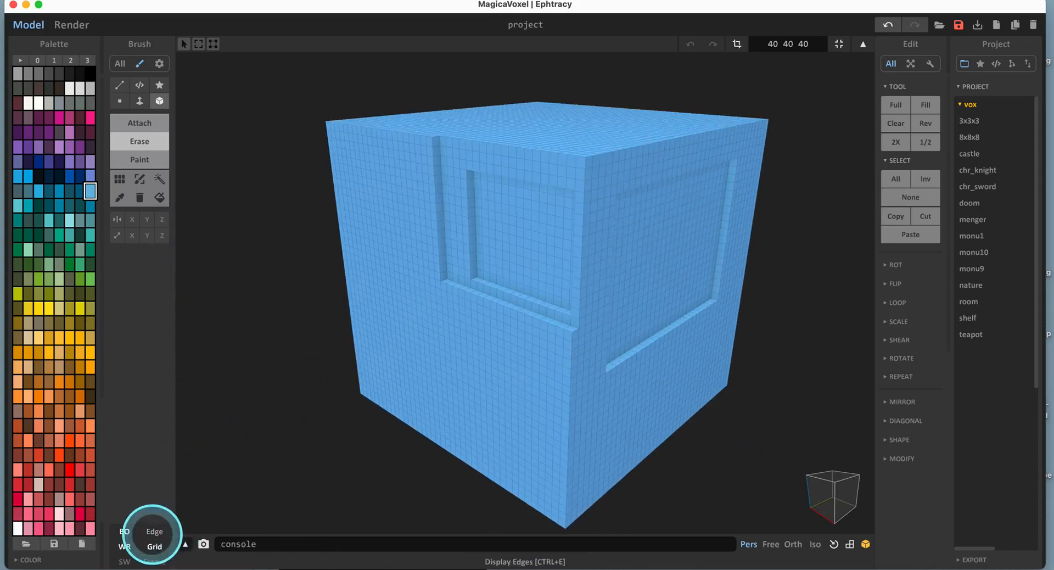
pyautogui.click(154, 531)
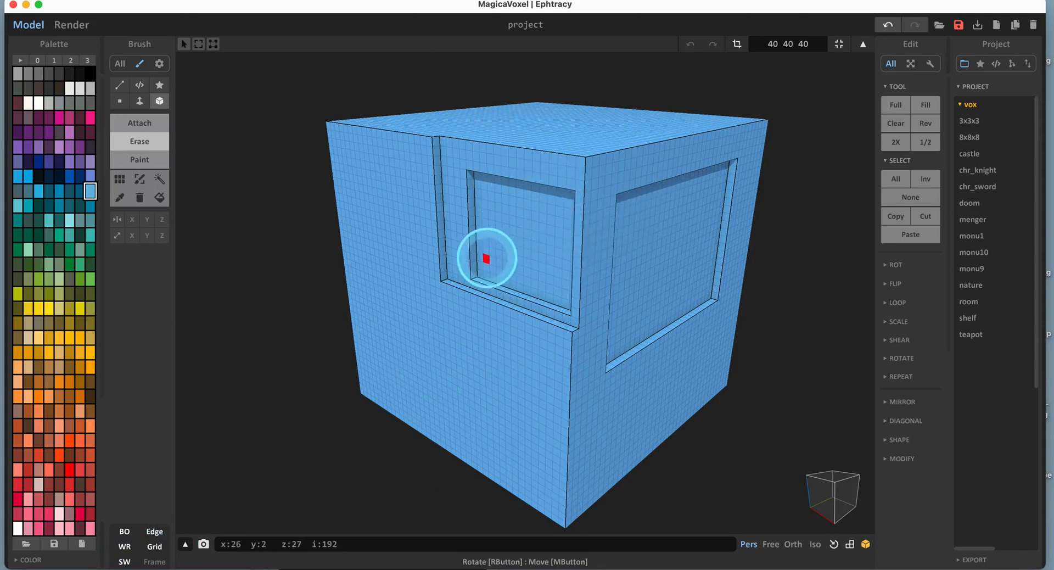
# Erase whole faces in Face mode to deepen the inner front recess and carry the side recess through to the cube's far side.
pyautogui.click(140, 101)
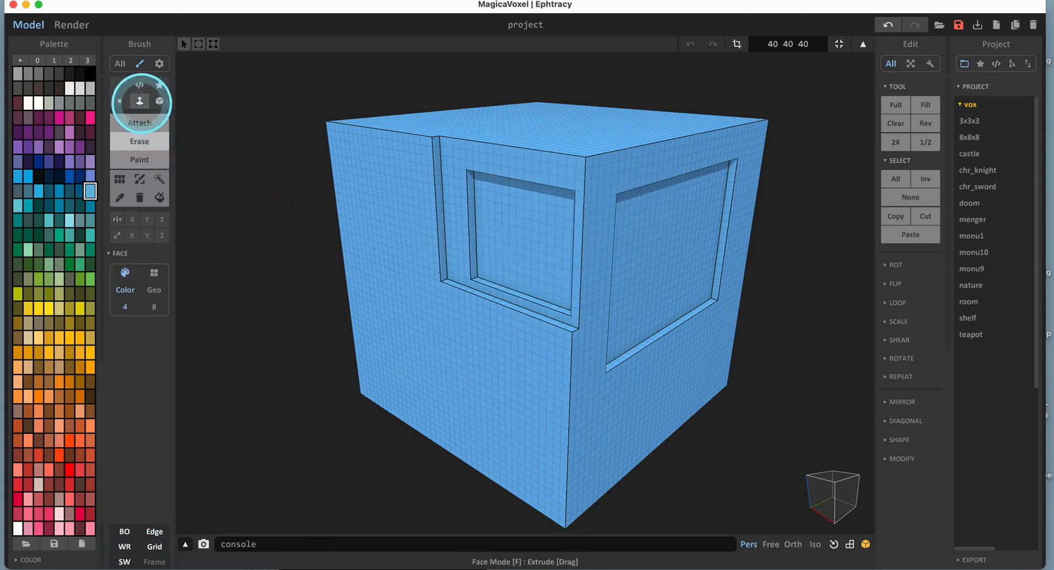
pyautogui.click(526, 239)
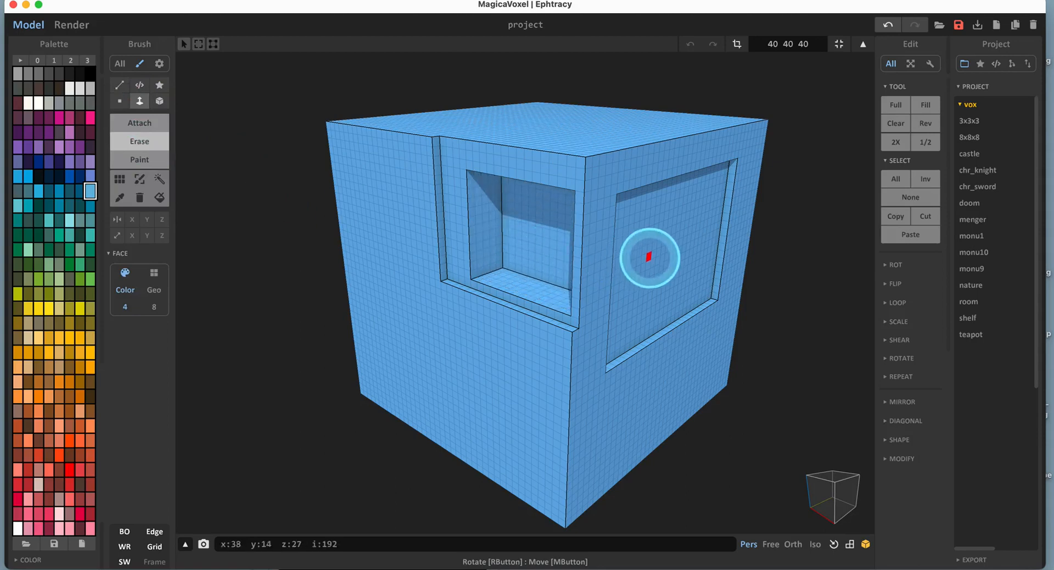
pyautogui.click(648, 251)
pyautogui.moveTo(652, 254)
pyautogui.mouseDown(button='right')
pyautogui.moveTo(694, 268)
pyautogui.moveTo(549, 270)
pyautogui.mouseUp(button='right')
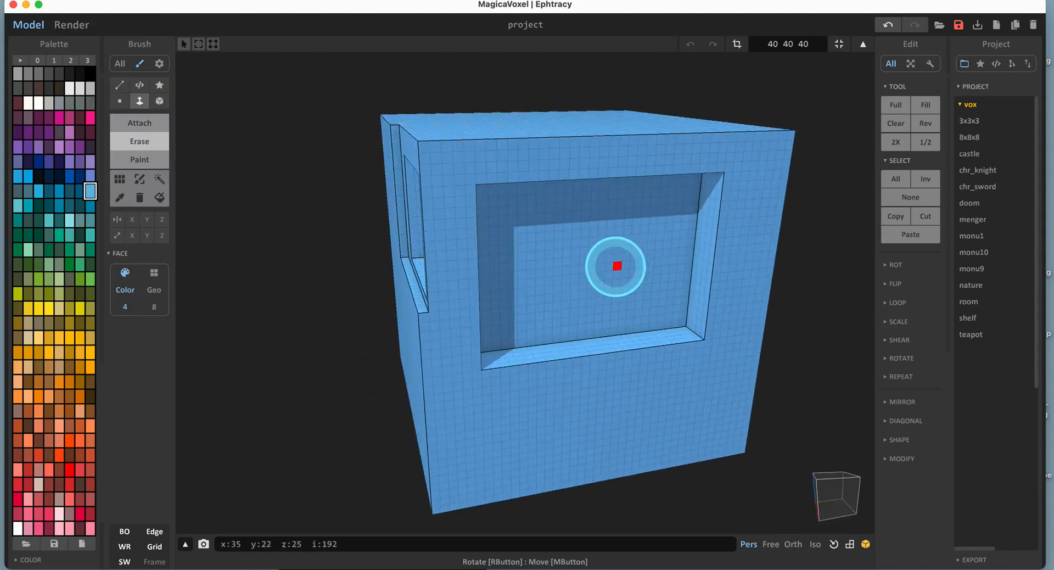
pyautogui.click(605, 262)
pyautogui.click(604, 263)
pyautogui.click(583, 255)
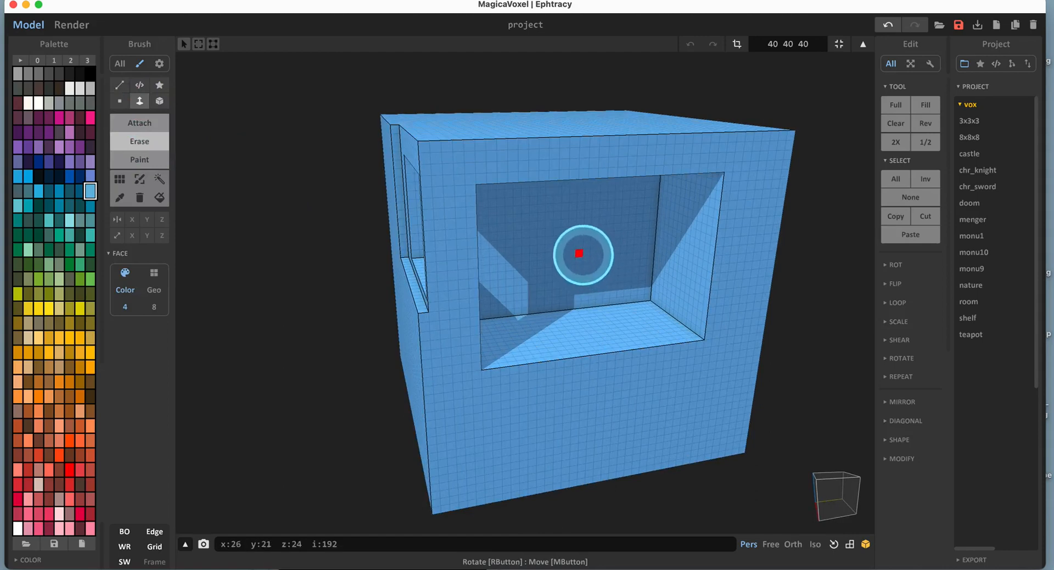
pyautogui.moveTo(578, 250)
pyautogui.mouseDown()
pyautogui.moveTo(512, 199)
pyautogui.moveTo(517, 228)
pyautogui.mouseUp()
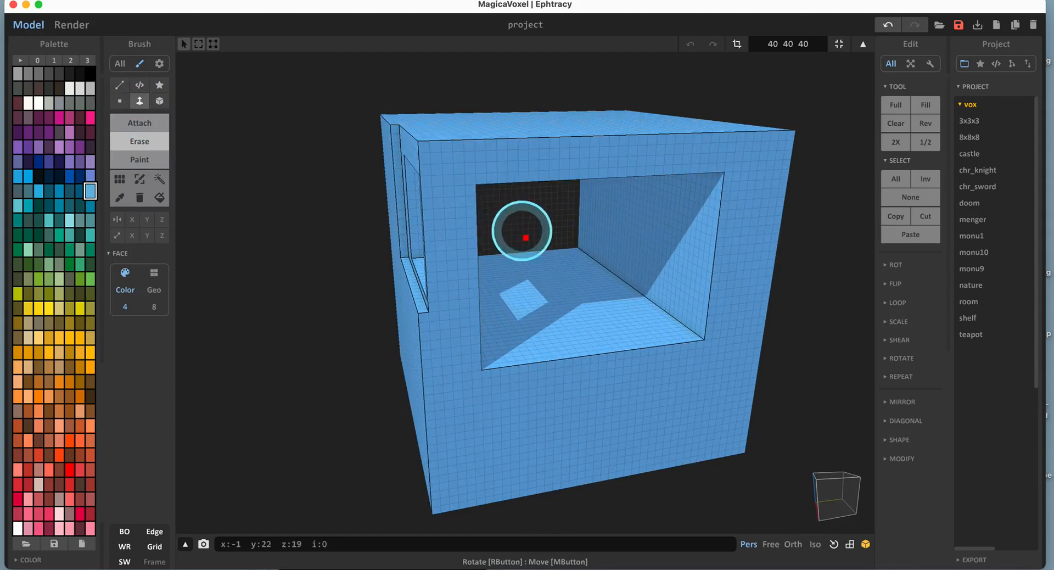
# Toggle the shadow display off and on again to compare the hollowed cube's appearance.
pyautogui.moveTo(517, 228)
pyautogui.mouseDown(button='right')
pyautogui.moveTo(642, 302)
pyautogui.moveTo(662, 298)
pyautogui.moveTo(653, 308)
pyautogui.mouseUp(button='right')
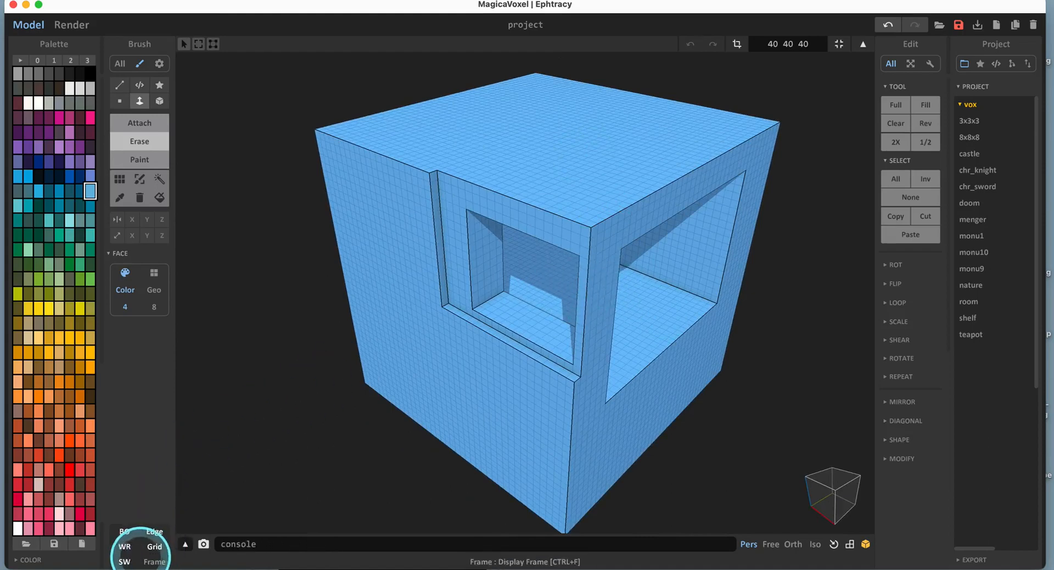
pyautogui.click(126, 559)
pyautogui.click(125, 559)
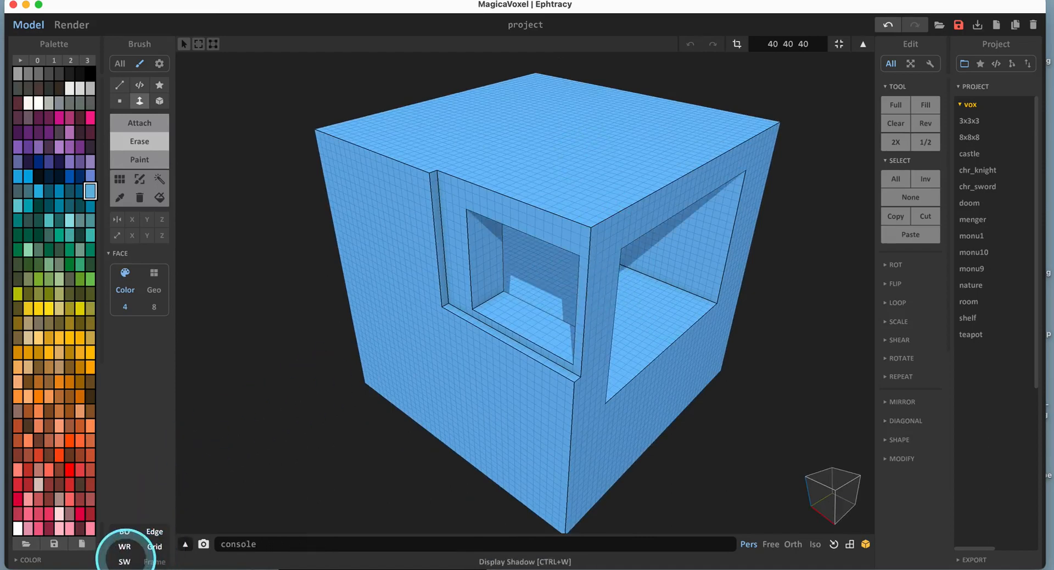
pyautogui.moveTo(428, 348); pyautogui.dragTo(458, 322, button='right')
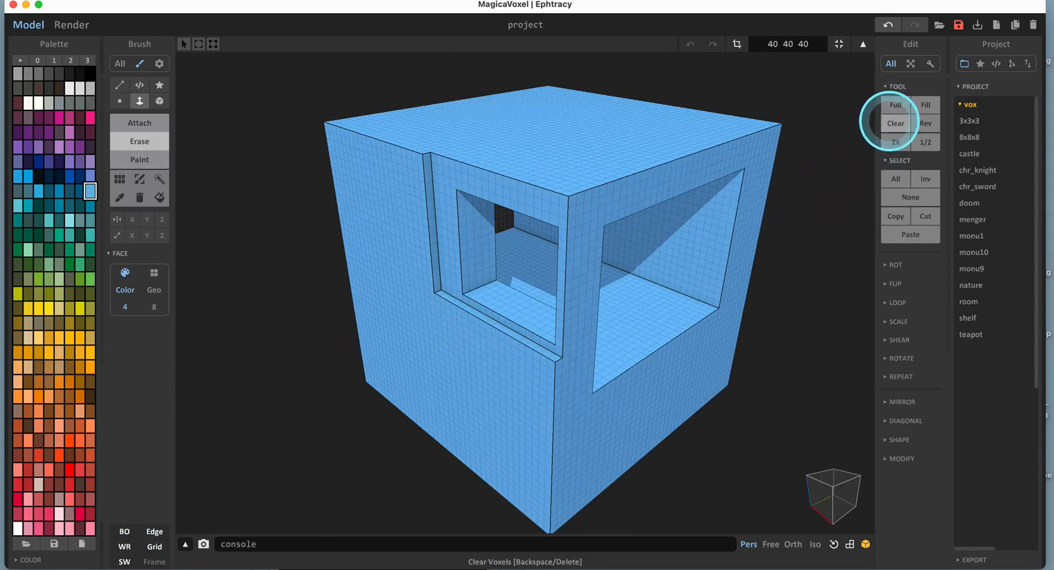
# Clear all voxels from the model and inspect the empty workspace from several angles.
pyautogui.click(889, 121)
pyautogui.moveTo(652, 249)
pyautogui.mouseDown(button='right')
pyautogui.moveTo(675, 249)
pyautogui.moveTo(665, 253)
pyautogui.mouseUp(button='right')
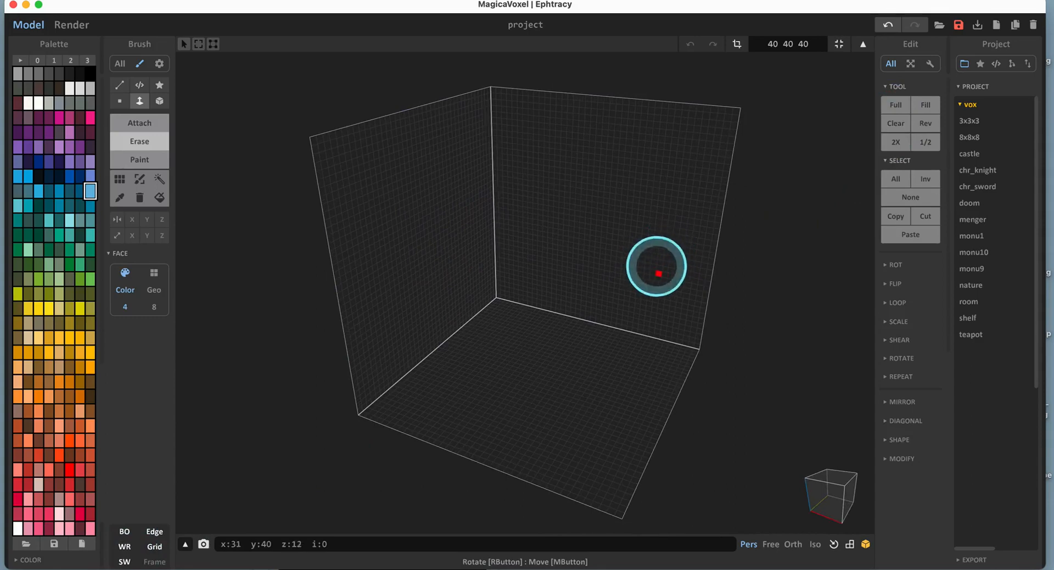
pyautogui.moveTo(658, 274); pyautogui.dragTo(666, 285, button='right')
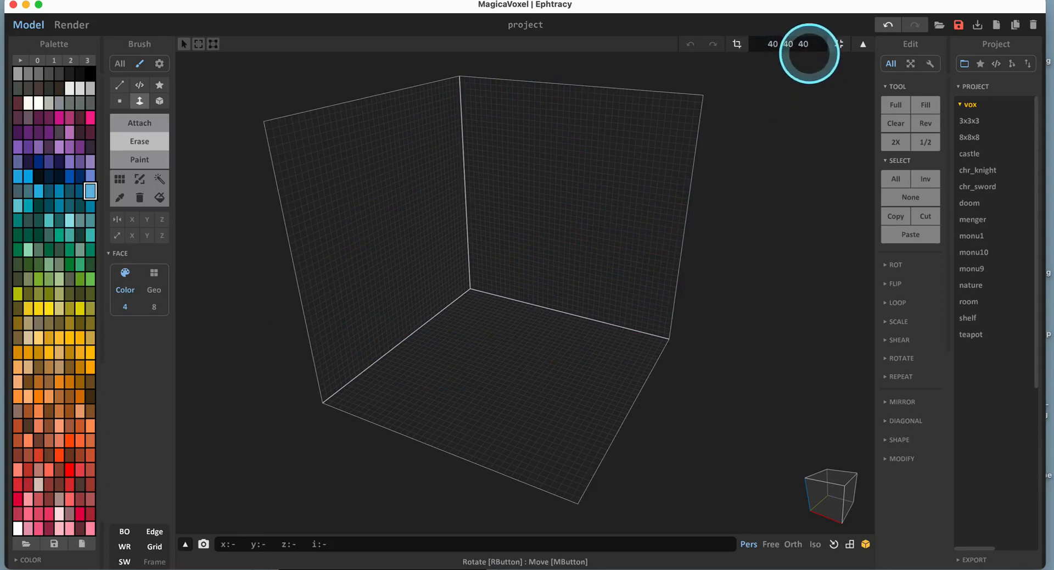
pyautogui.moveTo(677, 257); pyautogui.dragTo(673, 298, button='right')
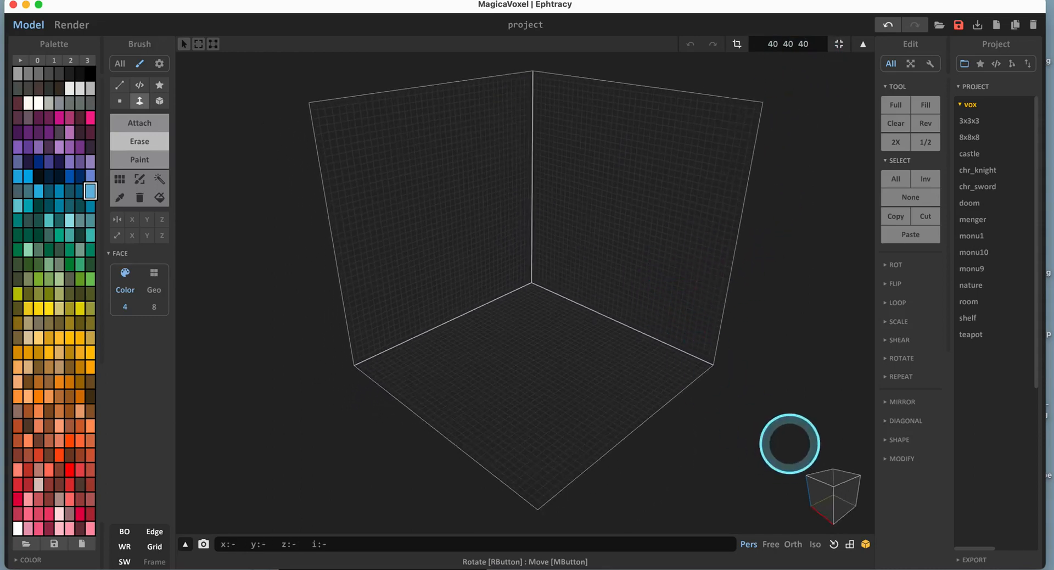
pyautogui.moveTo(821, 493); pyautogui.dragTo(856, 492)
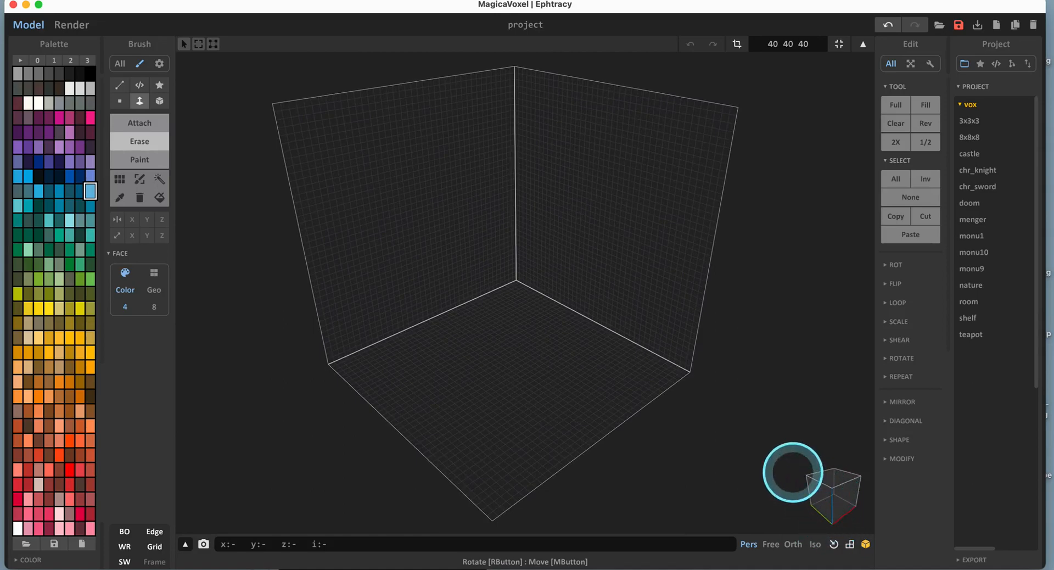
pyautogui.moveTo(653, 373); pyautogui.dragTo(577, 370, button='right')
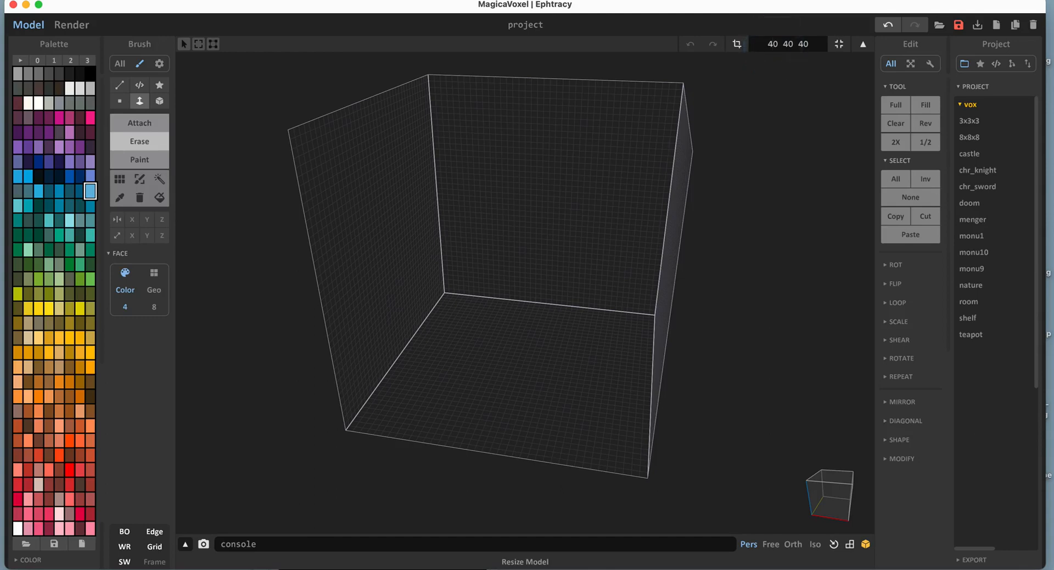
# Resize the model space to 256 voxels along the X axis, keeping Y and Z at 40.
pyautogui.click(777, 44)
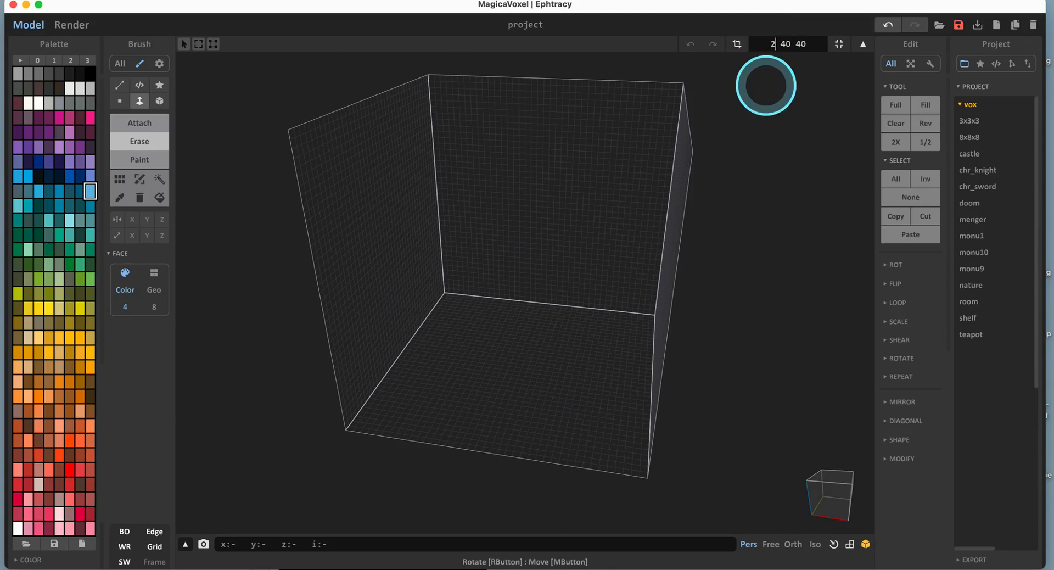
pyautogui.press('Return')
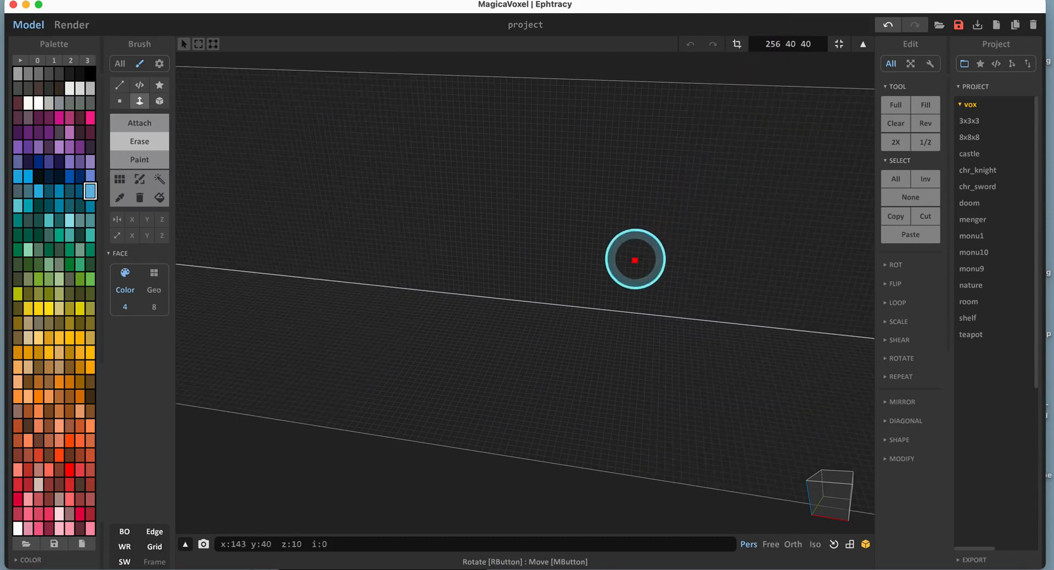
pyautogui.scroll(-3, 636, 259)
pyautogui.scroll(-5, 636, 259)
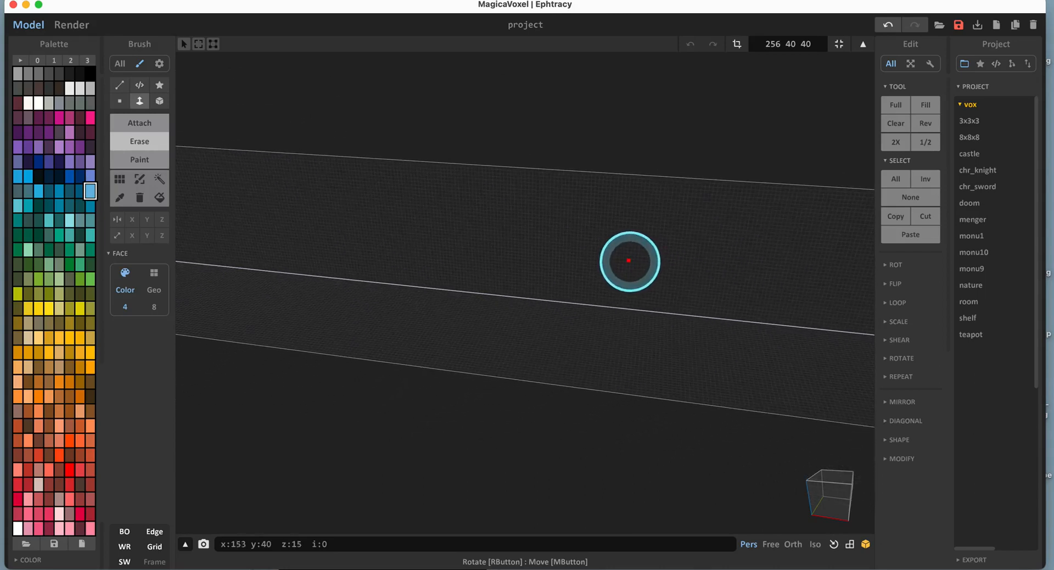
pyautogui.scroll(-3, 629, 260)
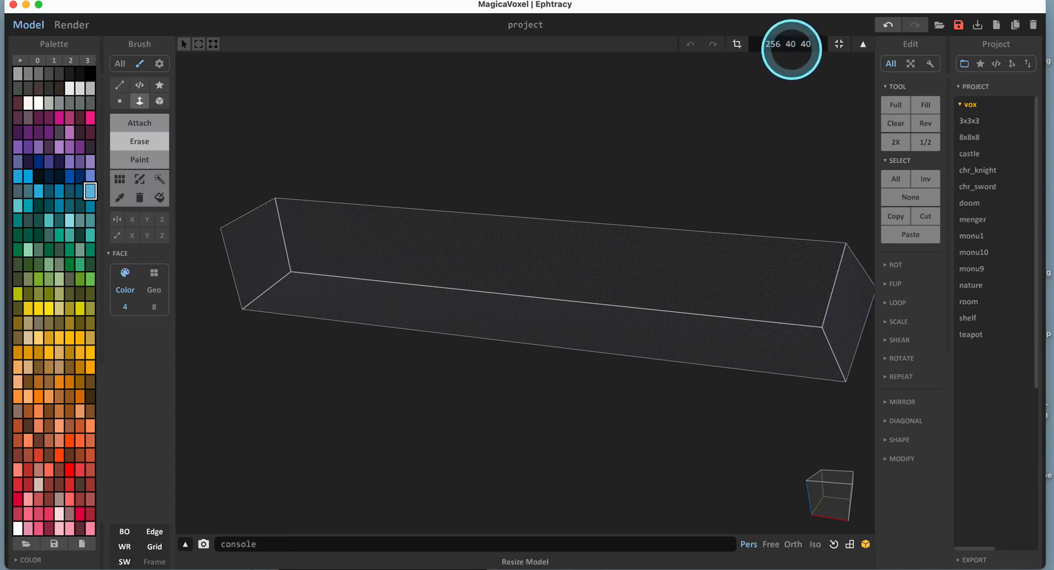
# Resize the model space to 80 voxels along the Y axis, keeping X at 256 and Z at 40, and inspect it from several angles.
pyautogui.click(799, 45)
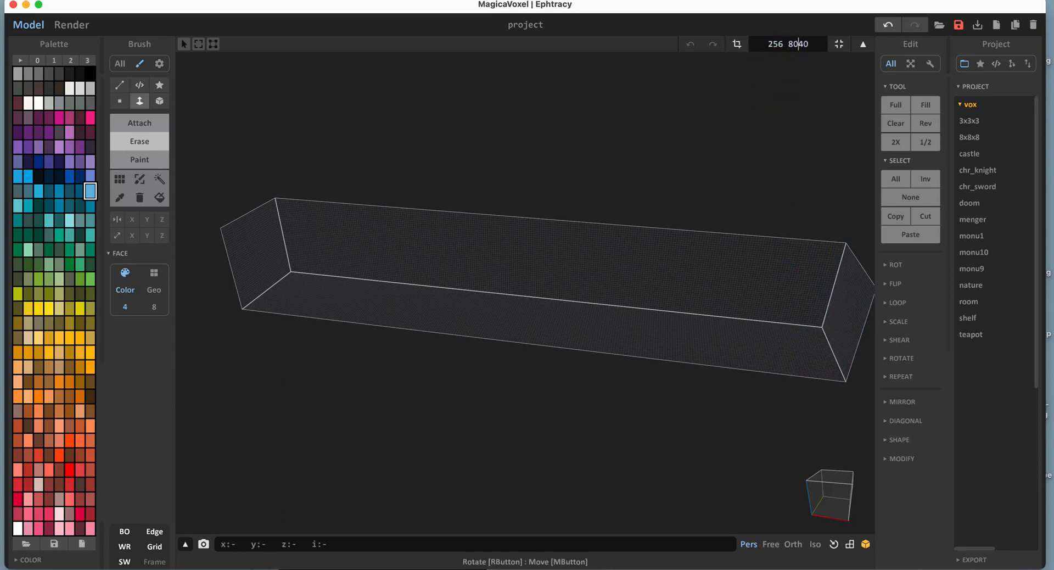
pyautogui.press('Return')
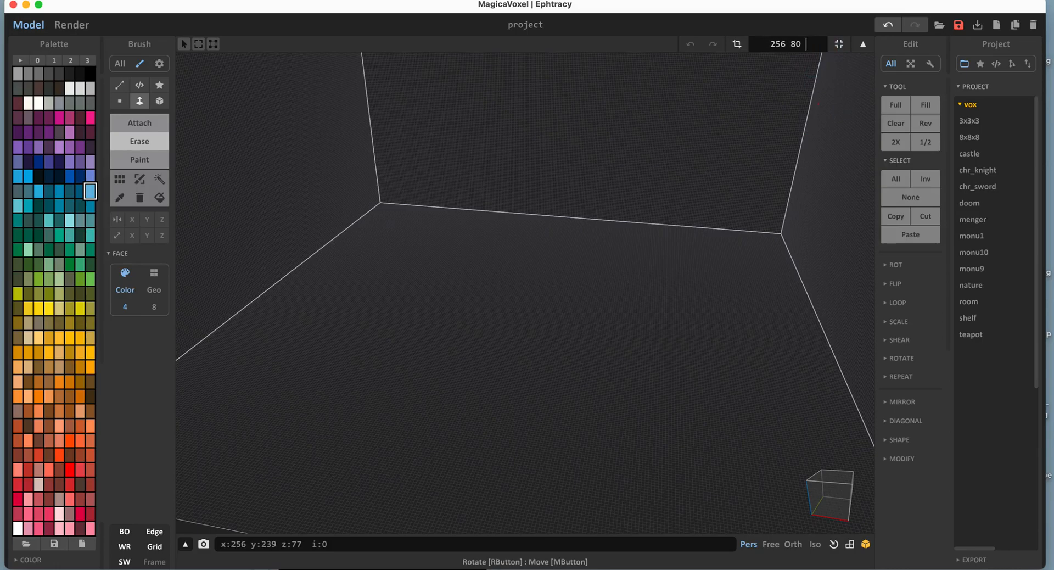
pyautogui.press('Return')
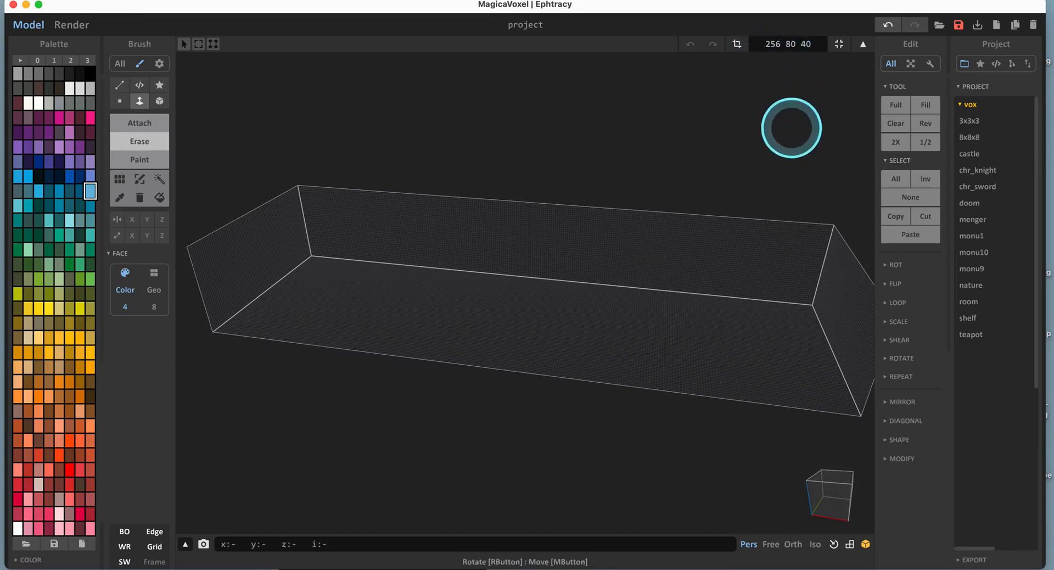
pyautogui.moveTo(659, 272)
pyautogui.mouseDown(button='middle')
pyautogui.moveTo(707, 272)
pyautogui.moveTo(658, 259)
pyautogui.mouseUp(button='middle')
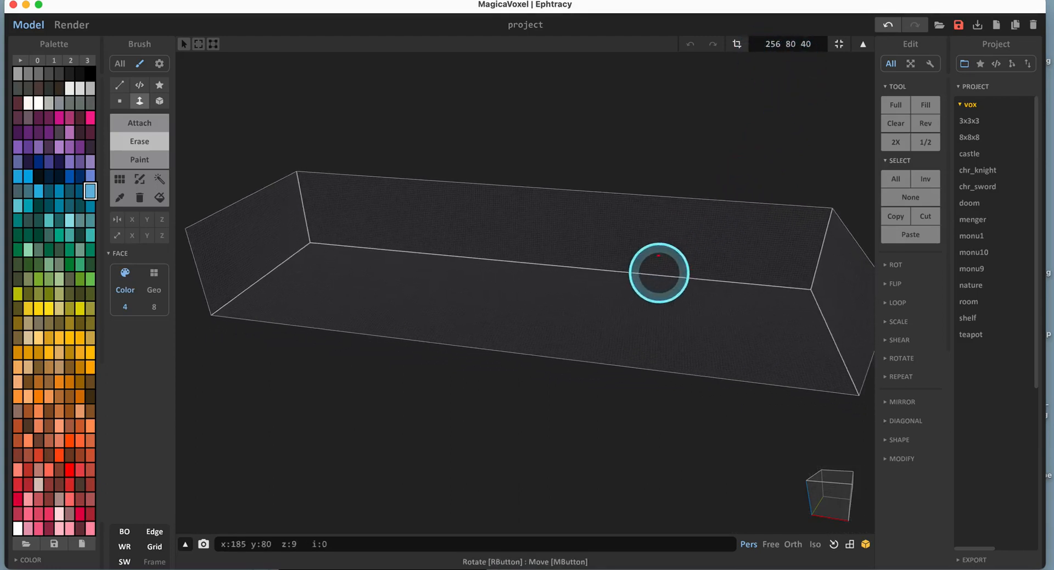
pyautogui.moveTo(676, 278); pyautogui.dragTo(545, 393, button='right')
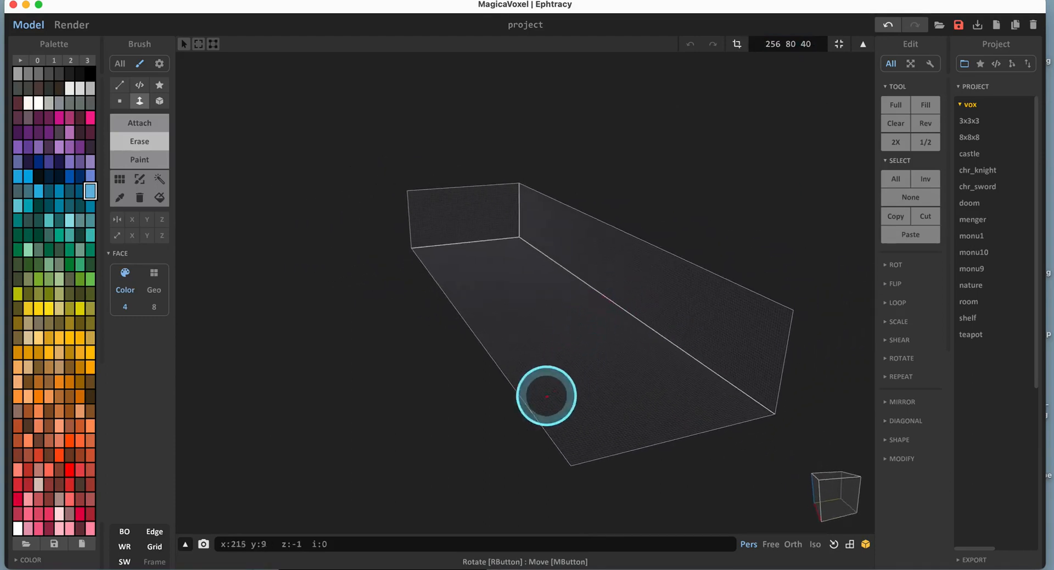
pyautogui.moveTo(539, 313); pyautogui.dragTo(616, 326, button='right')
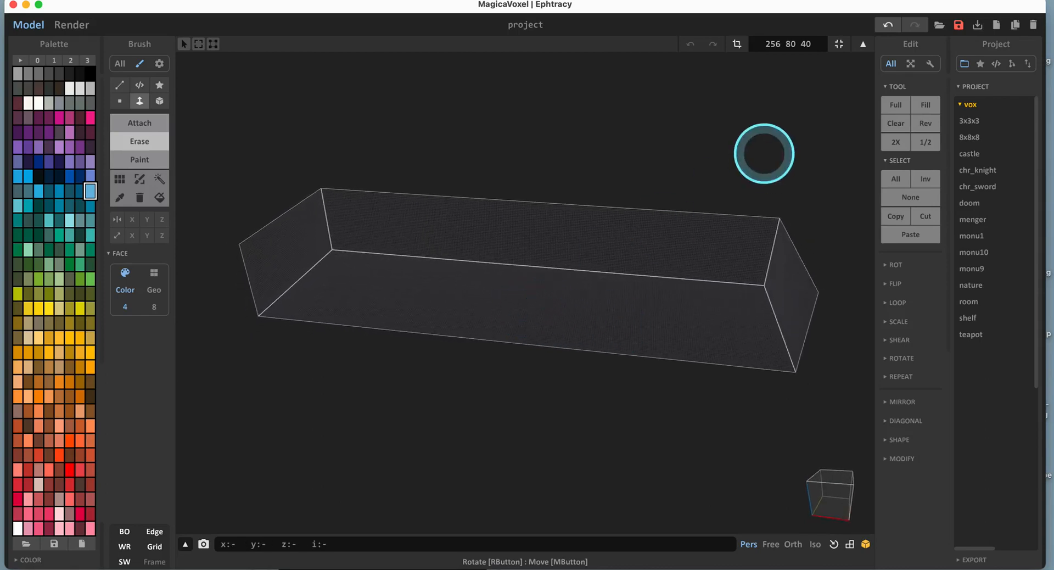
pyautogui.moveTo(479, 294); pyautogui.dragTo(507, 272, button='right')
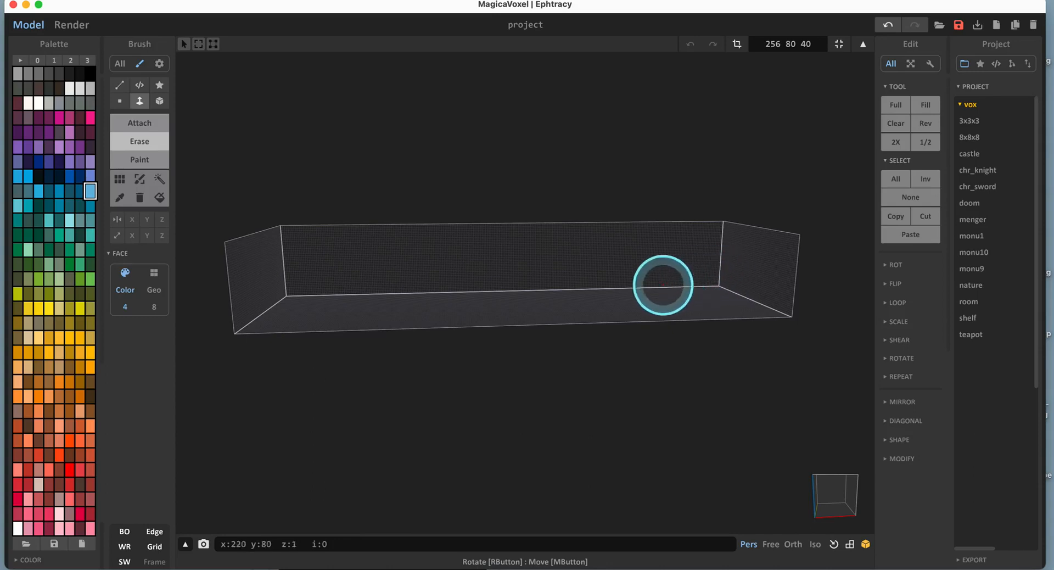
pyautogui.moveTo(299, 295); pyautogui.dragTo(263, 301, button='right')
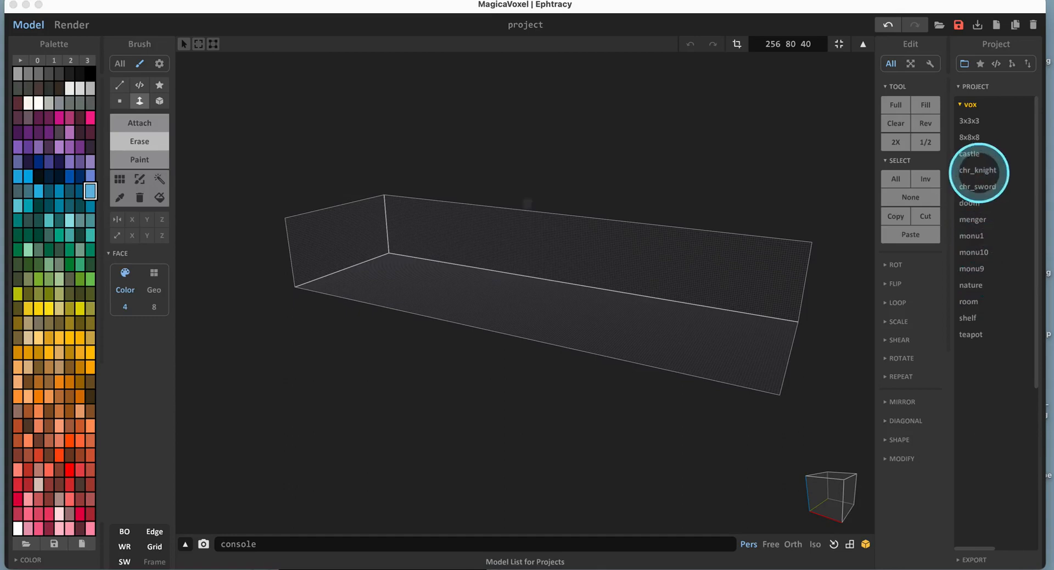
# Open the chr_knight example model without saving the current project, and inspect the character up close from an angle.
pyautogui.click(979, 171)
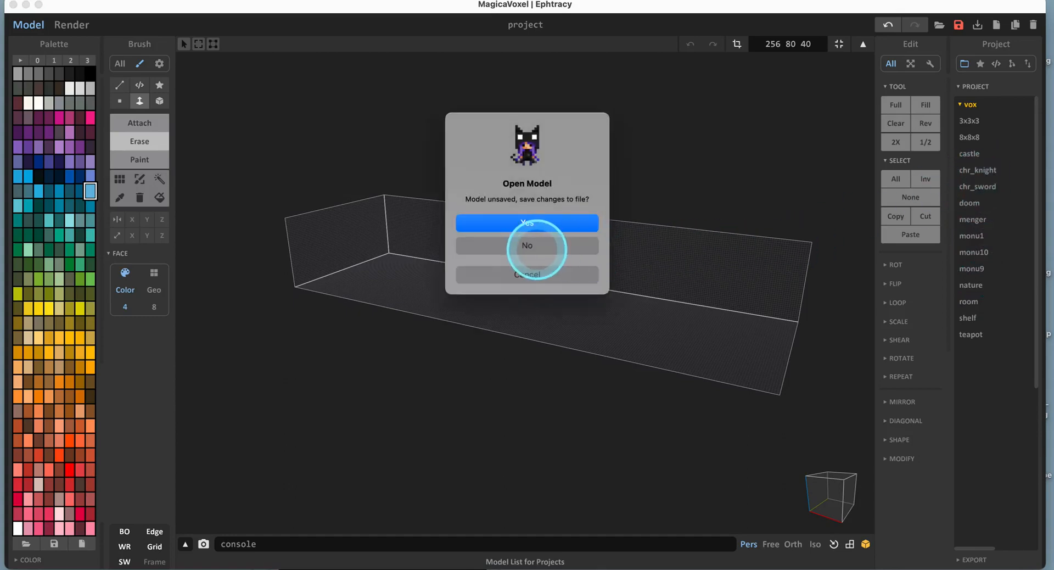
pyautogui.click(527, 246)
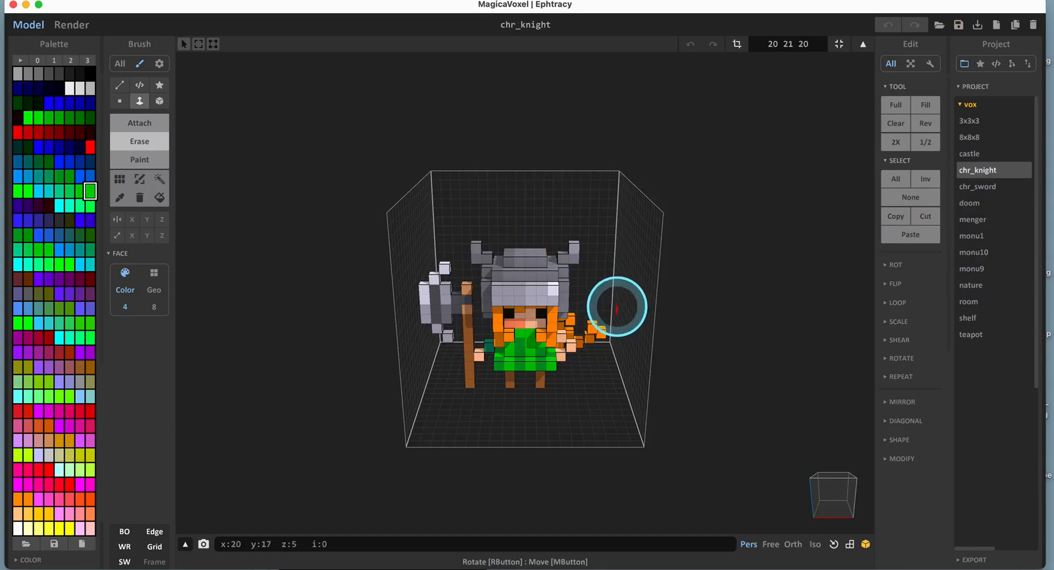
pyautogui.scroll(5, 617, 305)
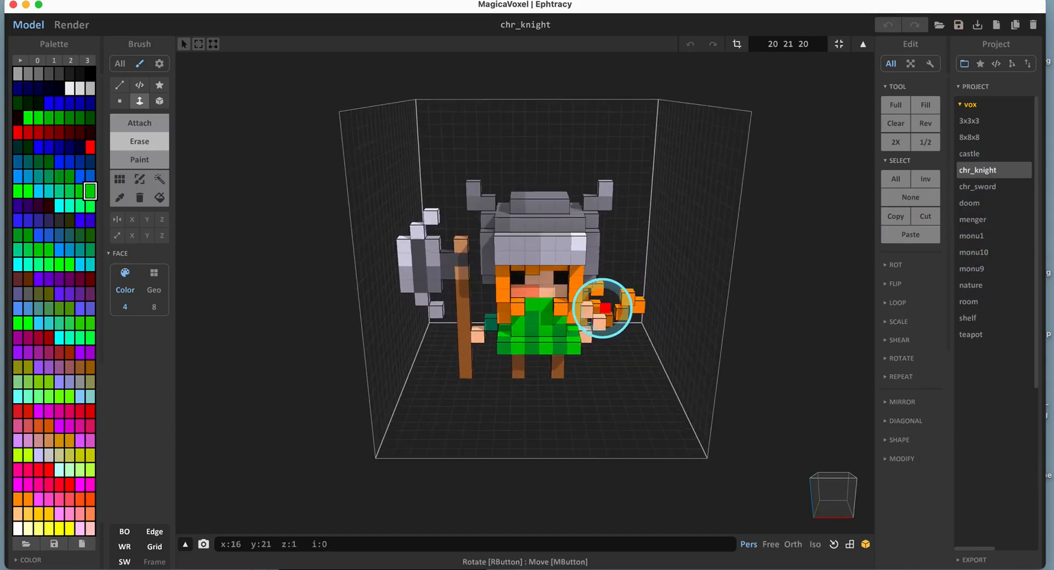
pyautogui.moveTo(618, 306)
pyautogui.mouseDown(button='right')
pyautogui.moveTo(569, 316)
pyautogui.moveTo(595, 306)
pyautogui.moveTo(588, 341)
pyautogui.mouseUp(button='right')
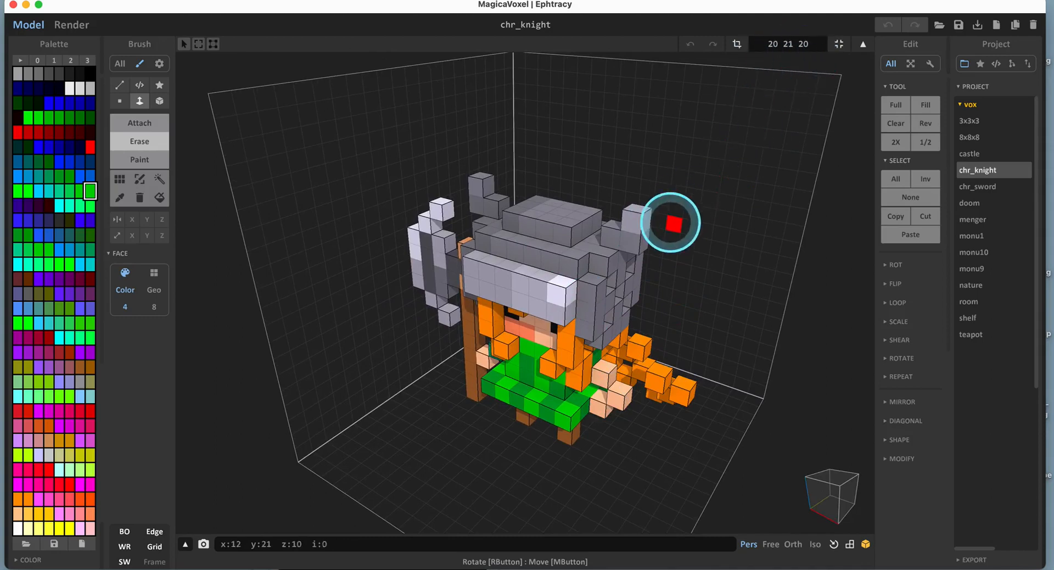
# Open the chr_sword example model and inspect the character from its shield side.
pyautogui.click(994, 187)
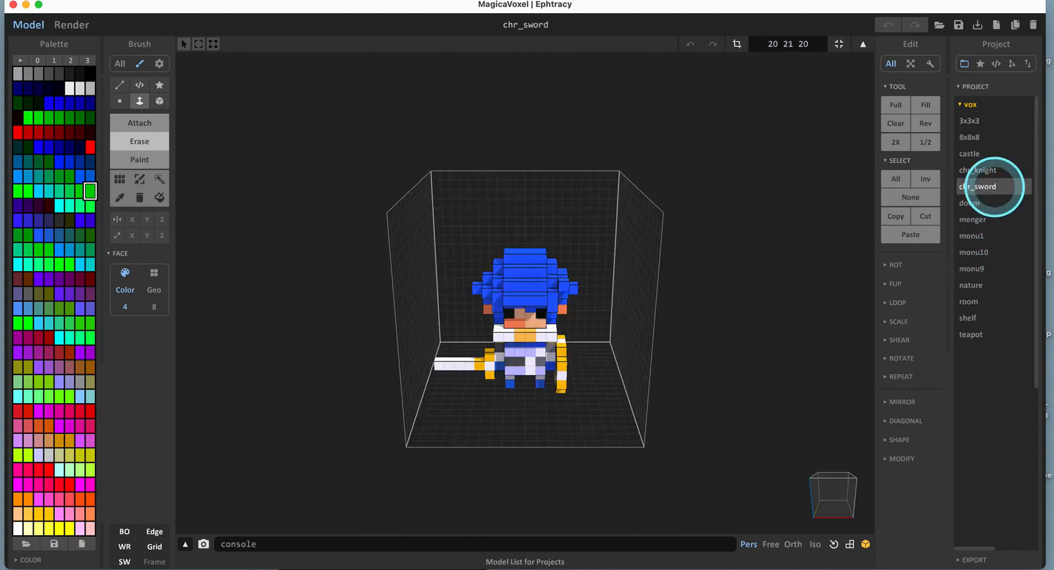
pyautogui.scroll(4, 613, 307)
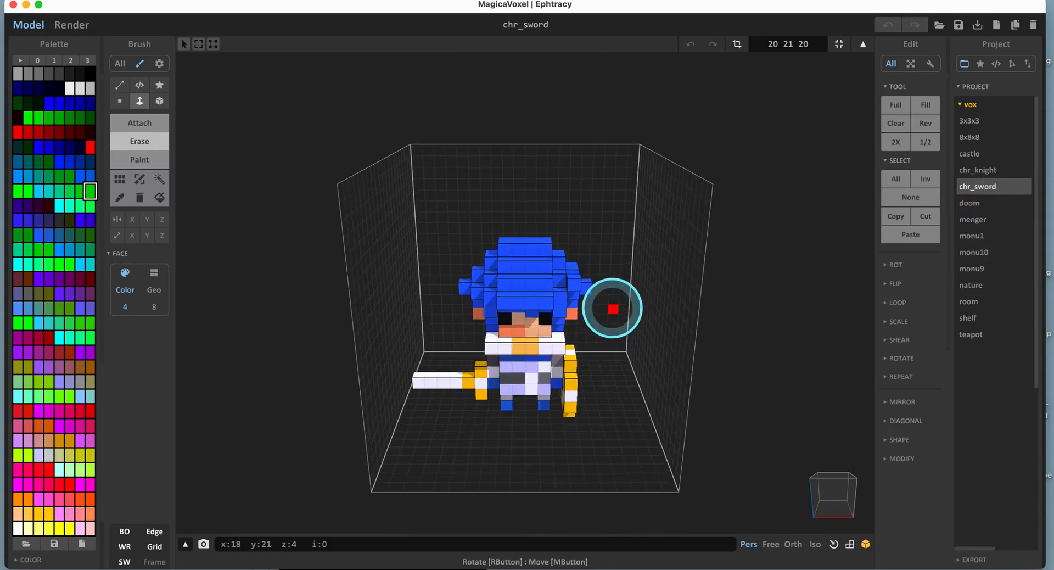
pyautogui.moveTo(613, 308); pyautogui.dragTo(548, 282, button='right')
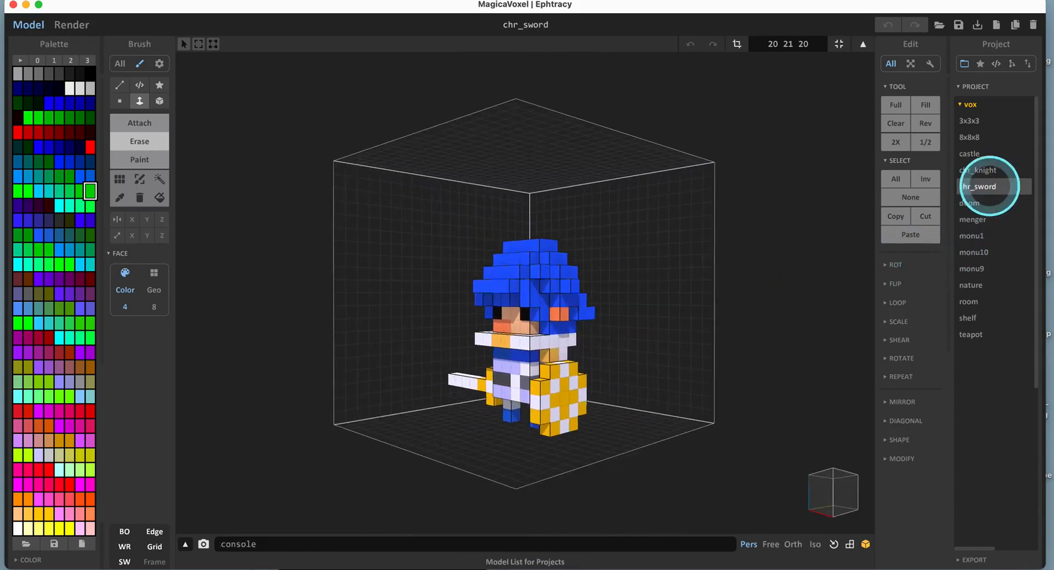
# Open the castle example model and examine its walls and towers from a corner view.
pyautogui.click(978, 161)
pyautogui.moveTo(570, 339); pyautogui.dragTo(532, 324, button='right')
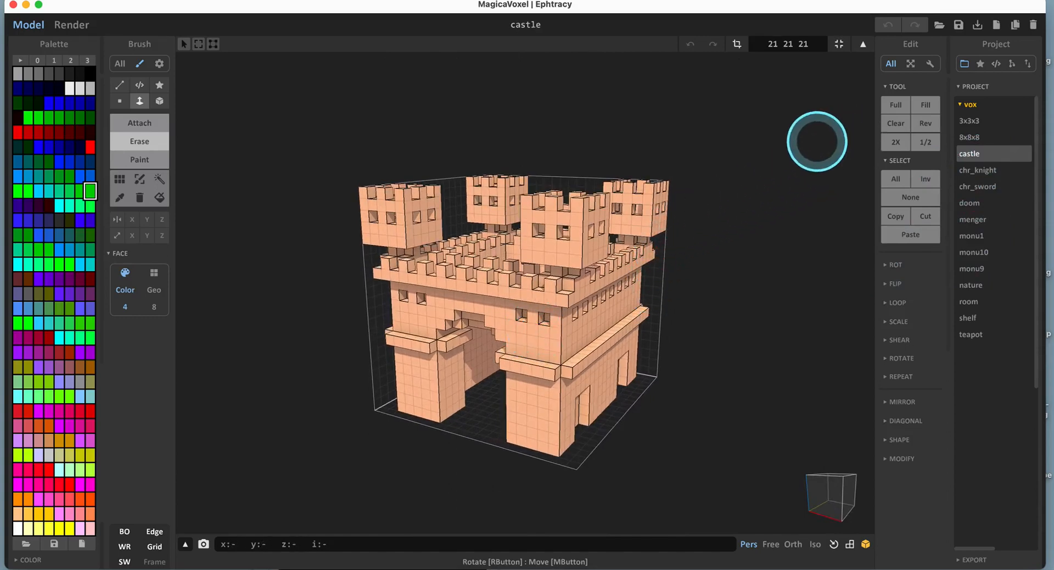
pyautogui.moveTo(740, 195); pyautogui.dragTo(771, 194, button='middle')
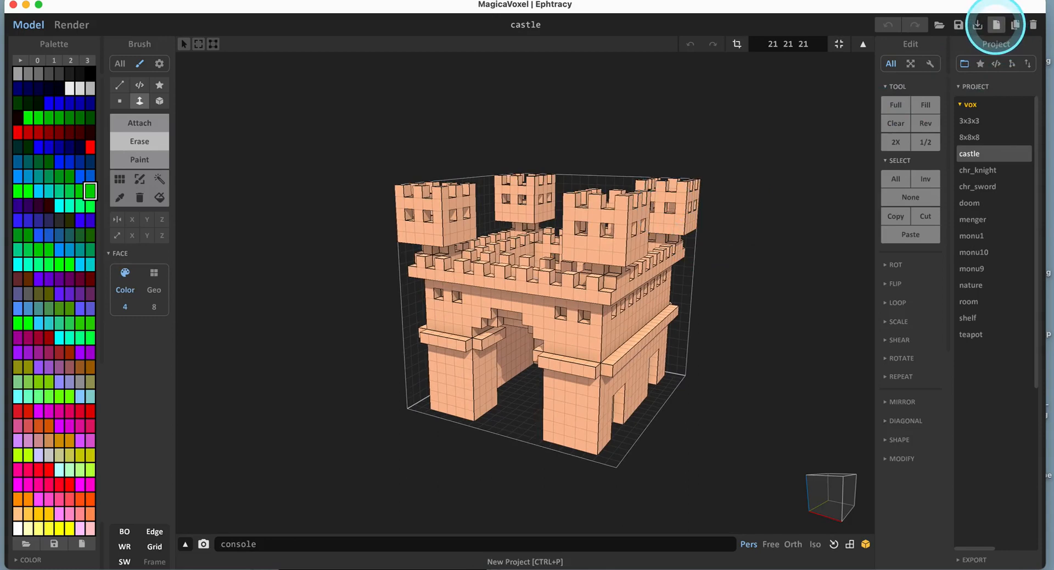
# Create a new project emptied of its default voxels, with the model space resized to 20 × 20 × 20.
pyautogui.click(995, 25)
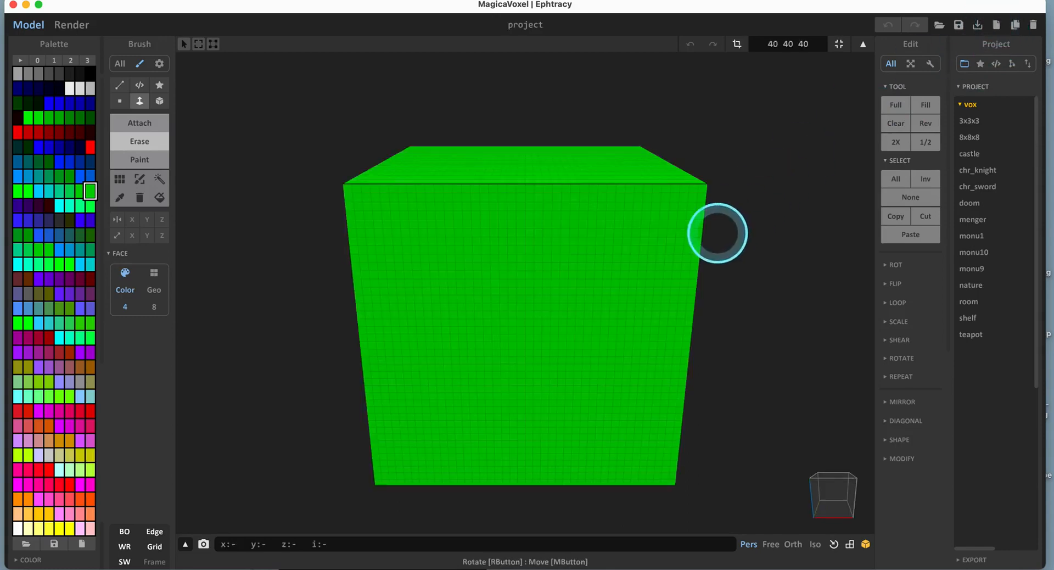
pyautogui.click(896, 123)
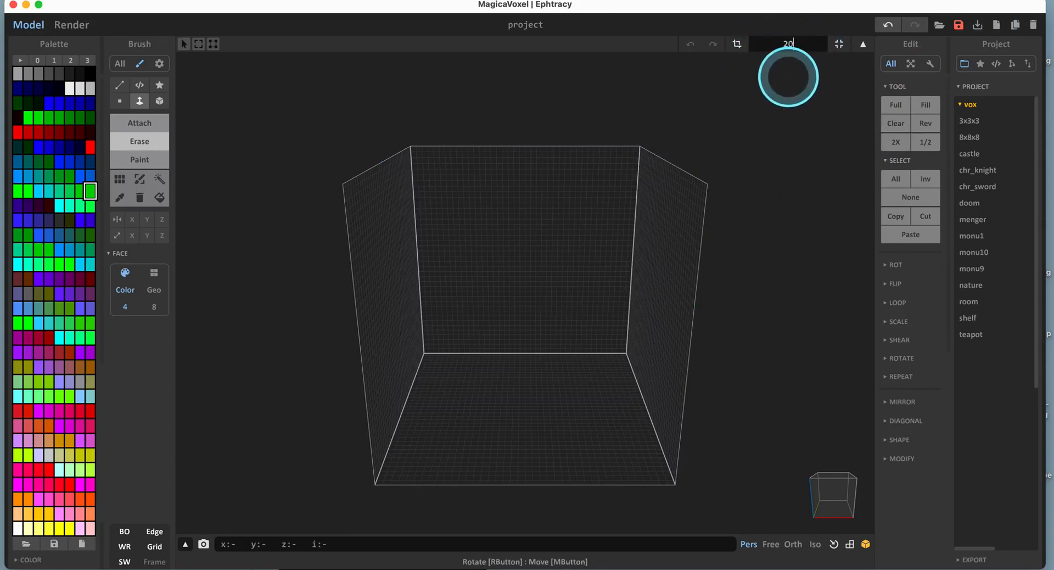
pyautogui.press('Return')
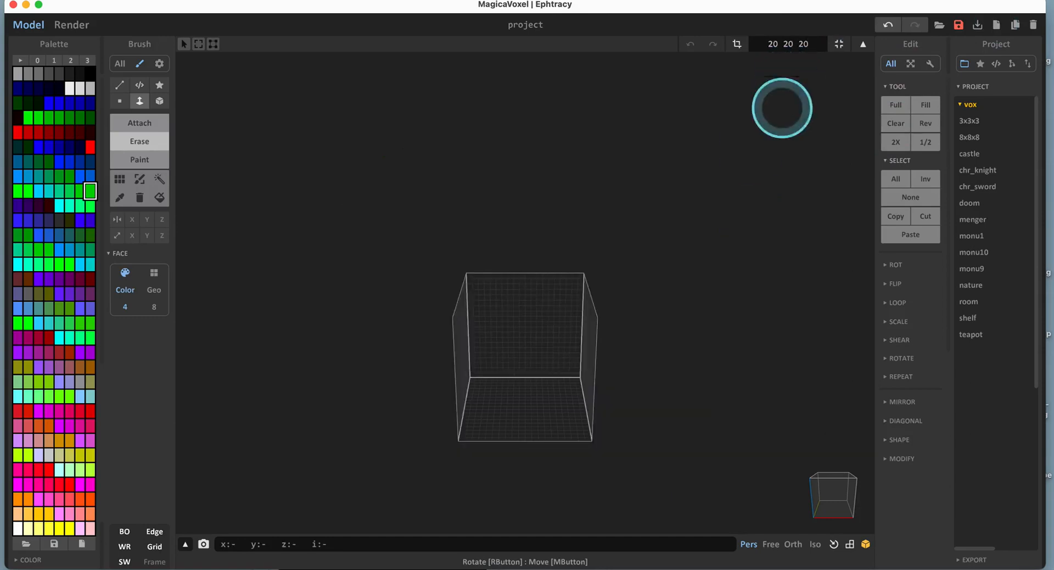
pyautogui.scroll(5, 582, 307)
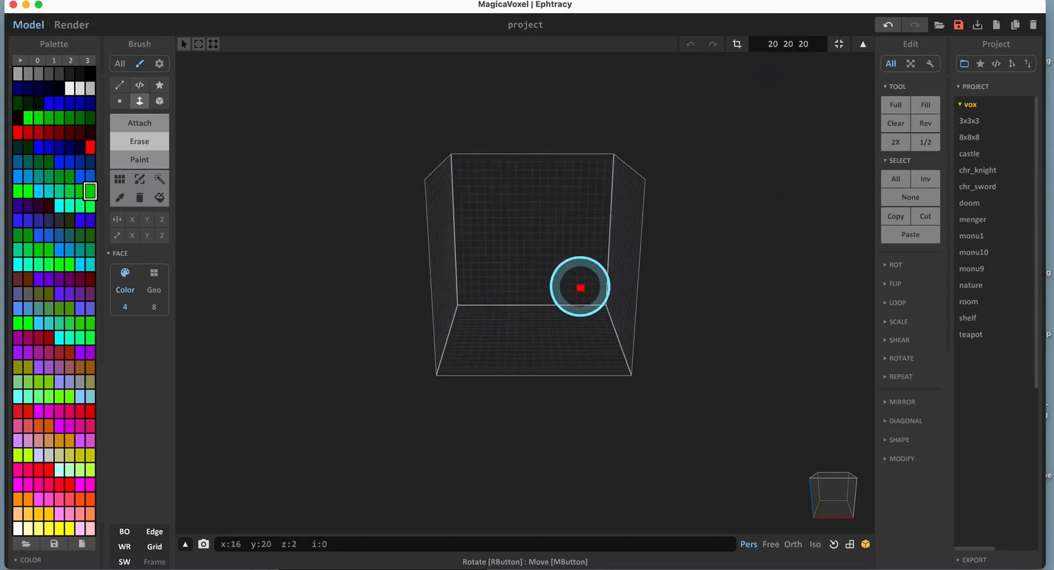
pyautogui.scroll(5, 580, 287)
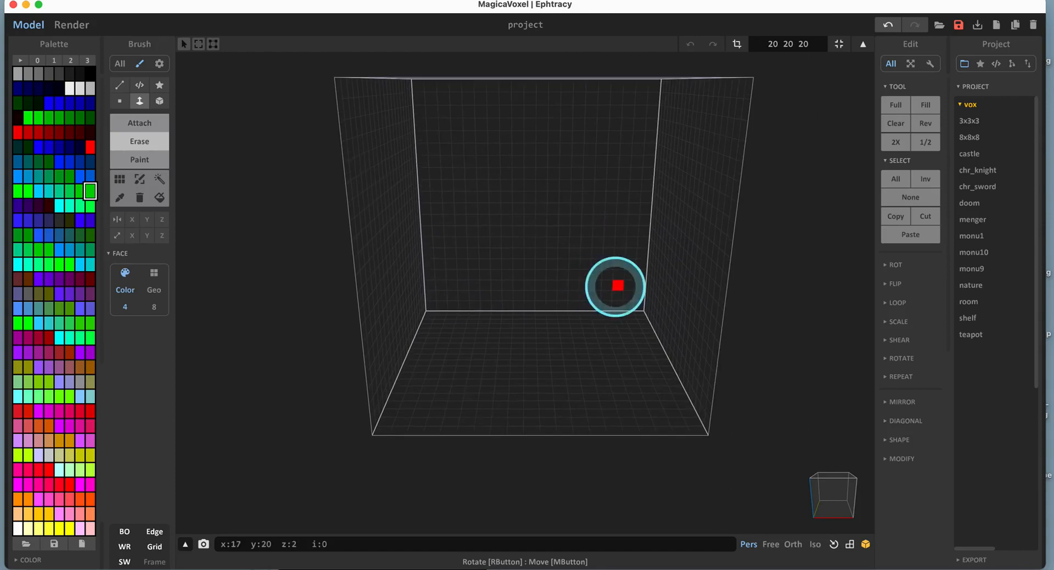
pyautogui.moveTo(615, 285); pyautogui.dragTo(582, 324, button='right')
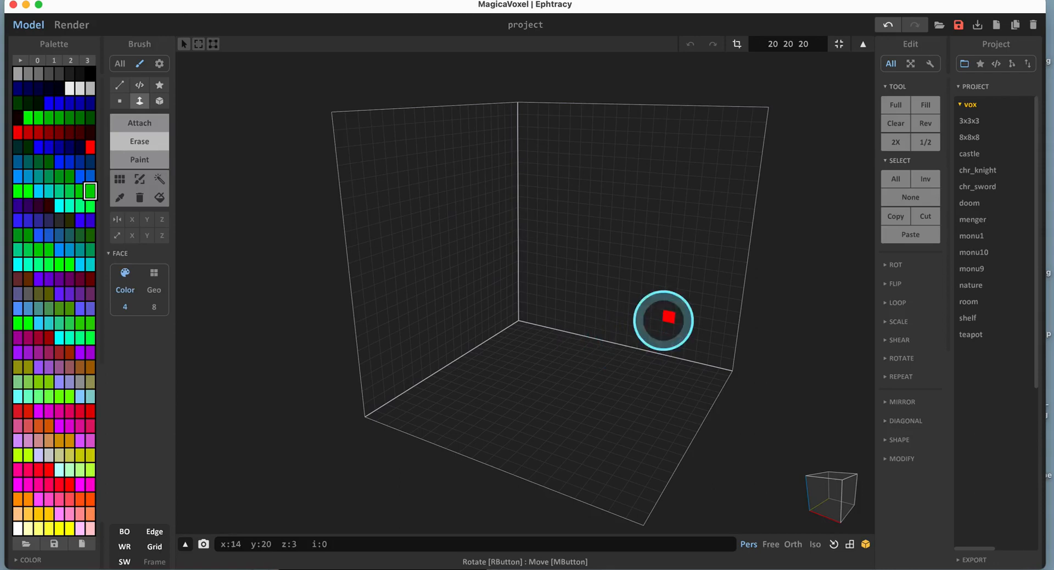
pyautogui.moveTo(702, 357); pyautogui.dragTo(674, 327, button='middle')
pyautogui.scroll(5, 593, 377)
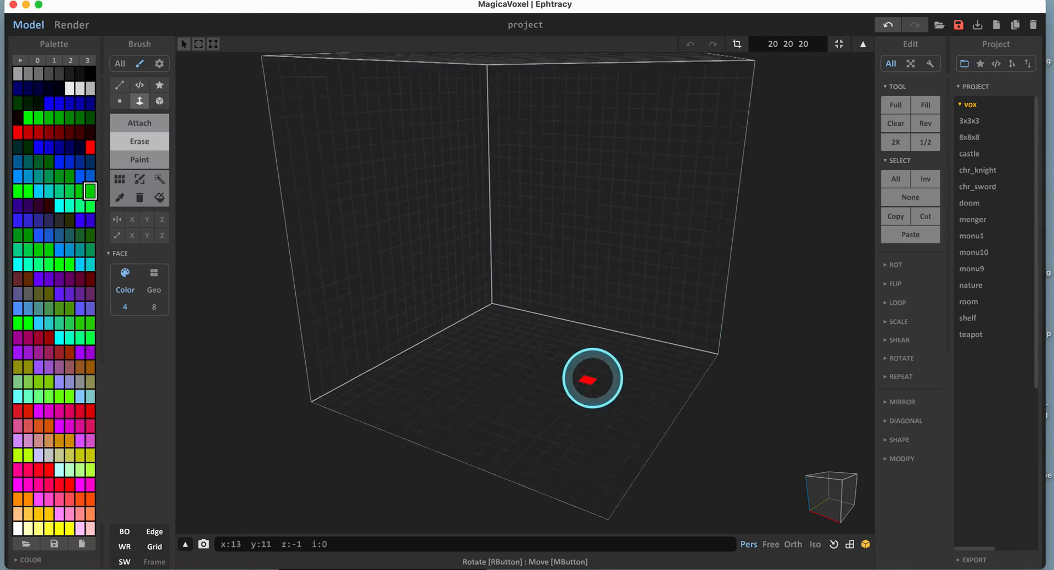
pyautogui.moveTo(592, 378); pyautogui.dragTo(633, 390, button='right')
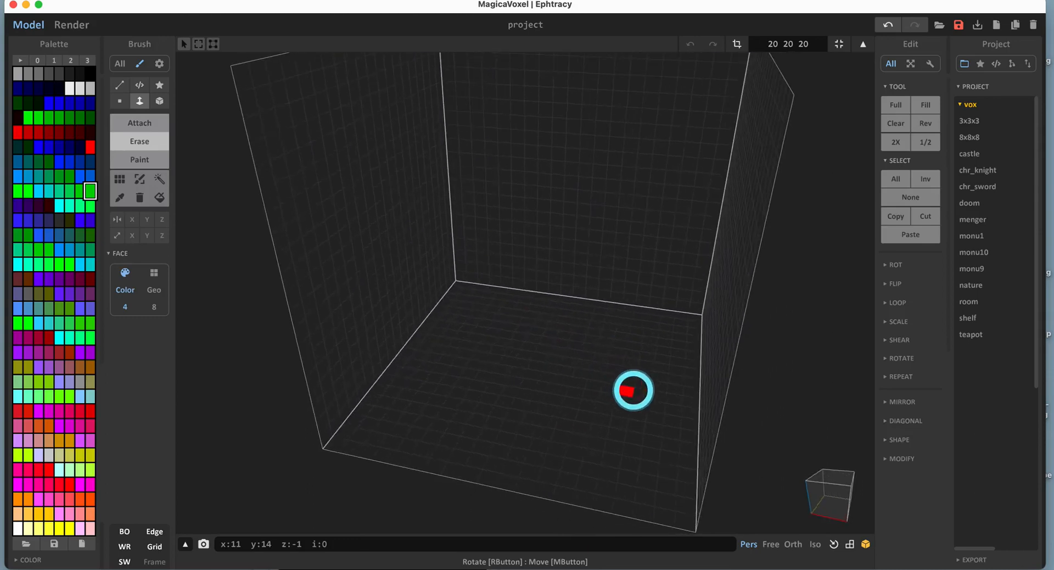
pyautogui.scroll(2, 624, 389)
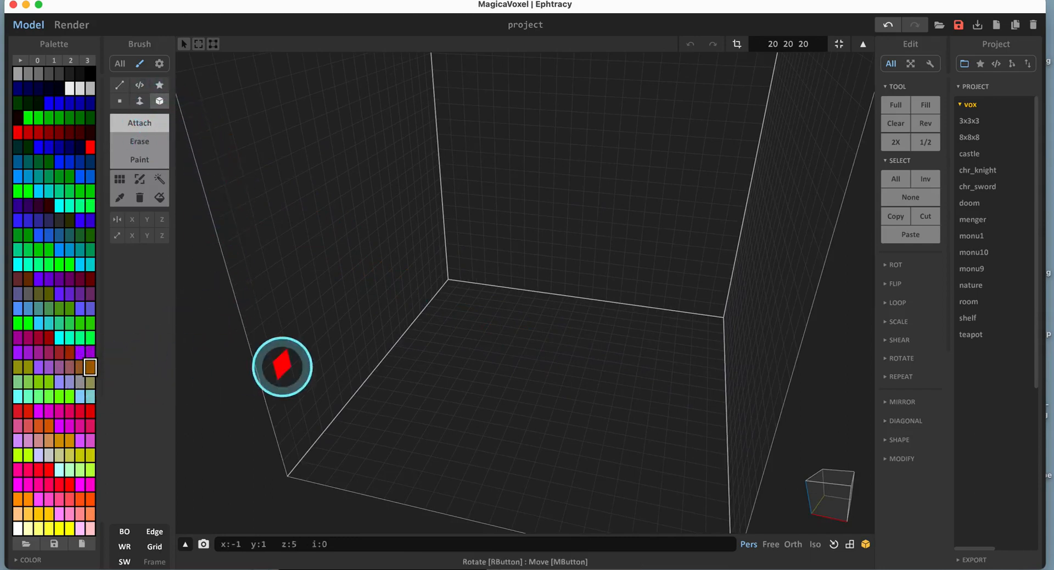
# Attach a brown box on the floor in Box mode with mirroring on X, Y and Z, inspect the copies, and undo it.
pyautogui.moveTo(381, 360); pyautogui.dragTo(371, 329, button='right')
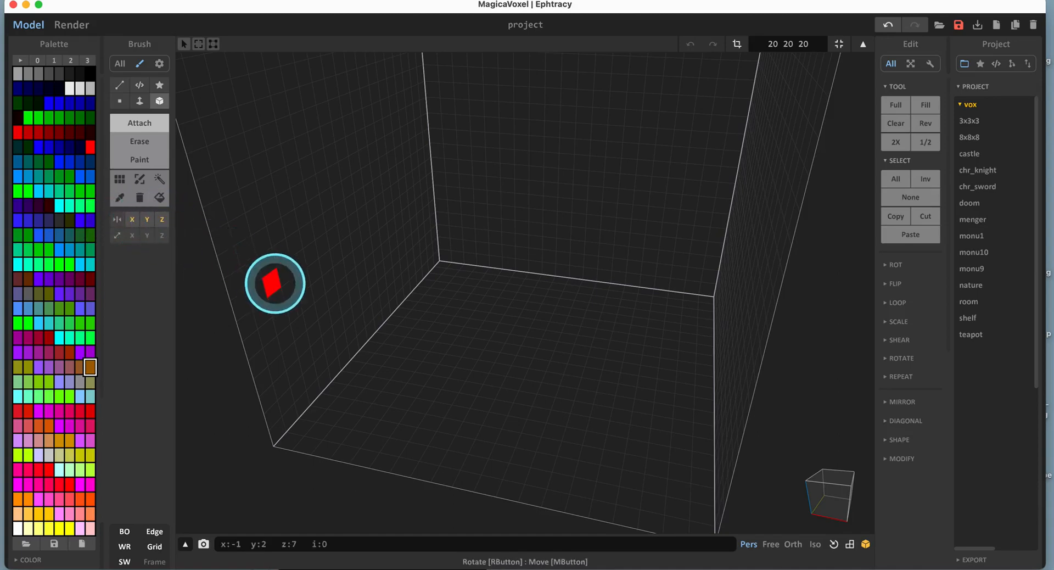
pyautogui.moveTo(275, 285)
pyautogui.mouseDown(button='right')
pyautogui.moveTo(291, 270)
pyautogui.moveTo(190, 231)
pyautogui.mouseUp(button='right')
pyautogui.moveTo(407, 301)
pyautogui.mouseDown(button='right')
pyautogui.moveTo(430, 332)
pyautogui.moveTo(440, 320)
pyautogui.moveTo(525, 393)
pyautogui.moveTo(535, 384)
pyautogui.mouseUp(button='right')
pyautogui.moveTo(535, 384); pyautogui.dragTo(592, 360)
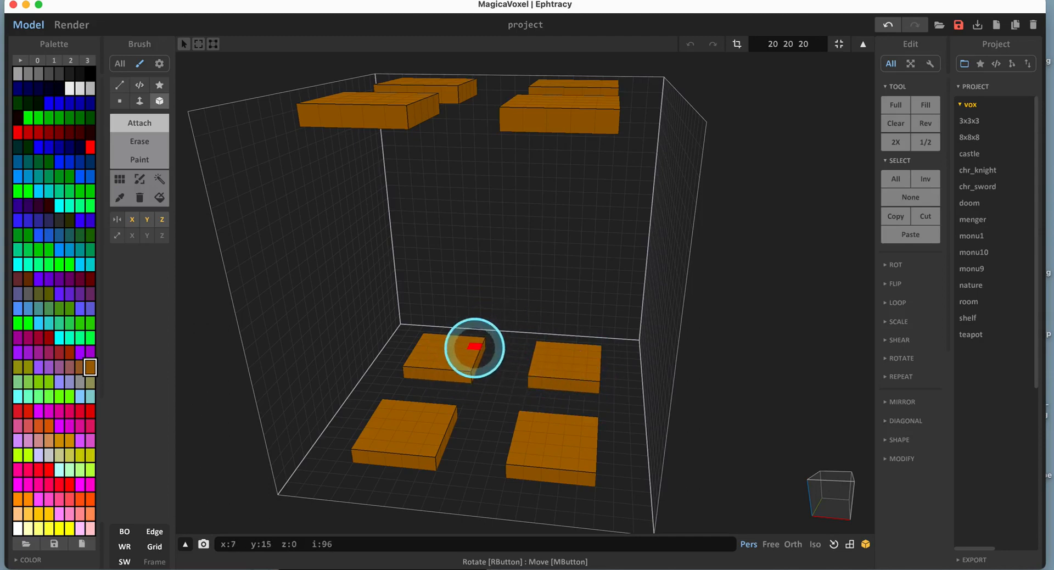
pyautogui.moveTo(552, 357); pyautogui.dragTo(551, 380, button='right')
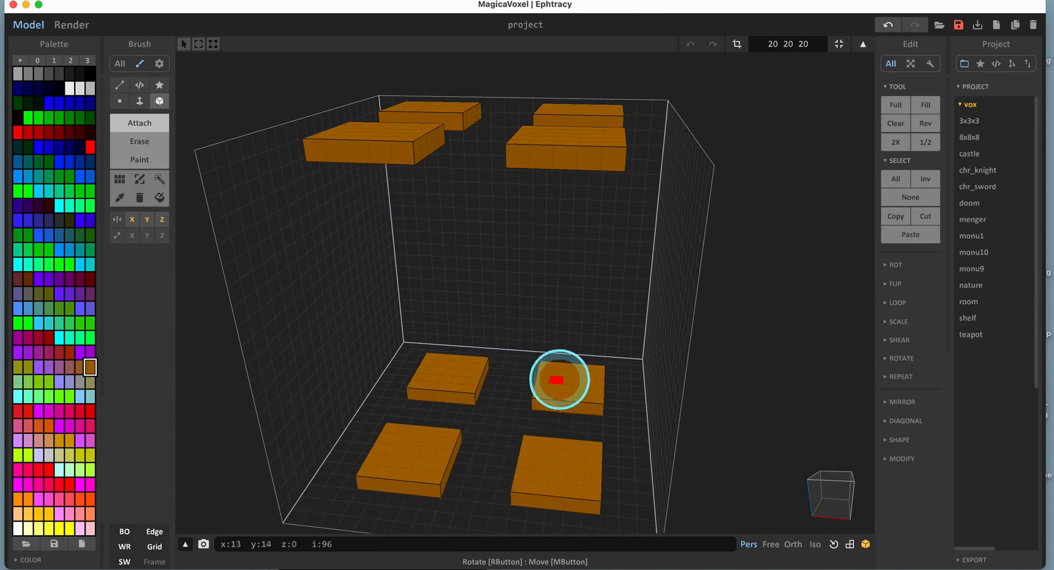
pyautogui.moveTo(532, 390); pyautogui.dragTo(532, 384, button='right')
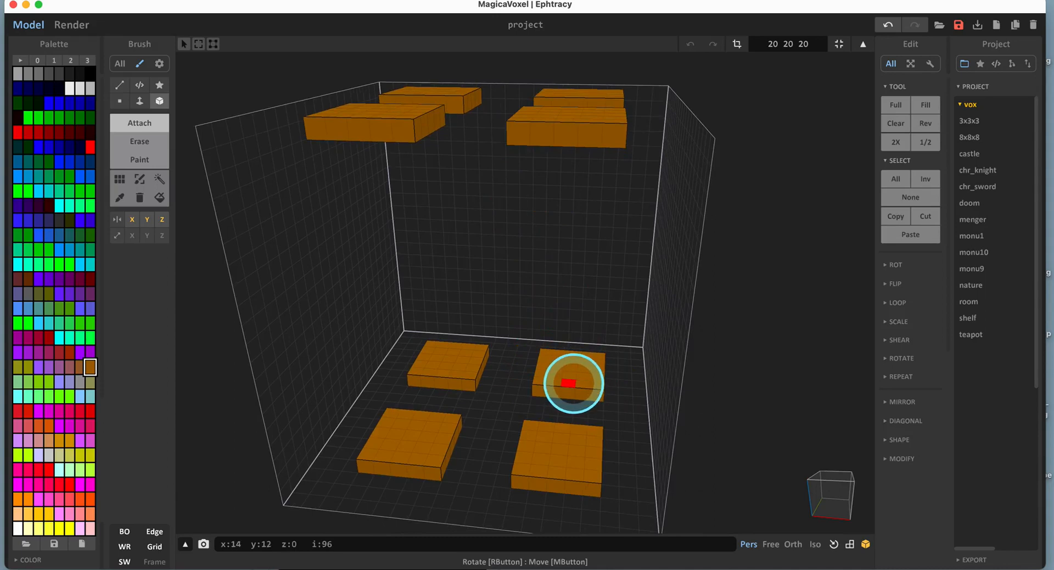
pyautogui.hotkey('ctrl', 'z')
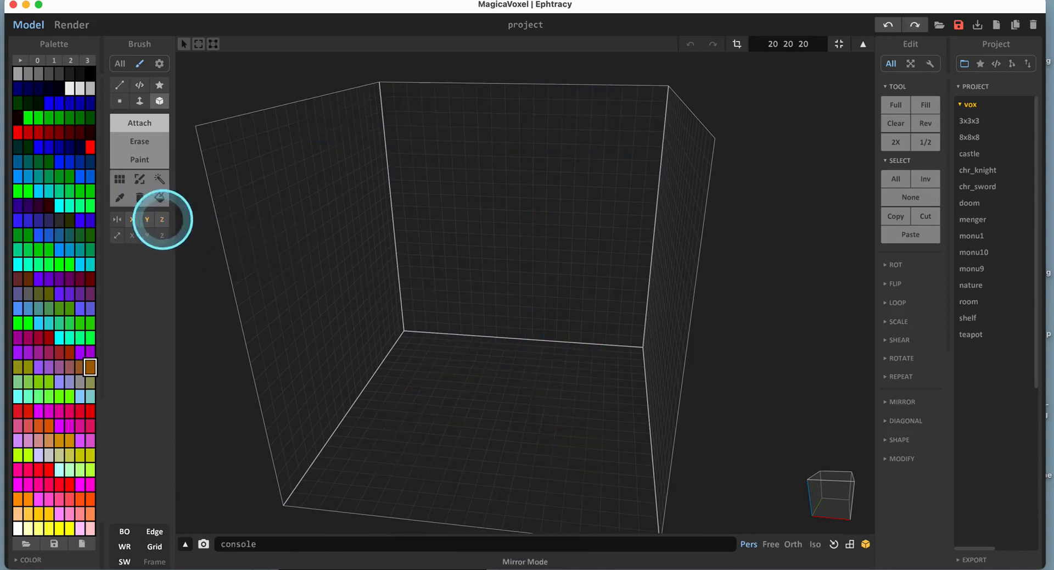
# Attach a pair of brown boxes on the floor with mirroring on X only, and extrude their top faces upward in Face mode.
pyautogui.scroll(4, 400, 287)
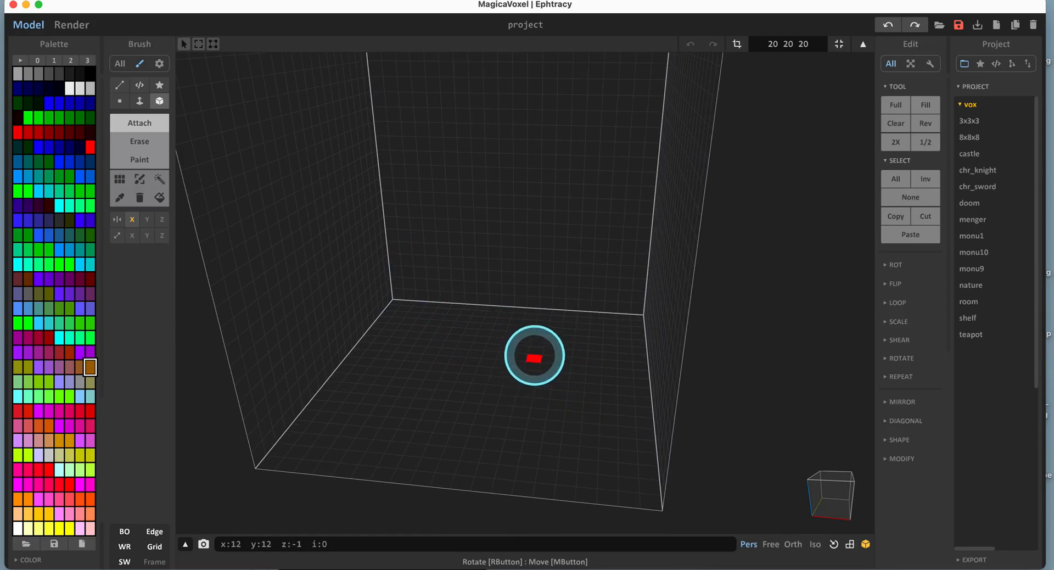
pyautogui.moveTo(534, 350)
pyautogui.mouseDown()
pyautogui.moveTo(548, 348)
pyautogui.moveTo(572, 372)
pyautogui.moveTo(566, 413)
pyautogui.mouseUp()
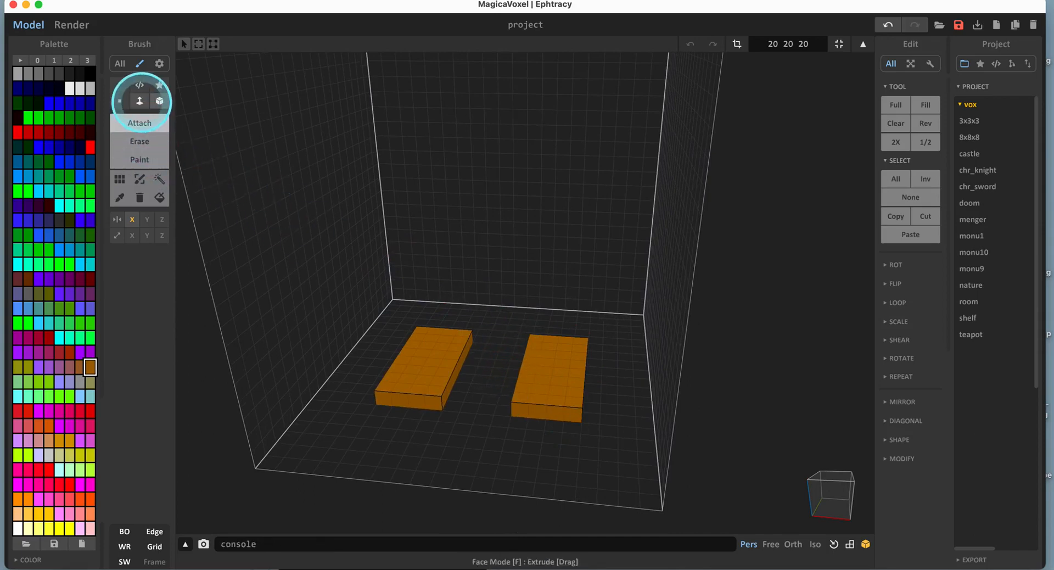
pyautogui.moveTo(536, 370); pyautogui.dragTo(540, 365)
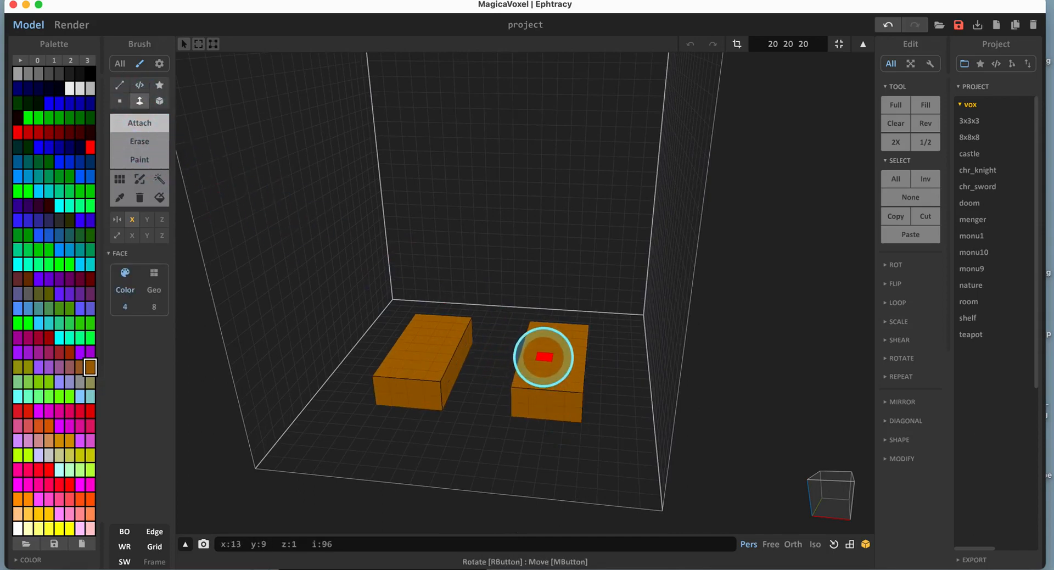
pyautogui.moveTo(599, 409); pyautogui.dragTo(563, 421, button='right')
pyautogui.scroll(5, 570, 414)
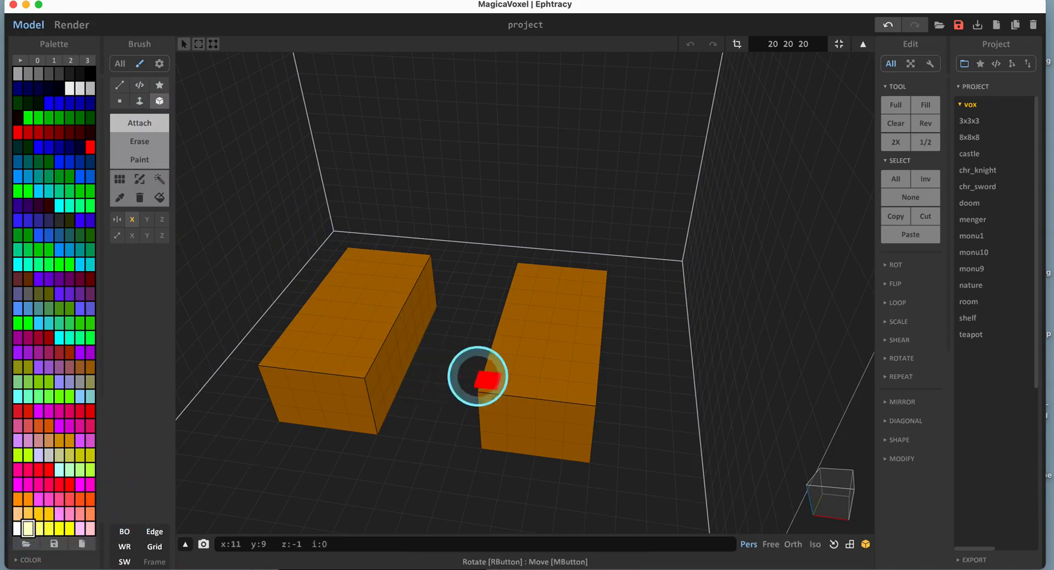
# Attach mirrored cream boxes, 2 × 4 × 1 voxels, on the brown boxes and extrude their top faces to three voxels high in Face mode.
pyautogui.moveTo(541, 348); pyautogui.dragTo(542, 379, button='right')
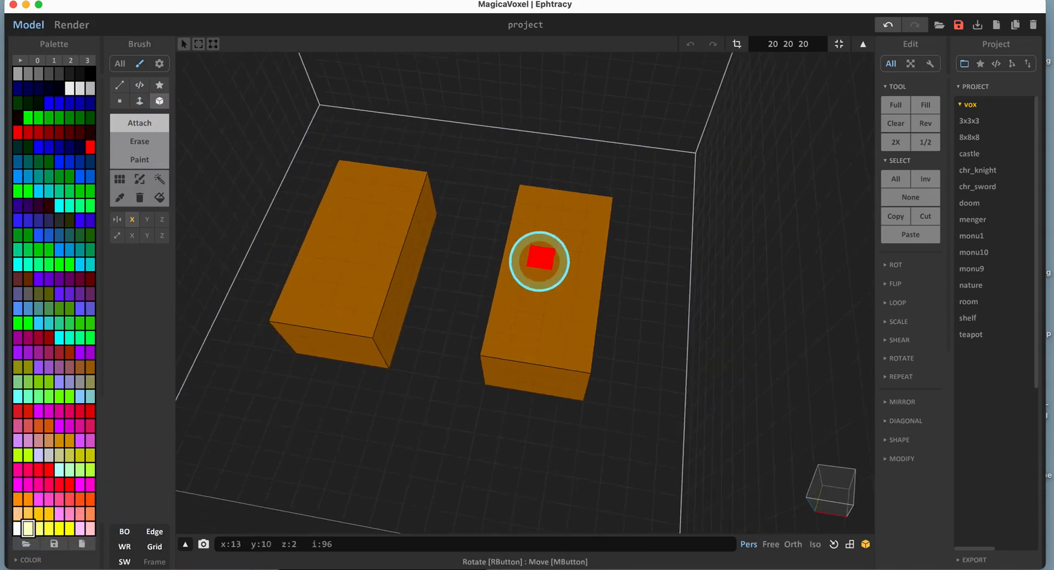
pyautogui.moveTo(543, 218)
pyautogui.mouseDown()
pyautogui.moveTo(567, 218)
pyautogui.moveTo(569, 277)
pyautogui.mouseUp()
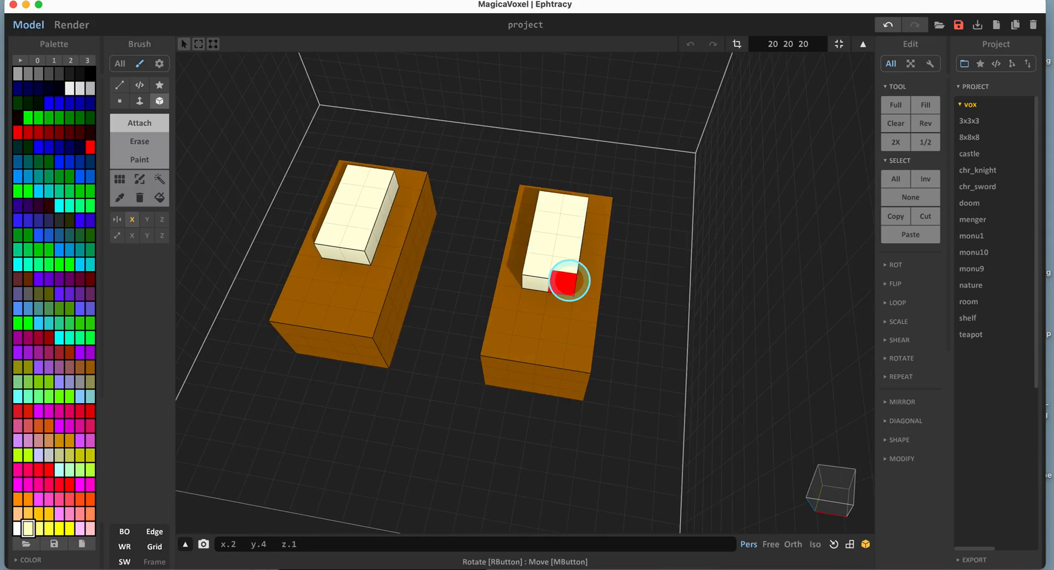
pyautogui.moveTo(570, 280); pyautogui.dragTo(569, 281)
pyautogui.moveTo(575, 349); pyautogui.dragTo(548, 310, button='right')
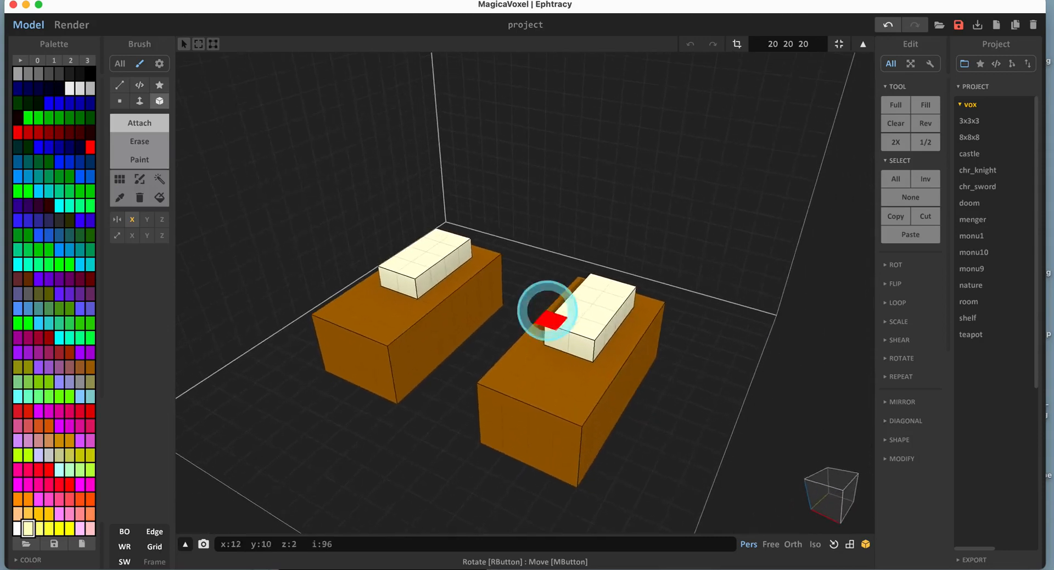
pyautogui.click(139, 101)
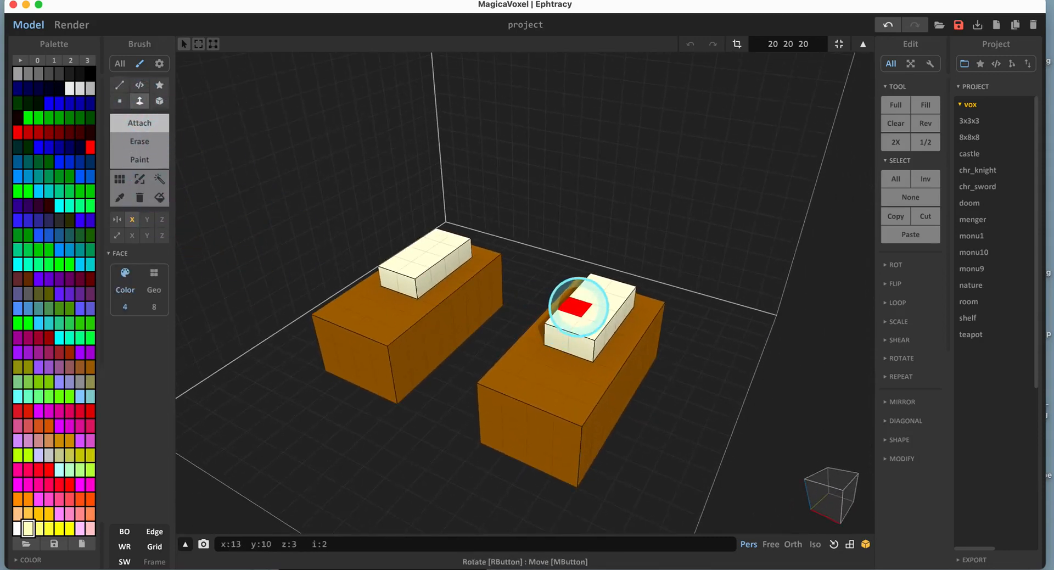
pyautogui.moveTo(579, 306); pyautogui.dragTo(580, 291)
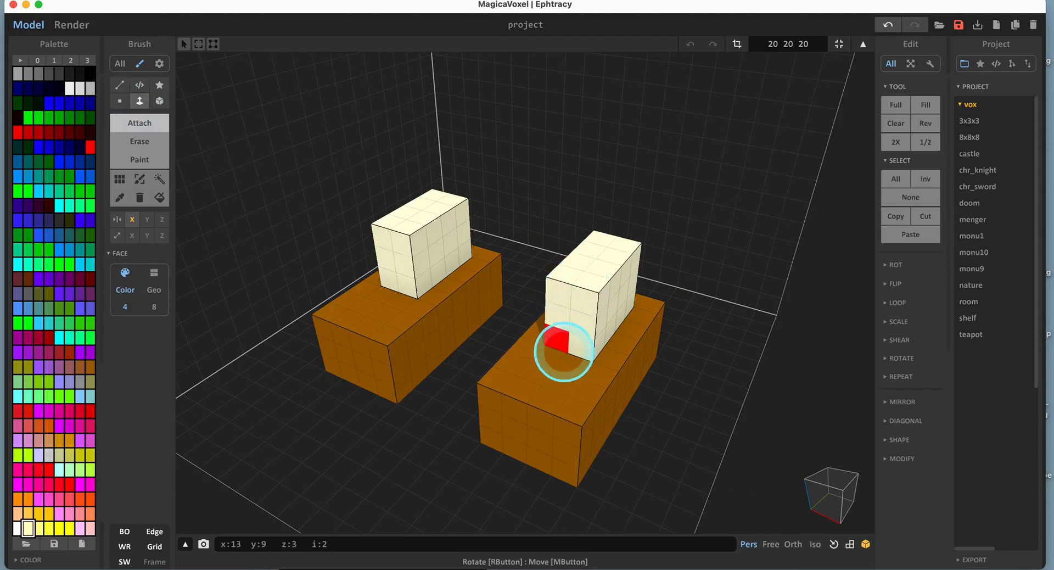
pyautogui.moveTo(560, 348); pyautogui.dragTo(586, 348, button='right')
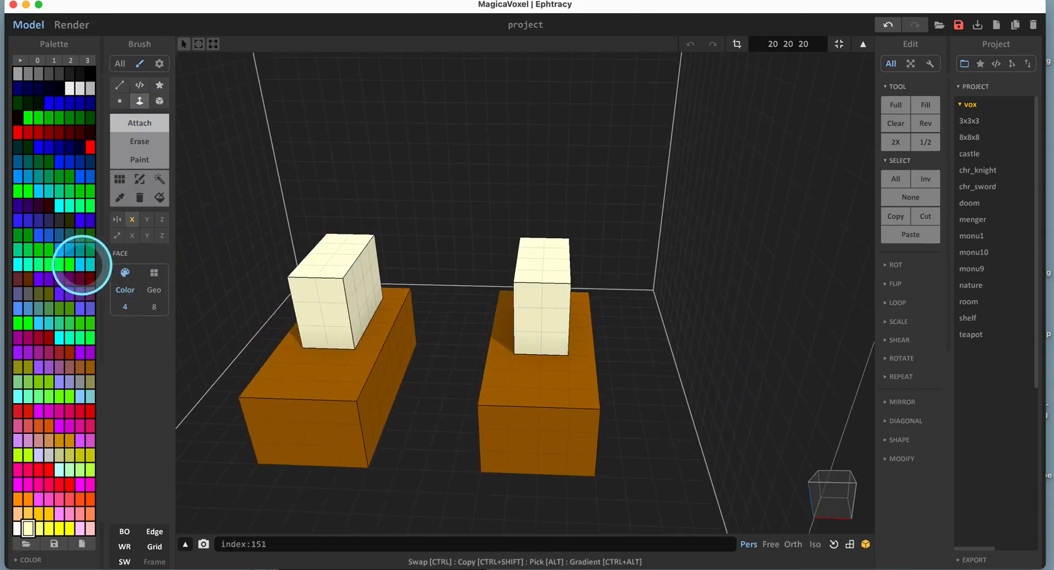
# Extrude blue layers two voxels high on the cream pillars, and extend their inner faces until they join into one bar.
pyautogui.click(80, 176)
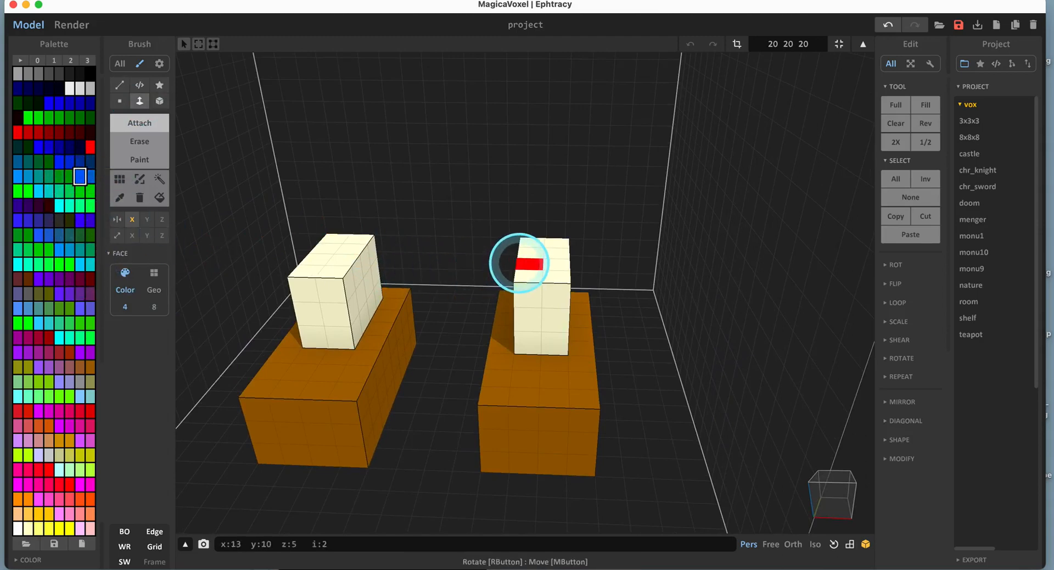
pyautogui.click(520, 263)
pyautogui.moveTo(501, 299); pyautogui.dragTo(555, 301, button='right')
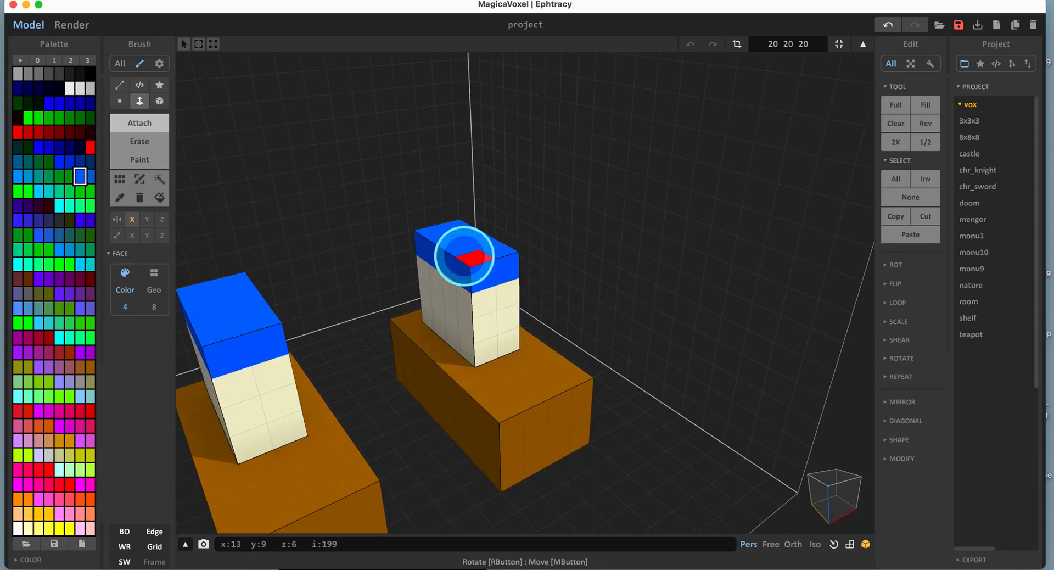
pyautogui.click(464, 256)
pyautogui.click(439, 246)
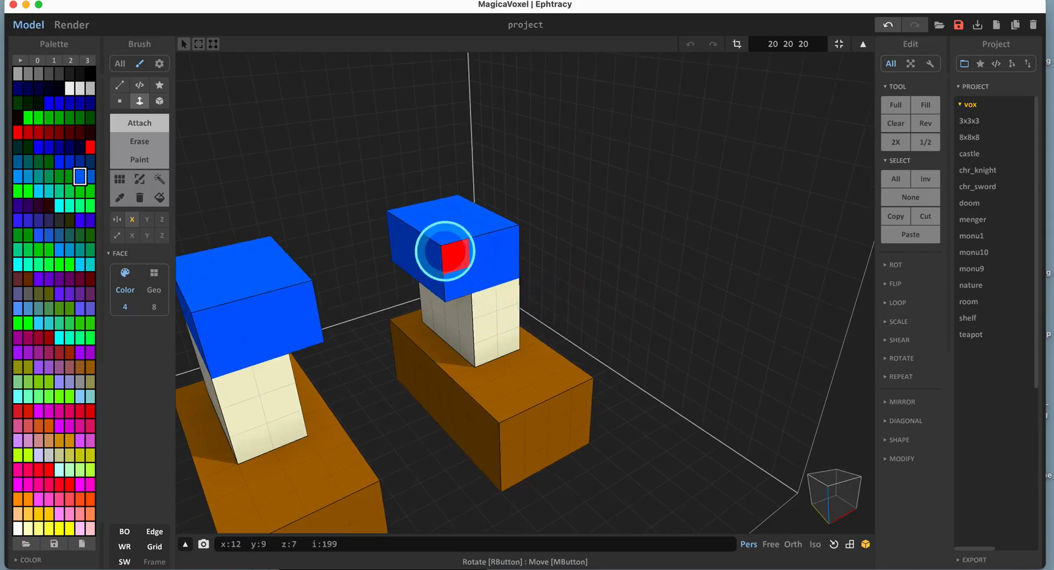
pyautogui.click(433, 254)
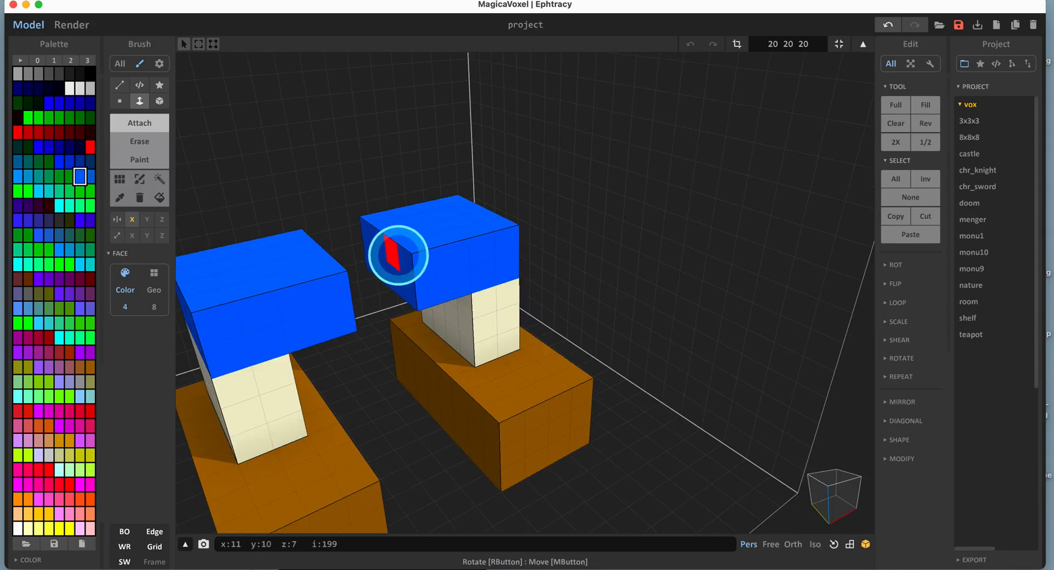
pyautogui.click(398, 255)
pyautogui.moveTo(412, 348); pyautogui.dragTo(554, 388, button='right')
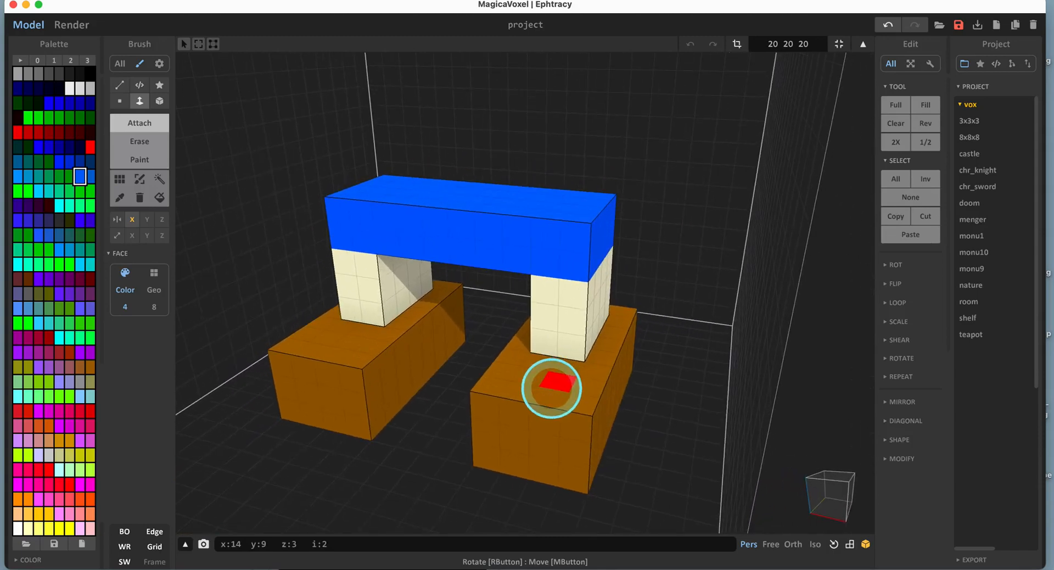
# Examine the model in perspective from the front, from an angle and from above using the view cube.
pyautogui.moveTo(552, 388); pyautogui.dragTo(562, 346, button='right')
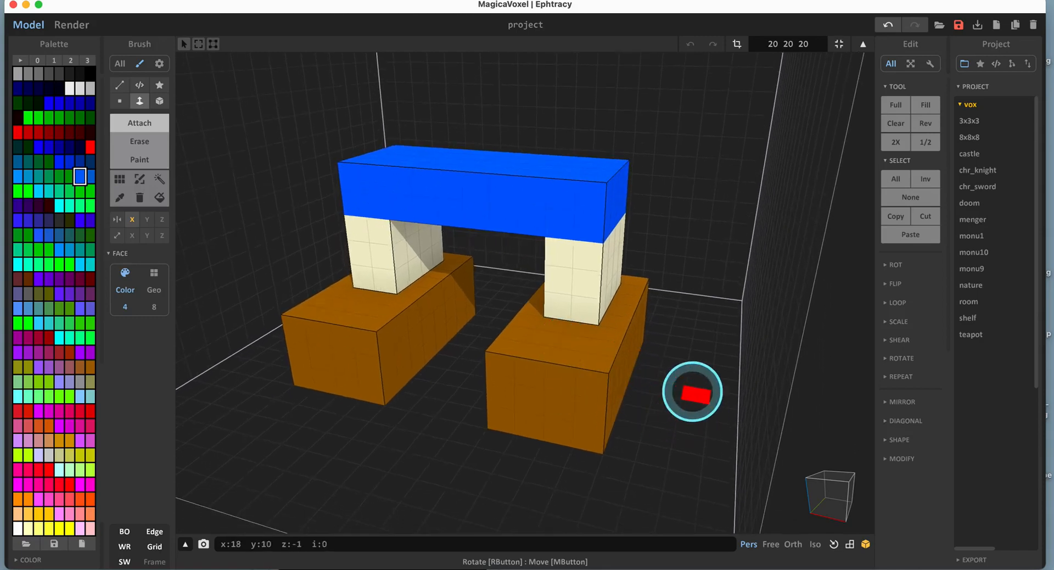
pyautogui.scroll(-3, 645, 418)
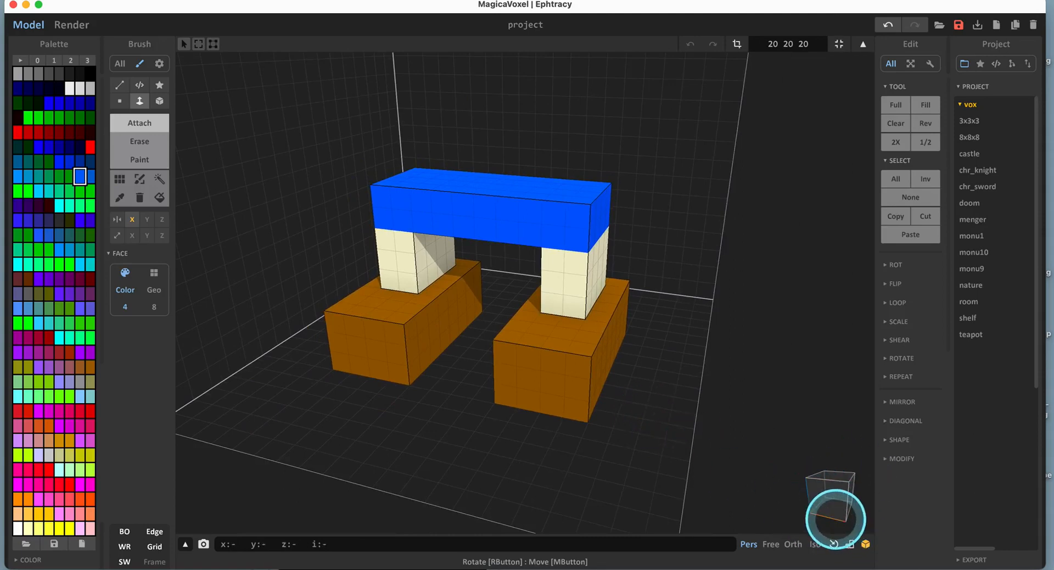
pyautogui.moveTo(834, 517); pyautogui.dragTo(816, 507)
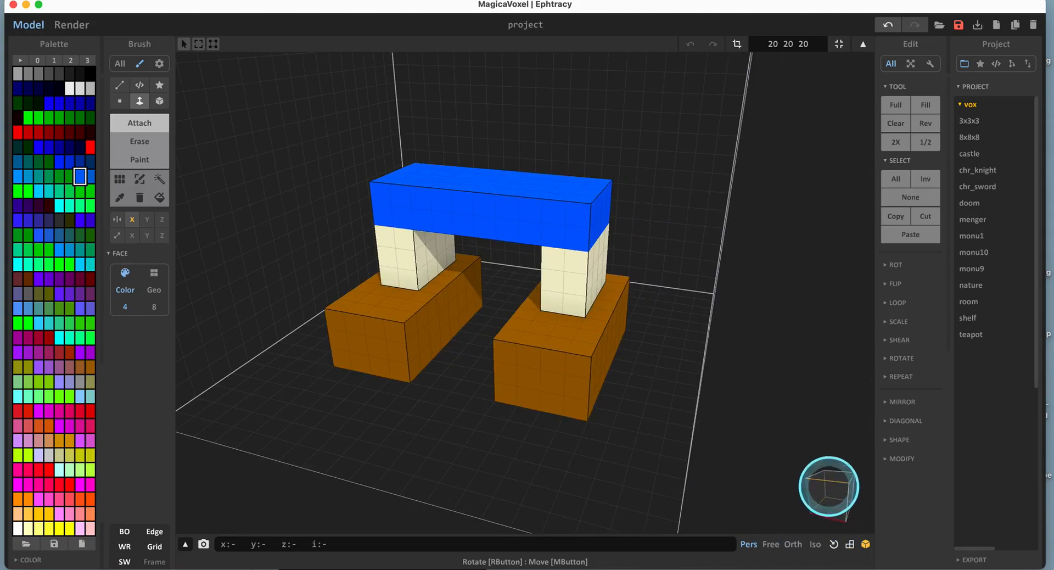
pyautogui.click(823, 498)
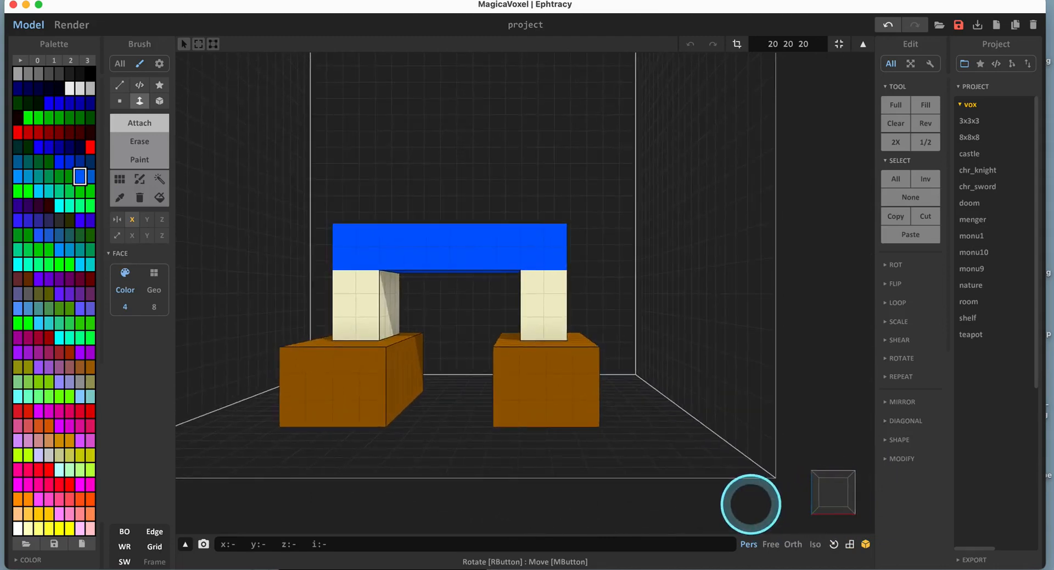
pyautogui.moveTo(564, 393); pyautogui.dragTo(596, 436, button='middle')
pyautogui.scroll(-2, 597, 435)
pyautogui.scroll(-2, 586, 403)
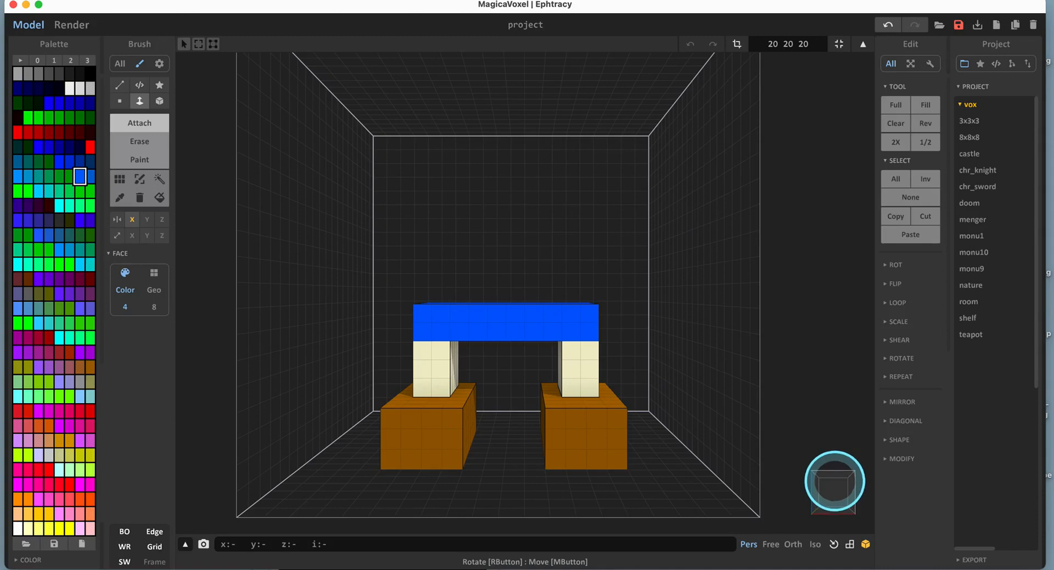
pyautogui.moveTo(833, 479); pyautogui.dragTo(842, 512)
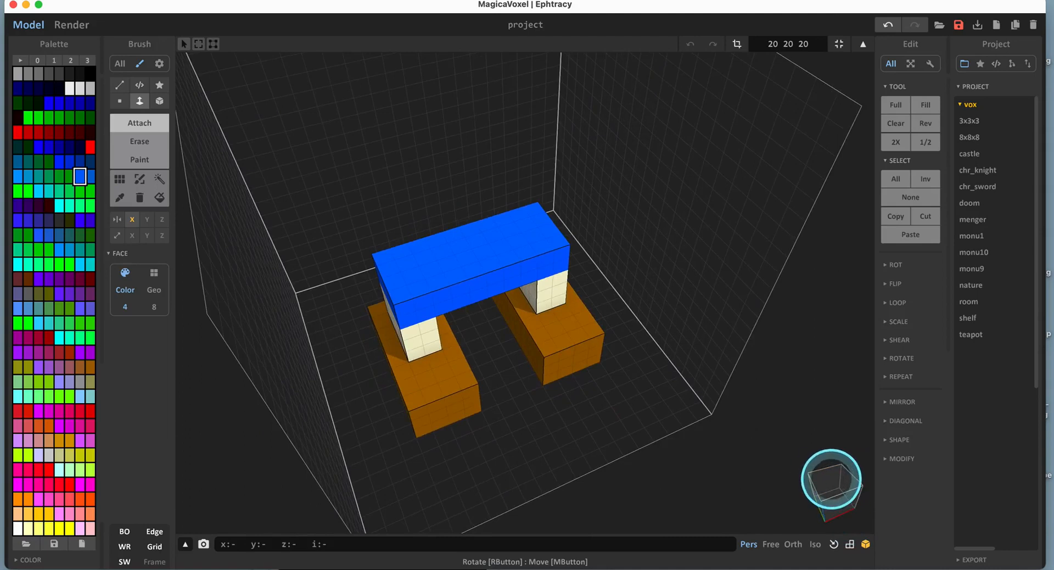
pyautogui.click(830, 478)
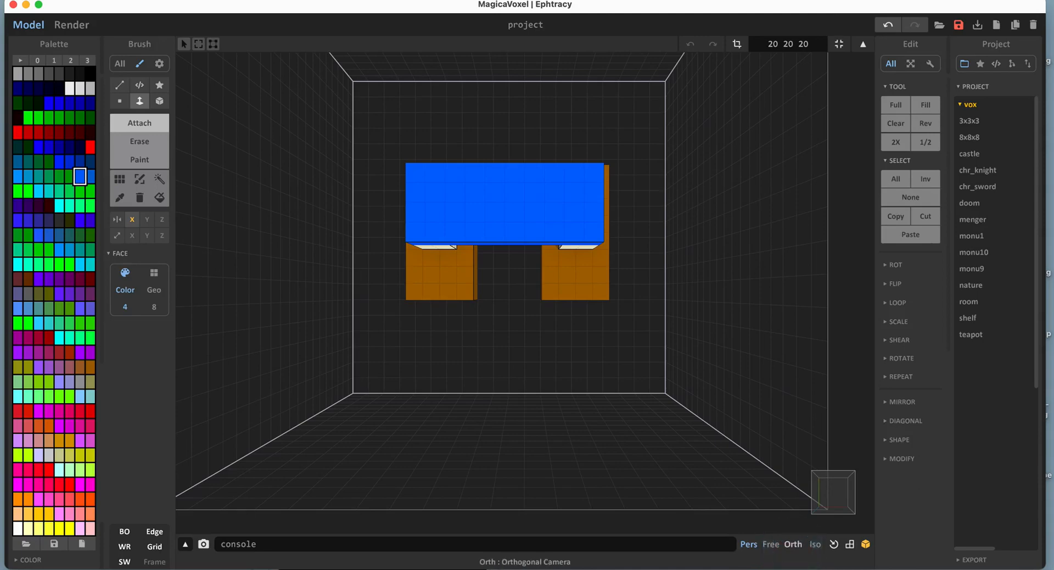
# Switch to the orthographic camera and view the model from the top and then squarely from the front.
pyautogui.click(792, 543)
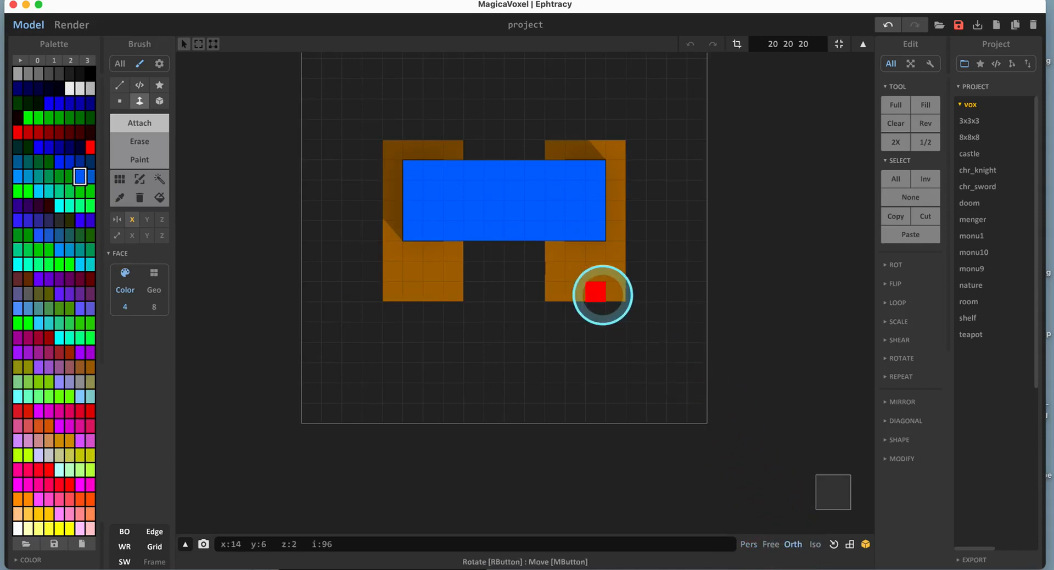
pyautogui.moveTo(494, 212); pyautogui.dragTo(578, 240, button='middle')
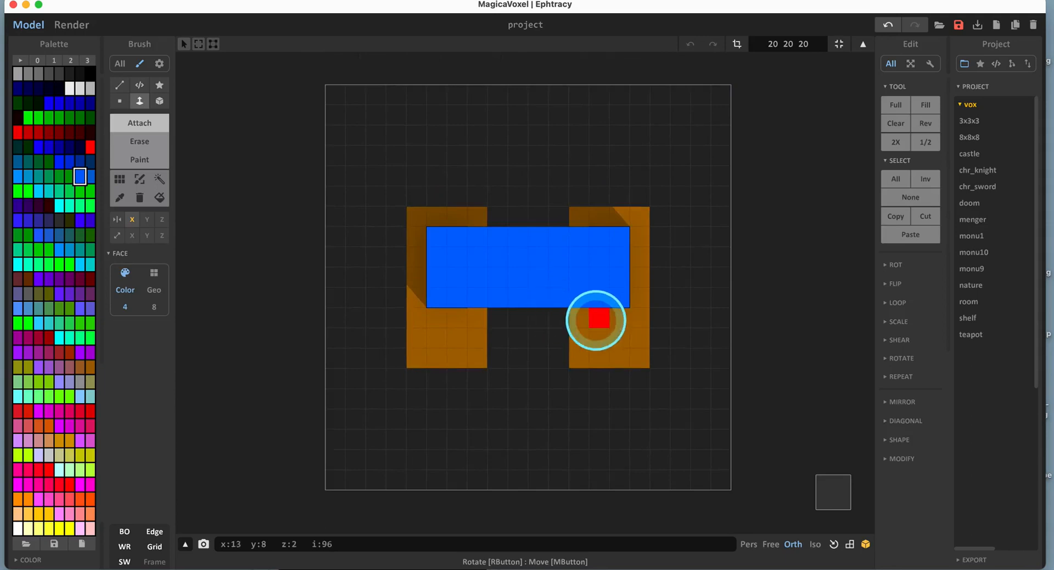
pyautogui.moveTo(832, 494)
pyautogui.mouseDown()
pyautogui.moveTo(821, 448)
pyautogui.moveTo(824, 491)
pyautogui.mouseUp()
pyautogui.click(824, 491)
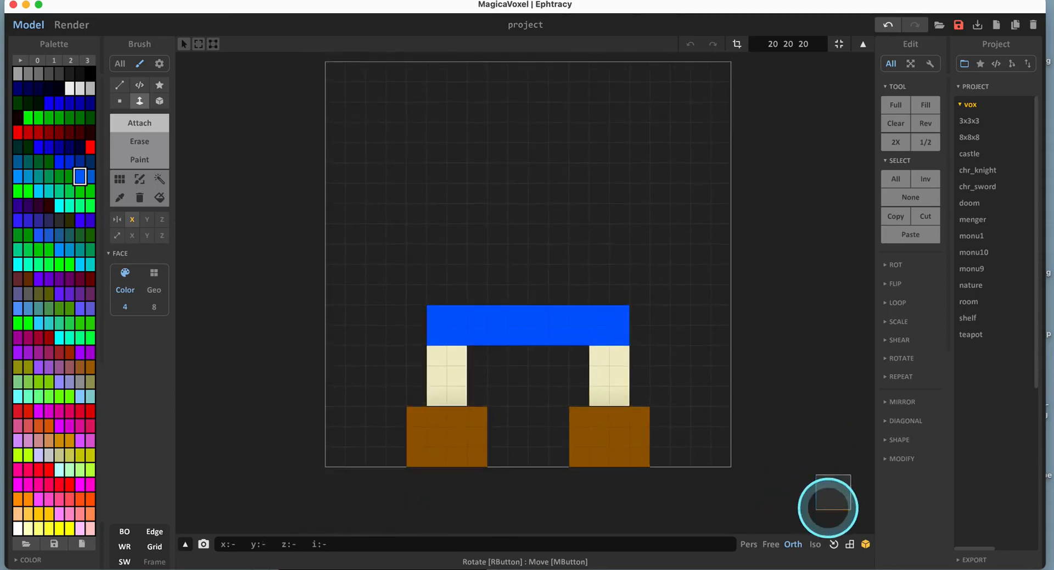
pyautogui.moveTo(541, 390); pyautogui.dragTo(551, 413, button='middle')
pyautogui.scroll(1, 598, 412)
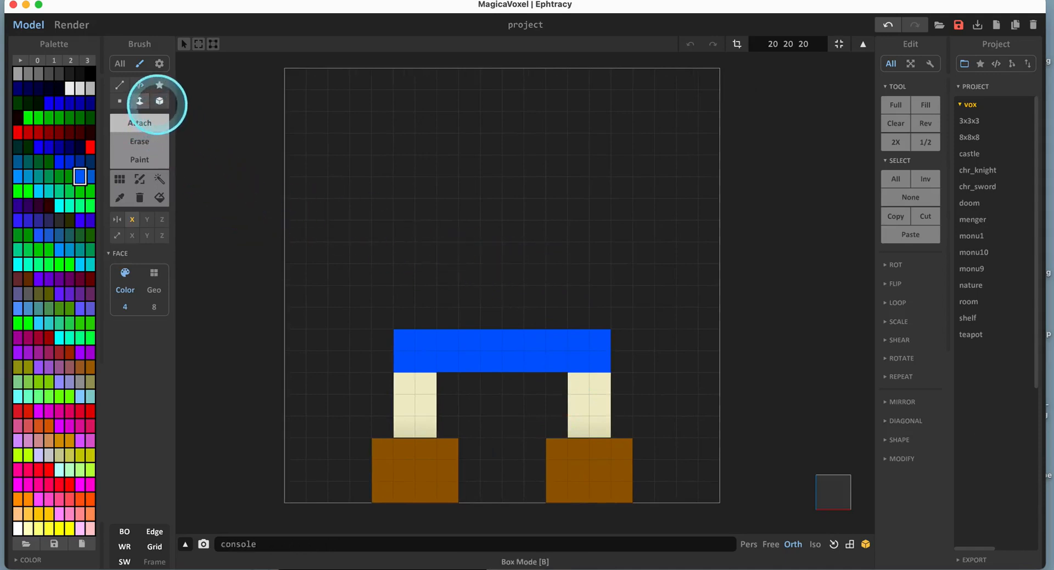
# With mirroring off, attach a yellow box 10 voxels wide and 5 high directly above the blue bar in the orthographic front view.
pyautogui.click(158, 102)
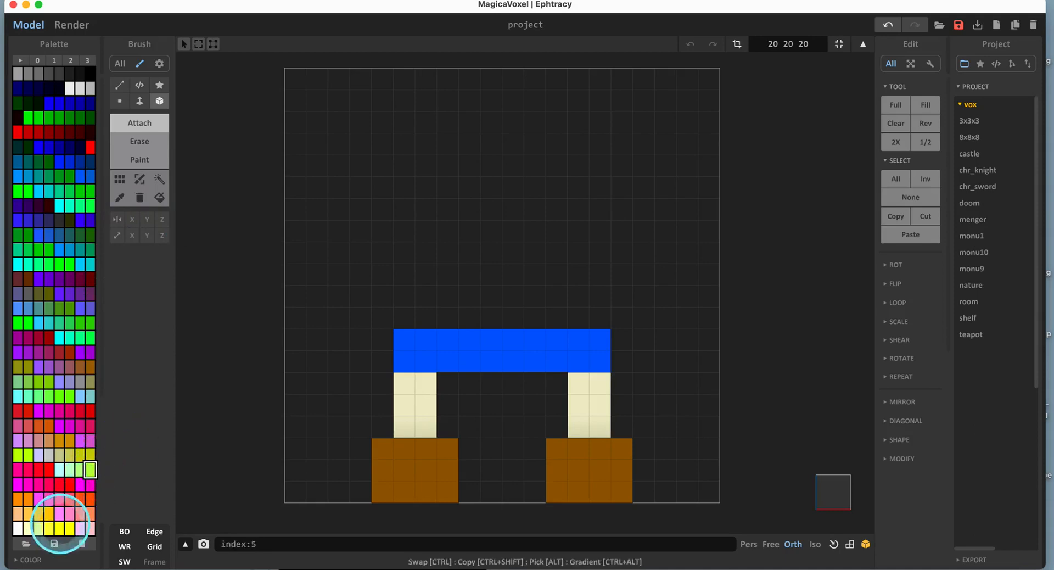
pyautogui.click(59, 528)
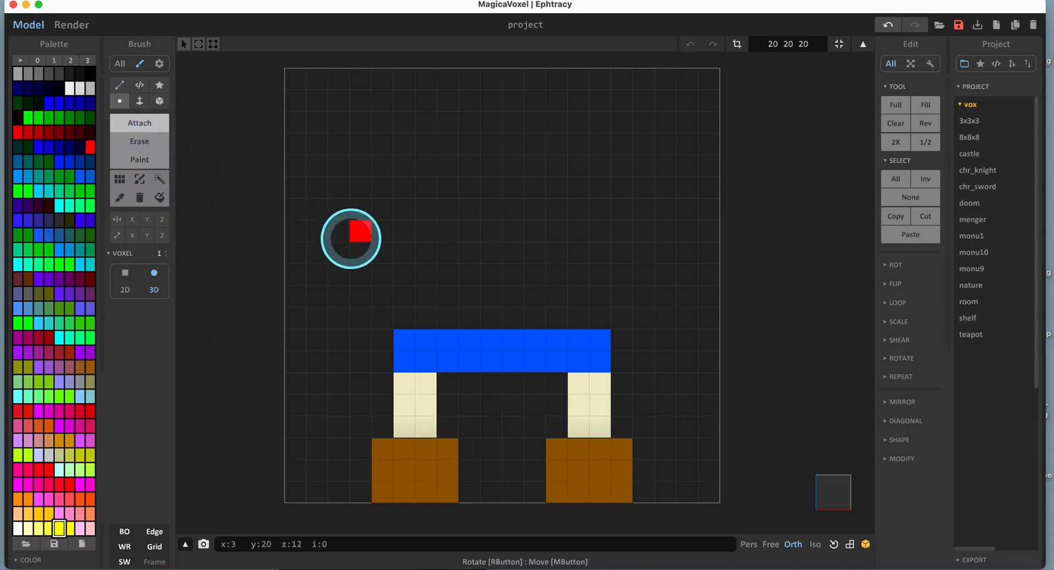
pyautogui.press('b')
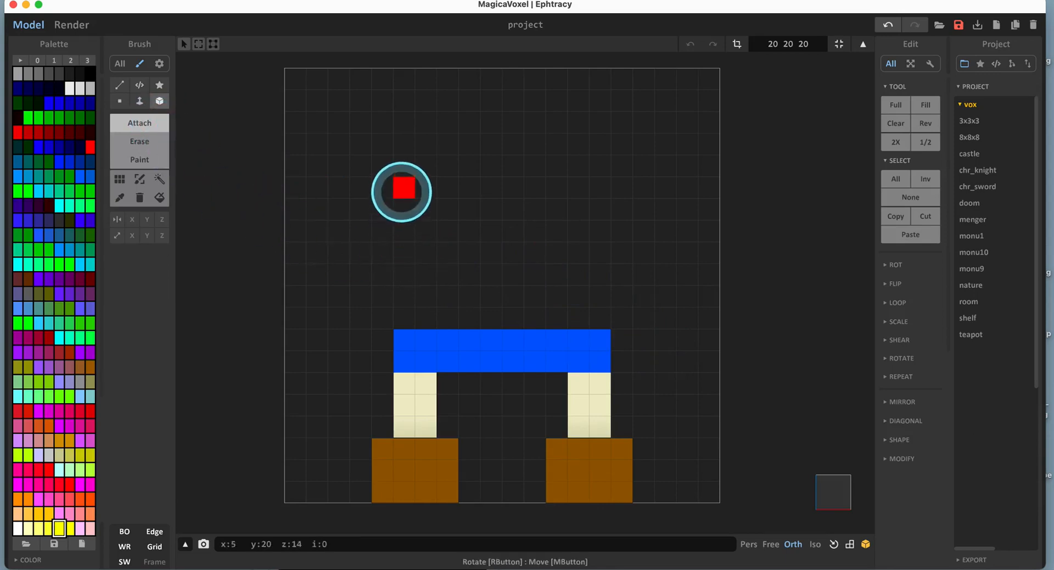
pyautogui.moveTo(404, 229)
pyautogui.mouseDown()
pyautogui.moveTo(468, 270)
pyautogui.moveTo(604, 295)
pyautogui.moveTo(601, 311)
pyautogui.mouseUp()
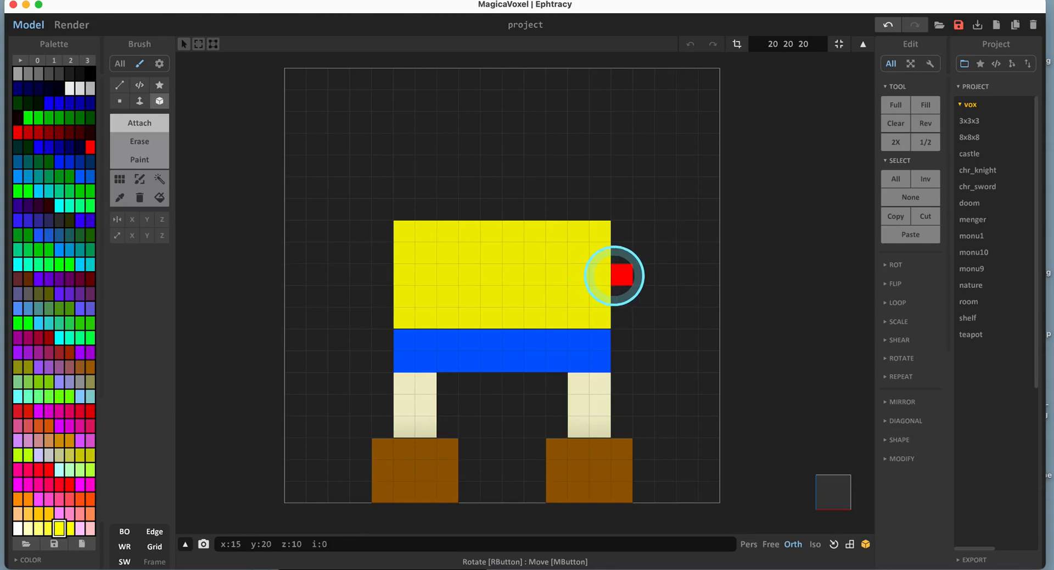
# Compare the yellow slab's depth position with the blue bar in orthographic and perspective views from the front and a corner.
pyautogui.moveTo(614, 276); pyautogui.dragTo(550, 297, button='right')
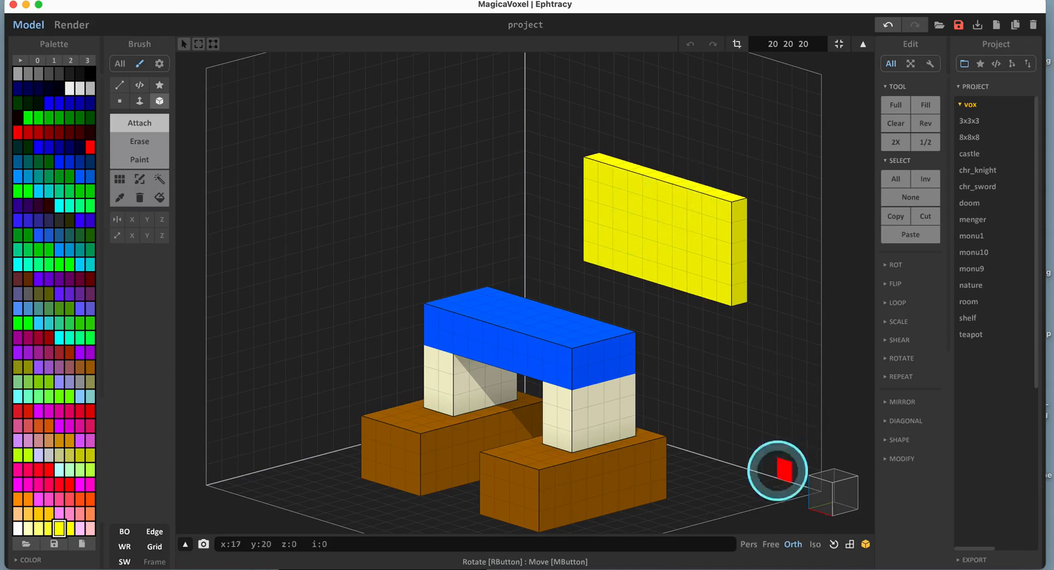
pyautogui.click(749, 544)
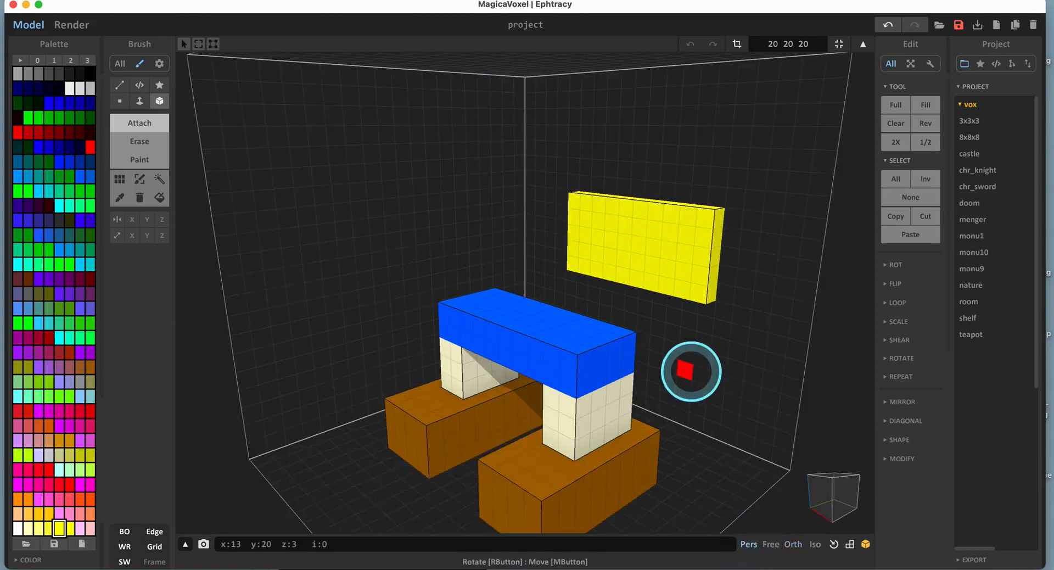
pyautogui.moveTo(682, 371); pyautogui.dragTo(687, 335, button='right')
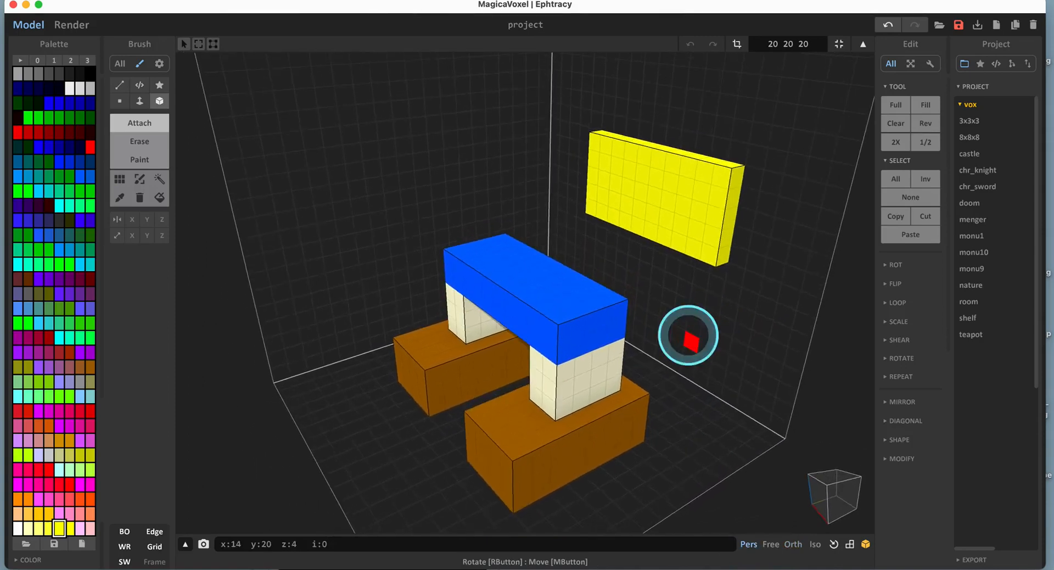
pyautogui.click(815, 491)
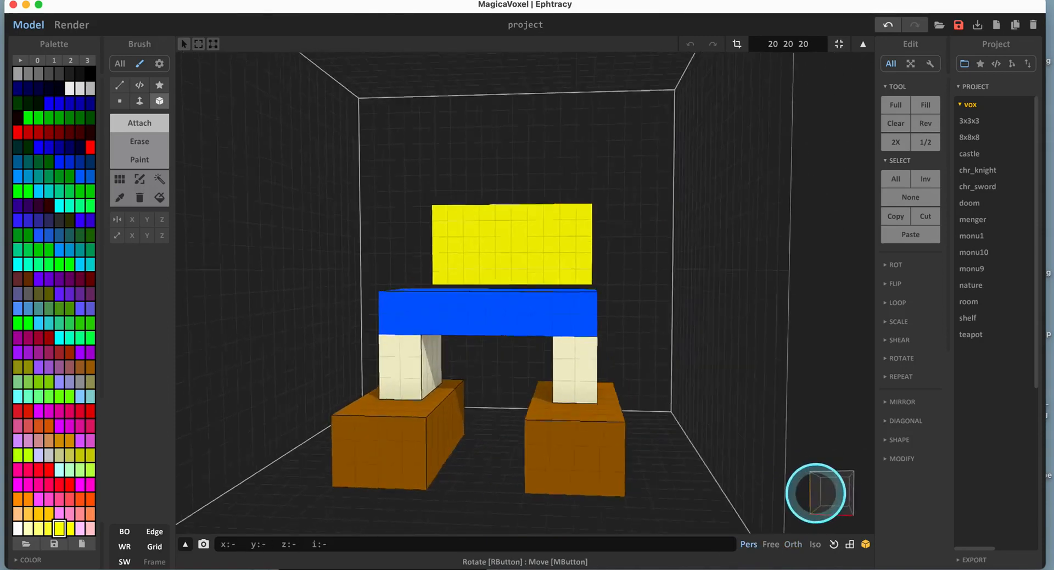
pyautogui.click(792, 543)
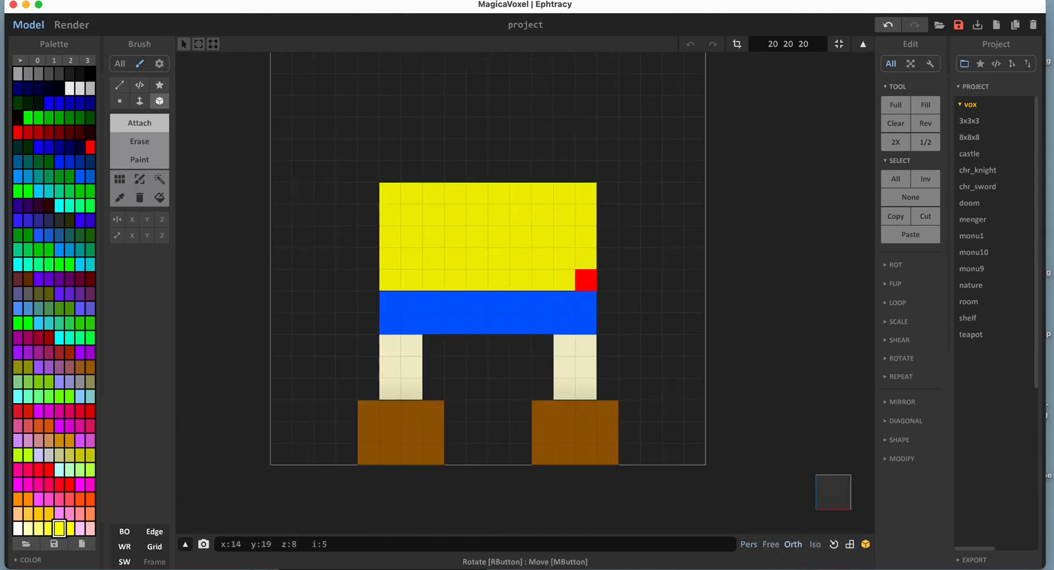
pyautogui.moveTo(586, 280); pyautogui.dragTo(541, 311, button='right')
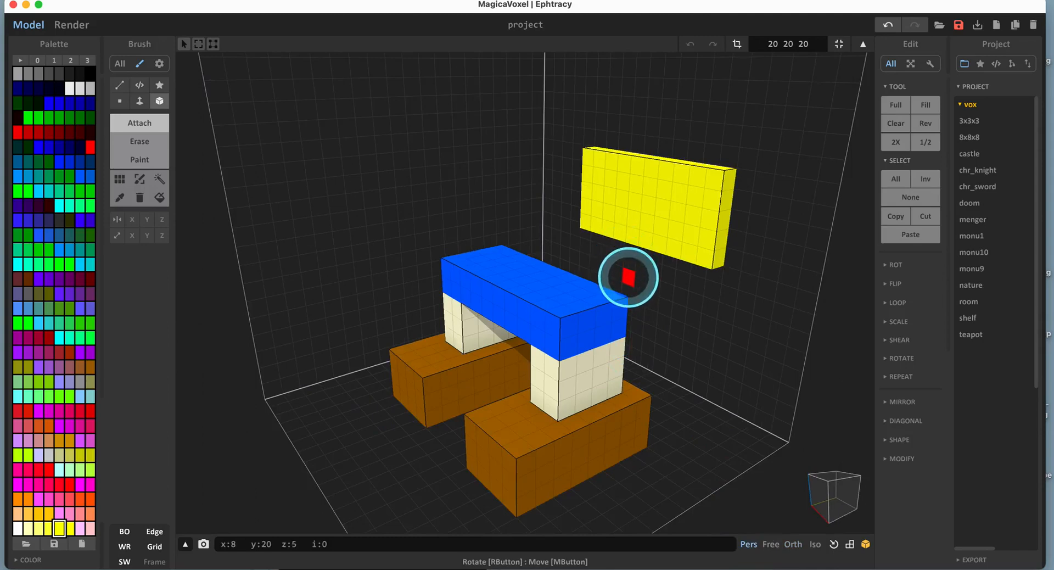
pyautogui.moveTo(624, 273); pyautogui.dragTo(618, 271, button='right')
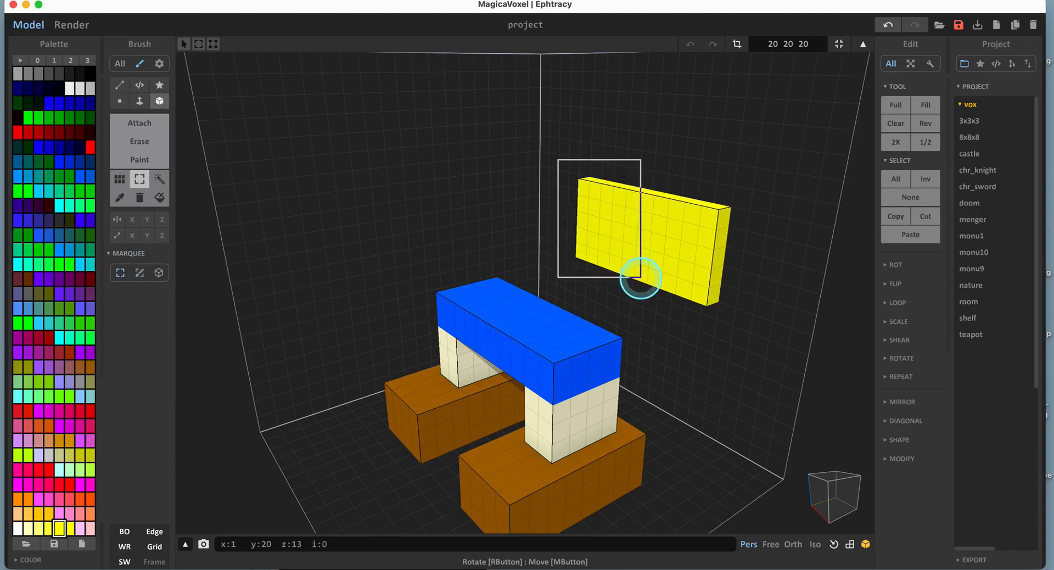
# Select part of the yellow slab with a rectangular marquee and inspect the selection from the opposite corner.
pyautogui.moveTo(641, 282); pyautogui.dragTo(641, 282)
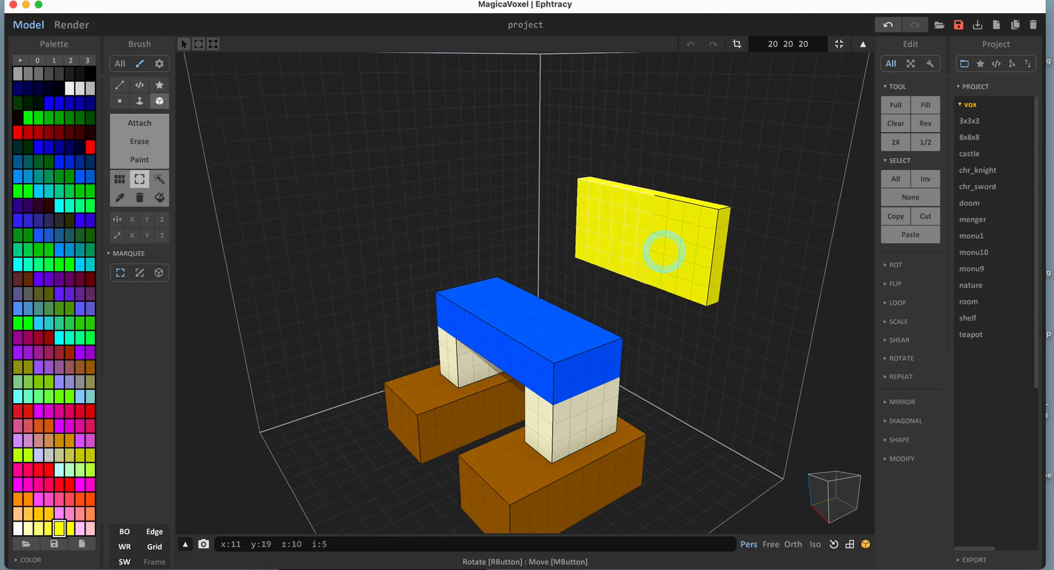
pyautogui.moveTo(664, 252); pyautogui.dragTo(726, 247, button='right')
pyautogui.moveTo(561, 237); pyautogui.dragTo(390, 248, button='right')
pyautogui.scroll(1, 387, 246)
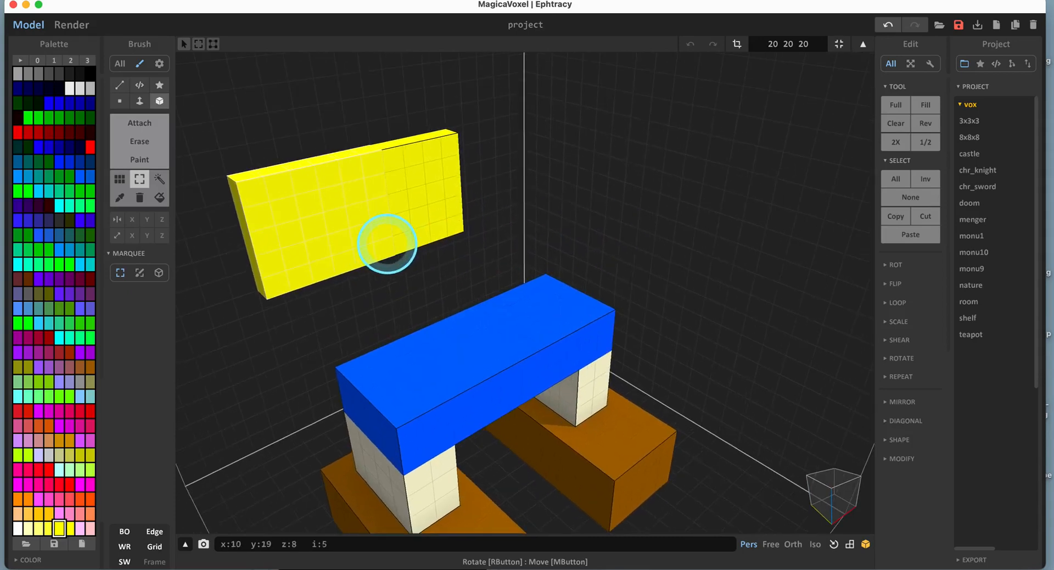
# Fill the yellow slab with dark green and attach a small separate box of the same colour near its upper end.
pyautogui.moveTo(346, 235); pyautogui.dragTo(464, 251, button='middle')
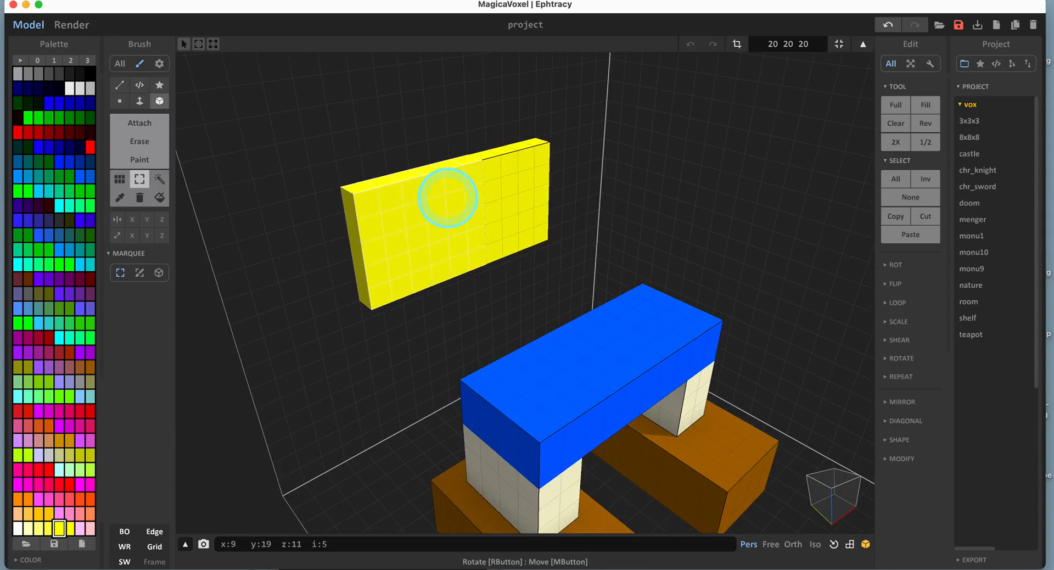
pyautogui.click(413, 230)
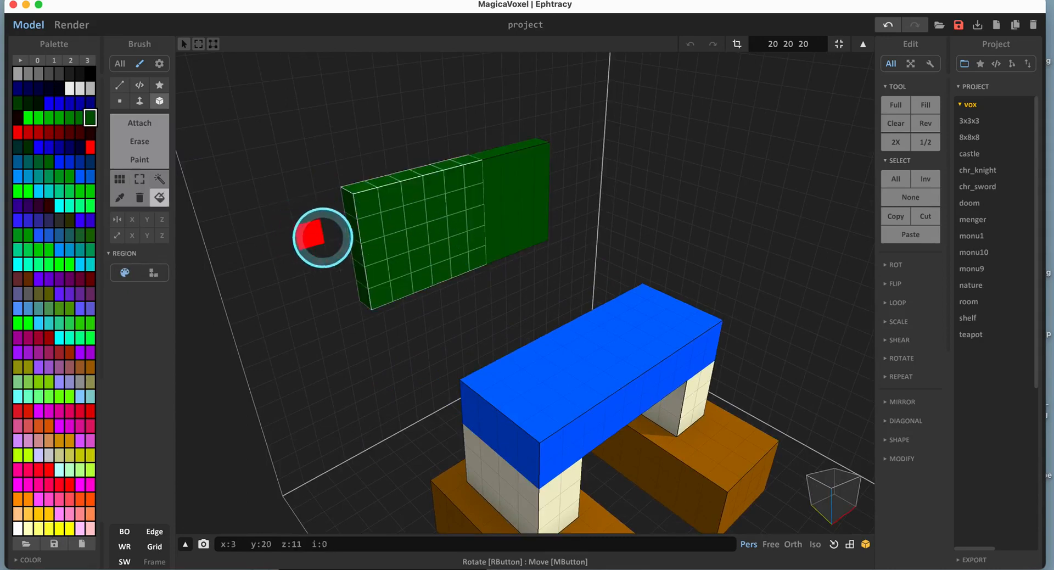
pyautogui.click(146, 123)
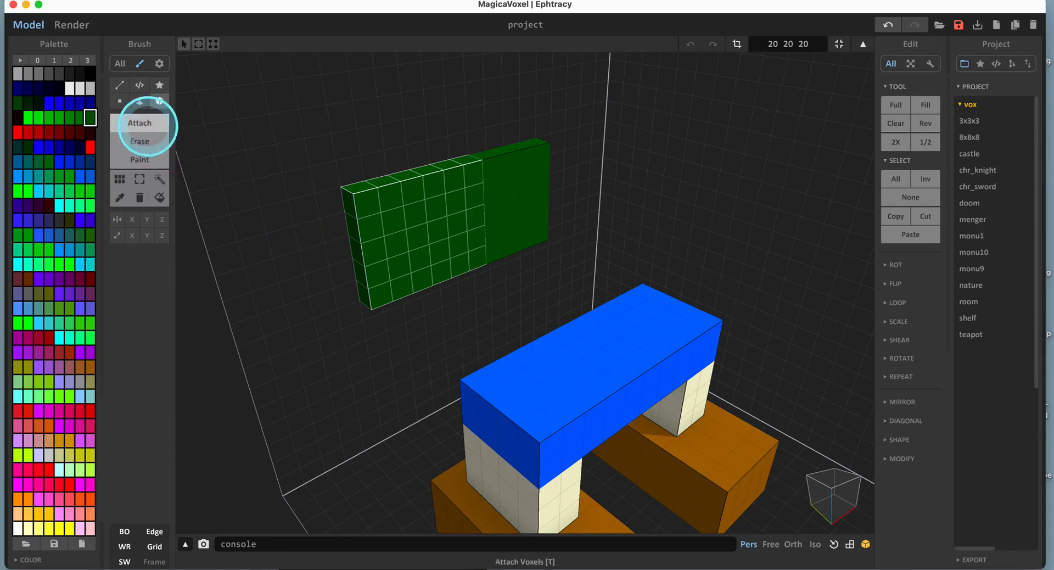
pyautogui.click(243, 172)
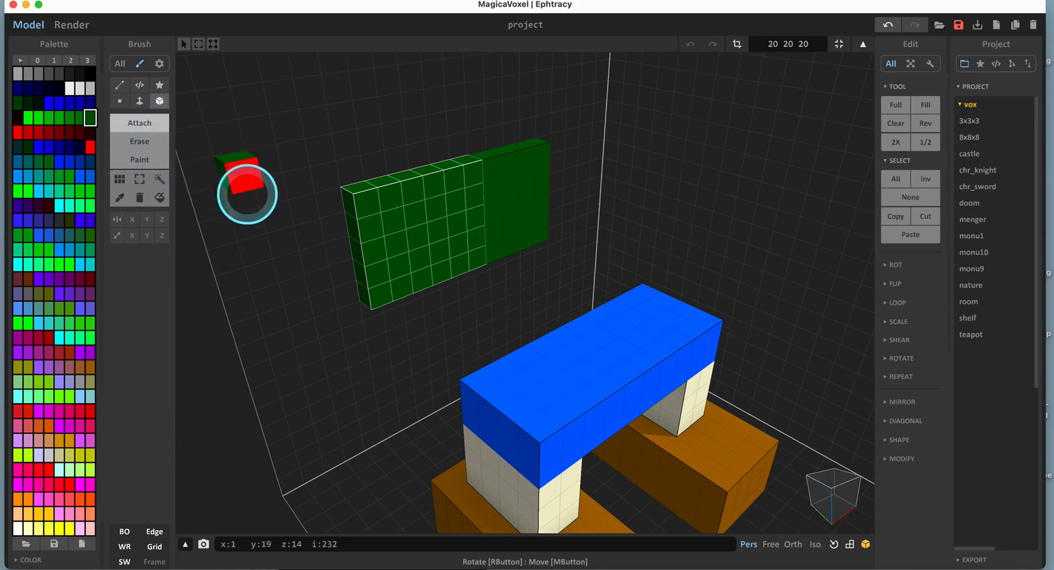
# Select one part of the green slab with the rectangular marquee, and from the opposite corner select the part at its other end.
pyautogui.click(140, 178)
pyautogui.click(266, 213)
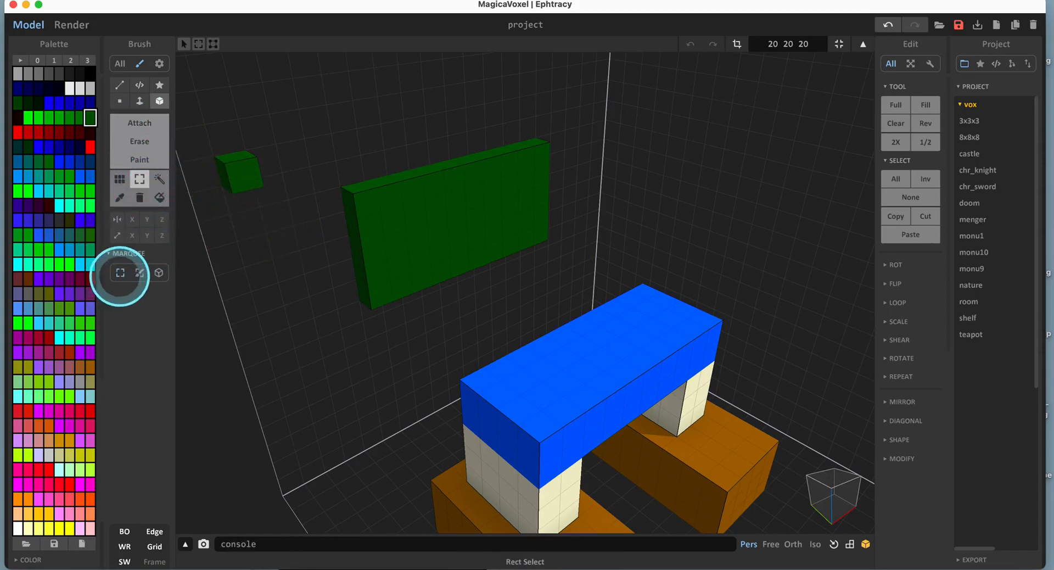
pyautogui.moveTo(305, 163); pyautogui.dragTo(505, 314)
pyautogui.moveTo(524, 315); pyautogui.dragTo(407, 314, button='right')
pyautogui.moveTo(666, 270); pyautogui.dragTo(539, 301, button='right')
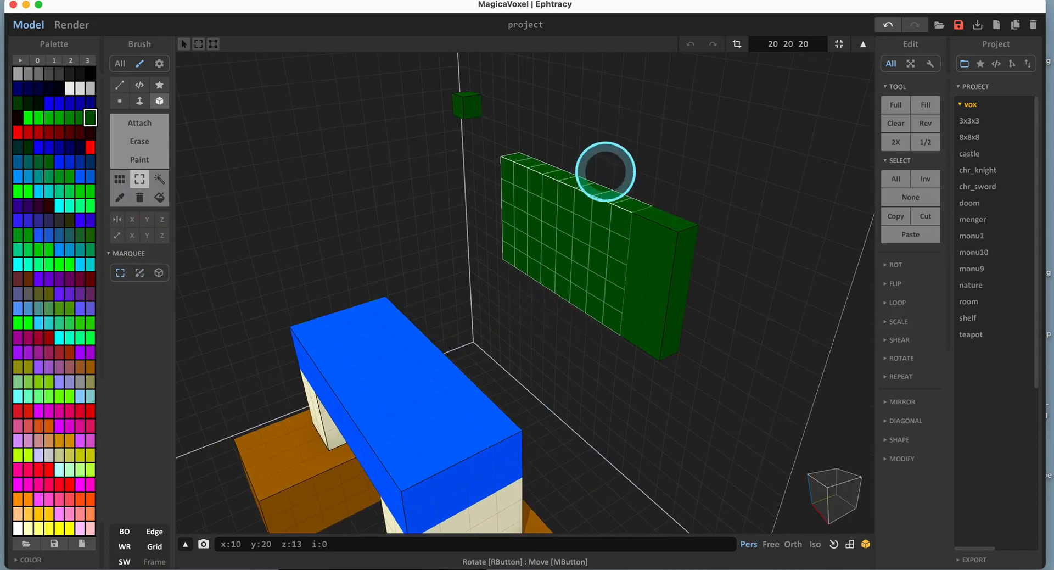
pyautogui.moveTo(606, 170); pyautogui.dragTo(708, 379)
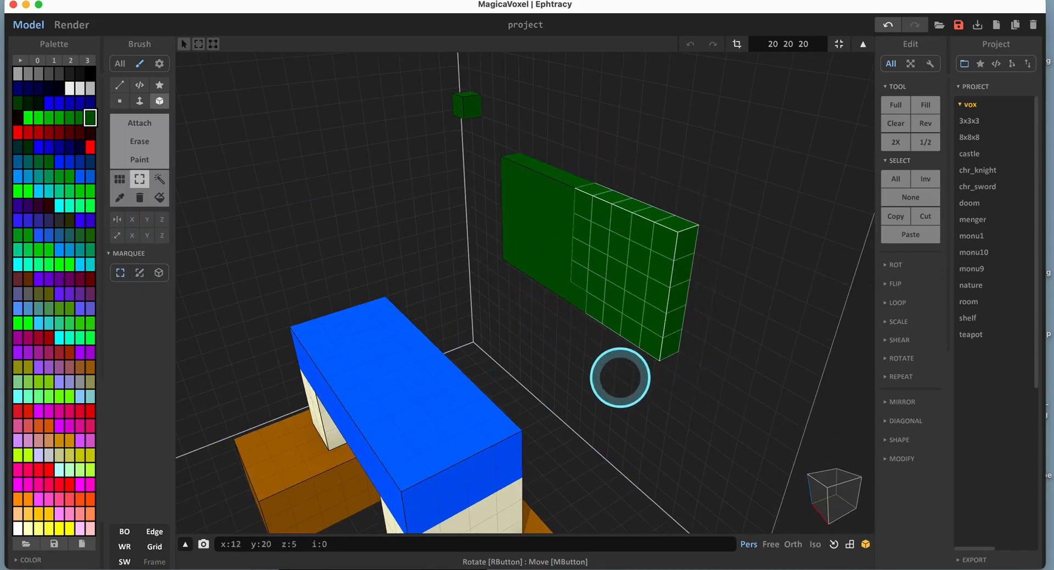
# Select the entire green slab with one rectangular marquee, check it from the corner view and clear the selection.
pyautogui.moveTo(621, 376); pyautogui.dragTo(647, 372, button='right')
pyautogui.moveTo(426, 149); pyautogui.dragTo(712, 341)
pyautogui.moveTo(574, 326)
pyautogui.mouseDown(button='right')
pyautogui.moveTo(616, 325)
pyautogui.moveTo(565, 320)
pyautogui.mouseUp(button='right')
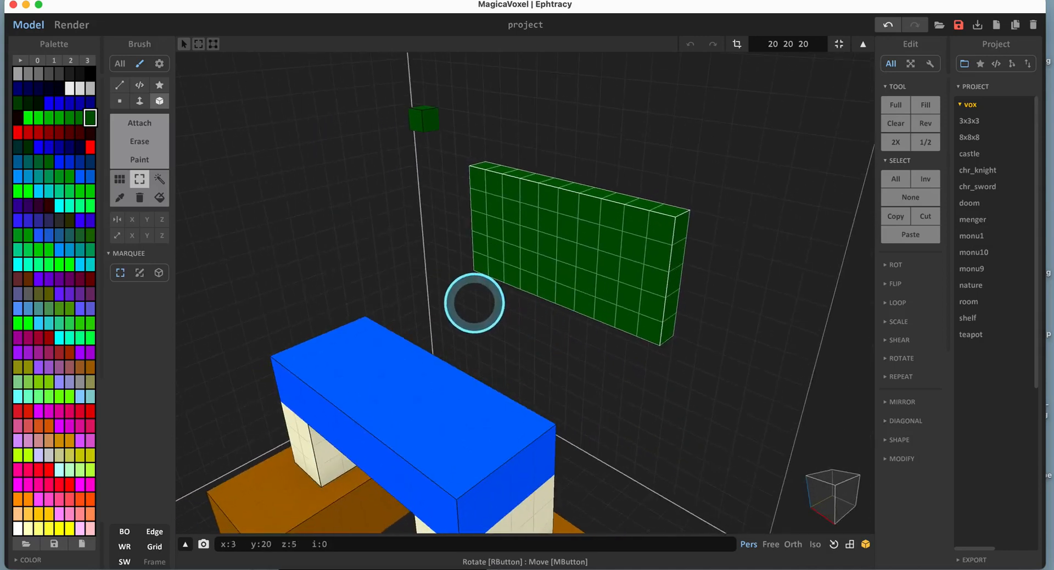
pyautogui.click(362, 198)
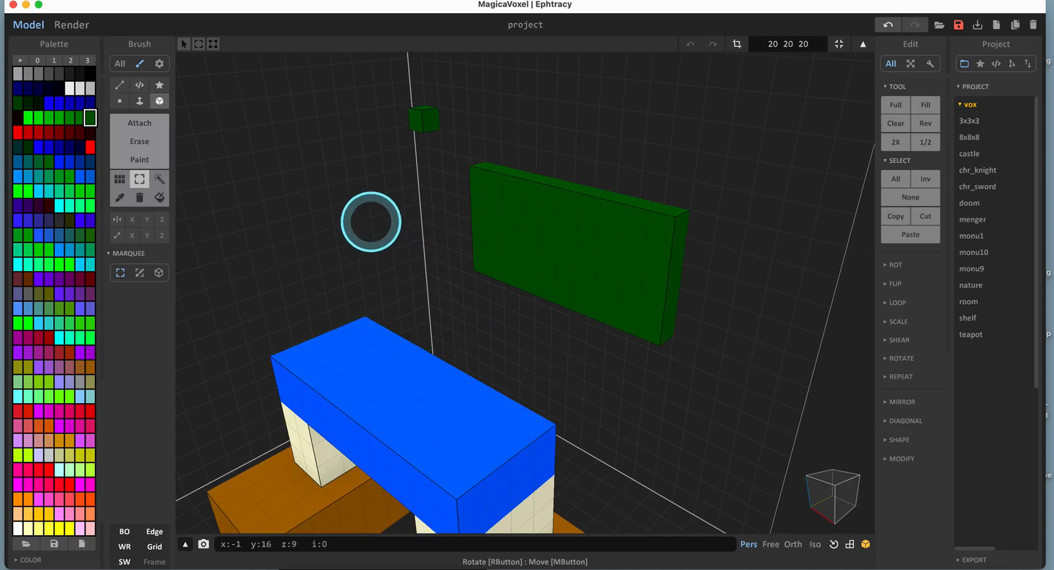
# In the voxel-aligned marquee mode, select several blocks of the slab, including one 6 voxels wide and 4 high, and clear the selection.
pyautogui.press('d')
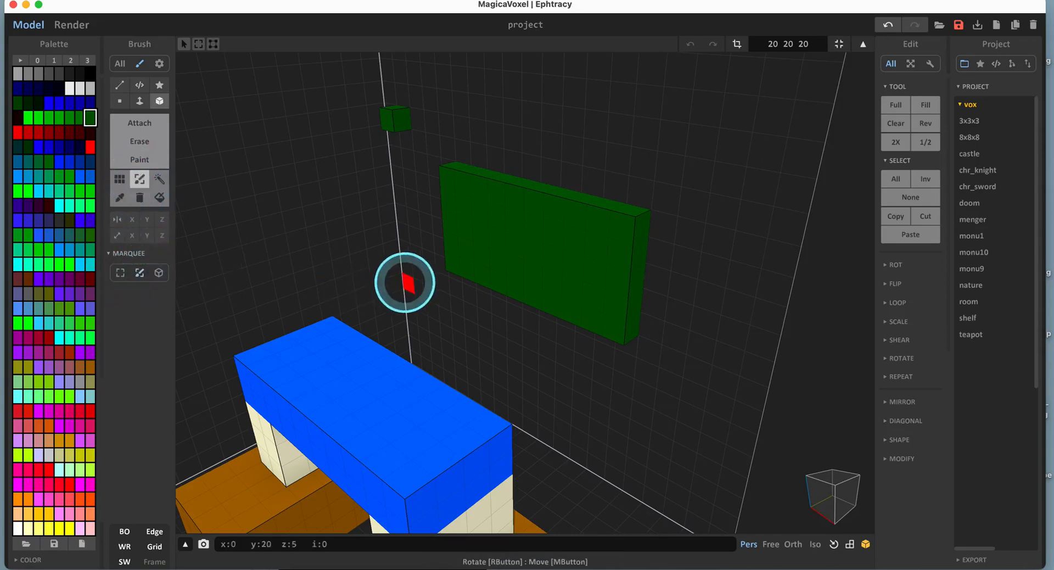
pyautogui.moveTo(471, 294); pyautogui.dragTo(522, 292, button='right')
pyautogui.moveTo(348, 210); pyautogui.dragTo(444, 285)
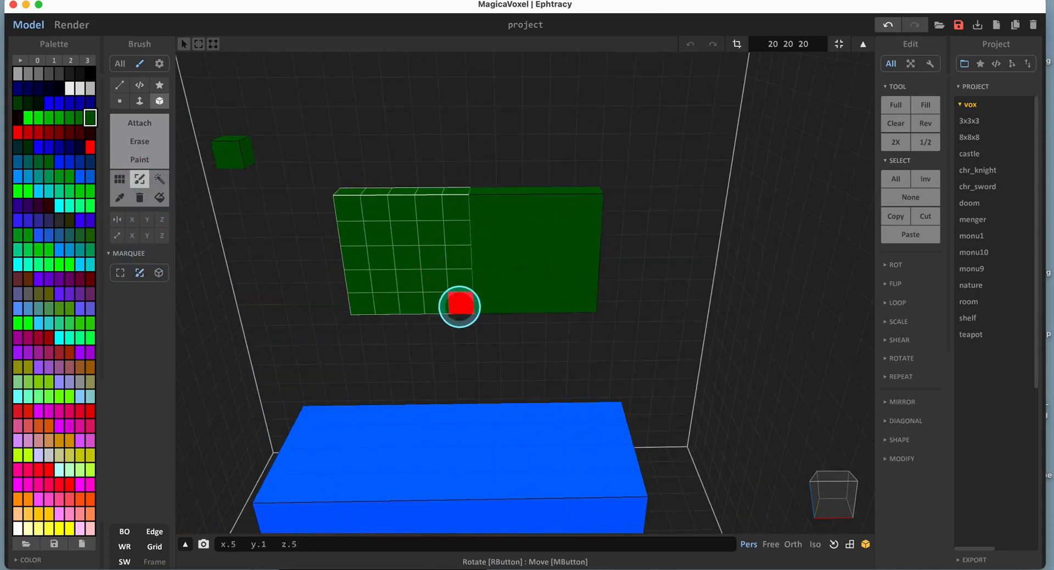
pyautogui.moveTo(502, 233); pyautogui.dragTo(540, 262)
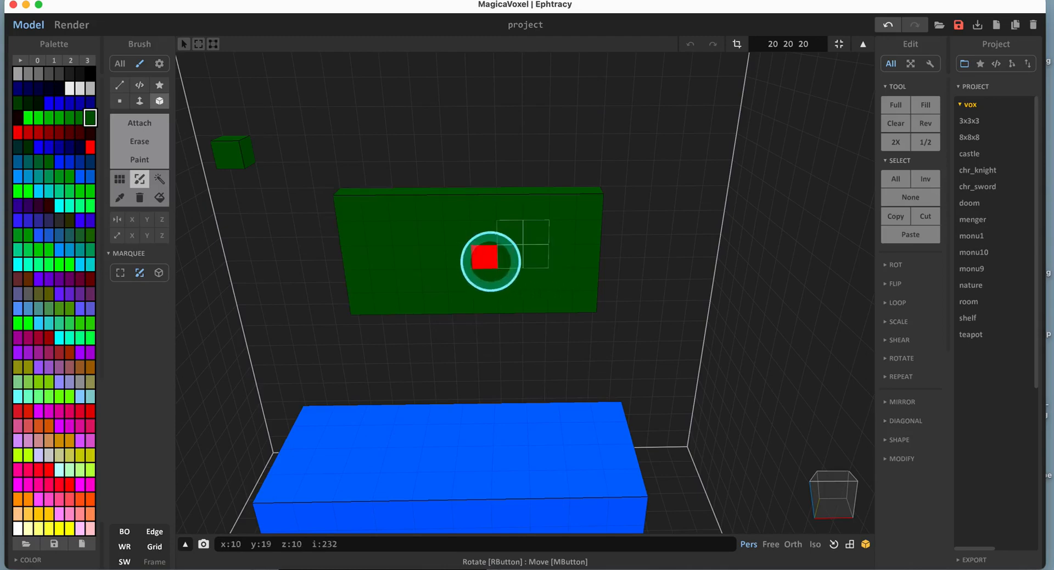
pyautogui.moveTo(349, 204); pyautogui.dragTo(583, 214)
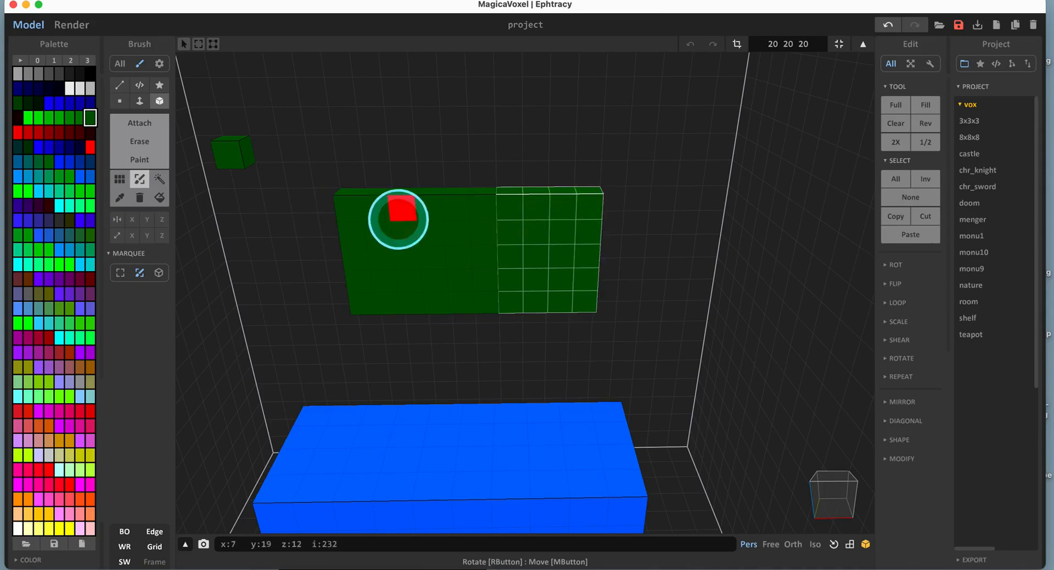
pyautogui.moveTo(348, 207); pyautogui.dragTo(474, 289)
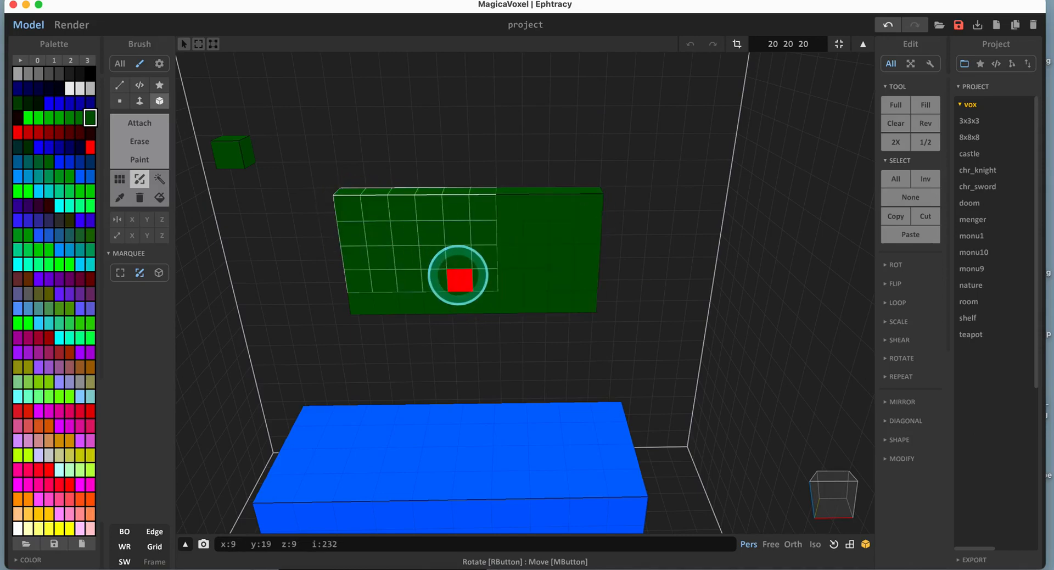
pyautogui.click(510, 332)
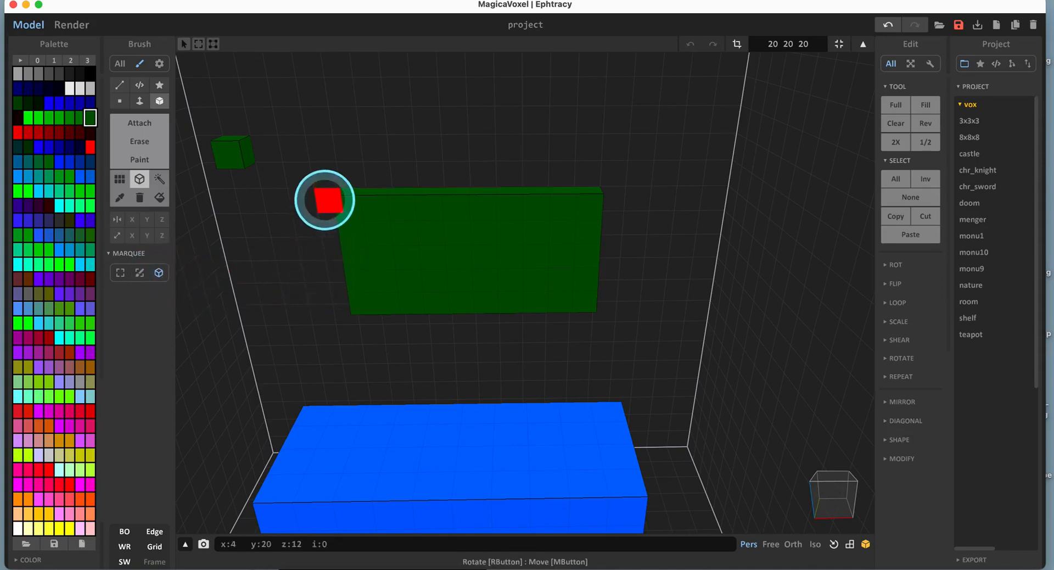
# Enclose the green slab in a 3D box marquee, try its depth handle, and return to the rectangular marquee mode.
pyautogui.moveTo(333, 207); pyautogui.dragTo(607, 315)
pyautogui.moveTo(607, 315); pyautogui.dragTo(483, 329, button='right')
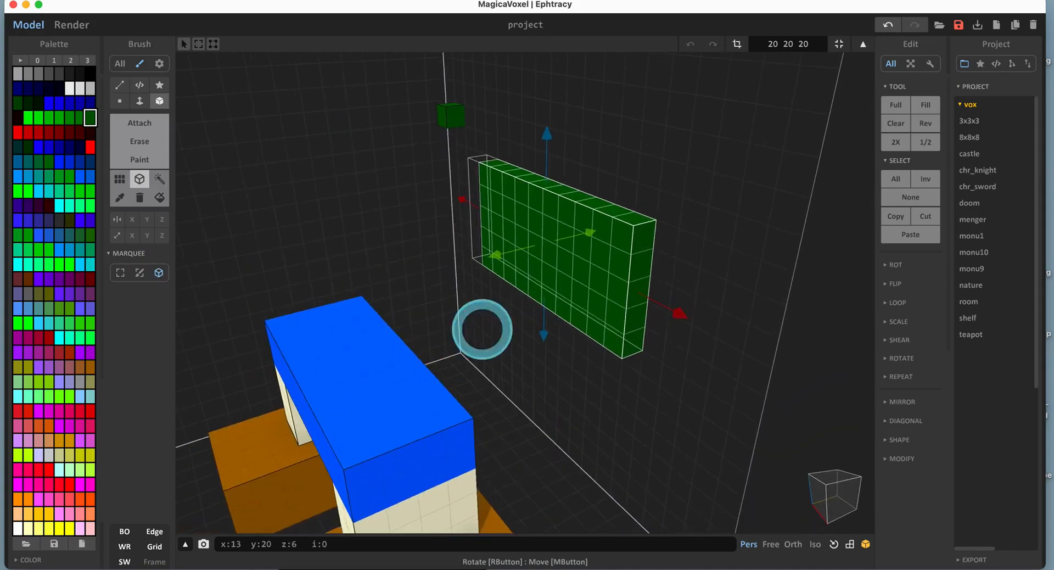
pyautogui.moveTo(492, 257); pyautogui.dragTo(470, 259)
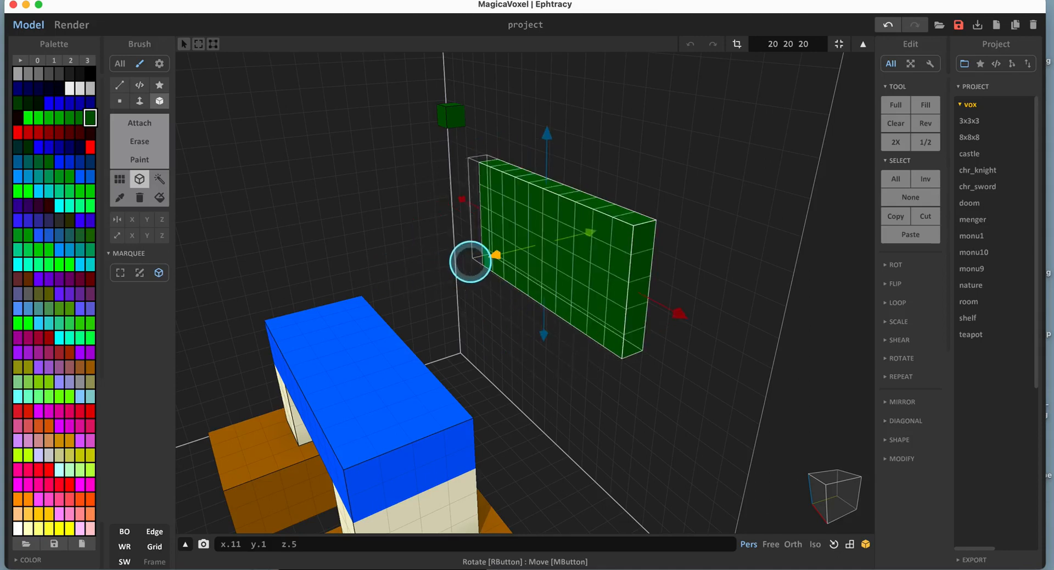
pyautogui.moveTo(640, 351); pyautogui.dragTo(710, 369, button='right')
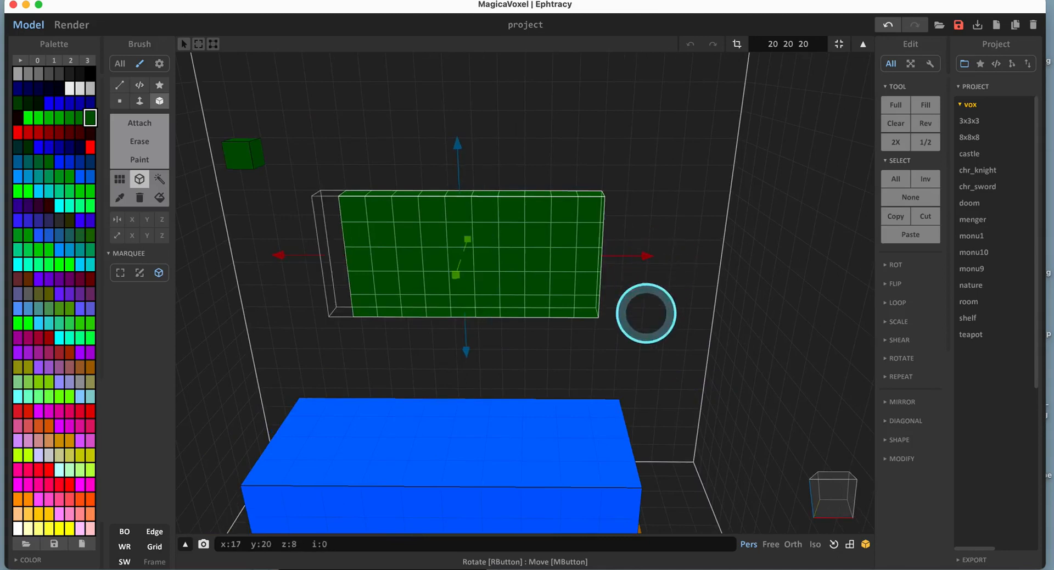
pyautogui.moveTo(644, 312); pyautogui.dragTo(604, 337, button='right')
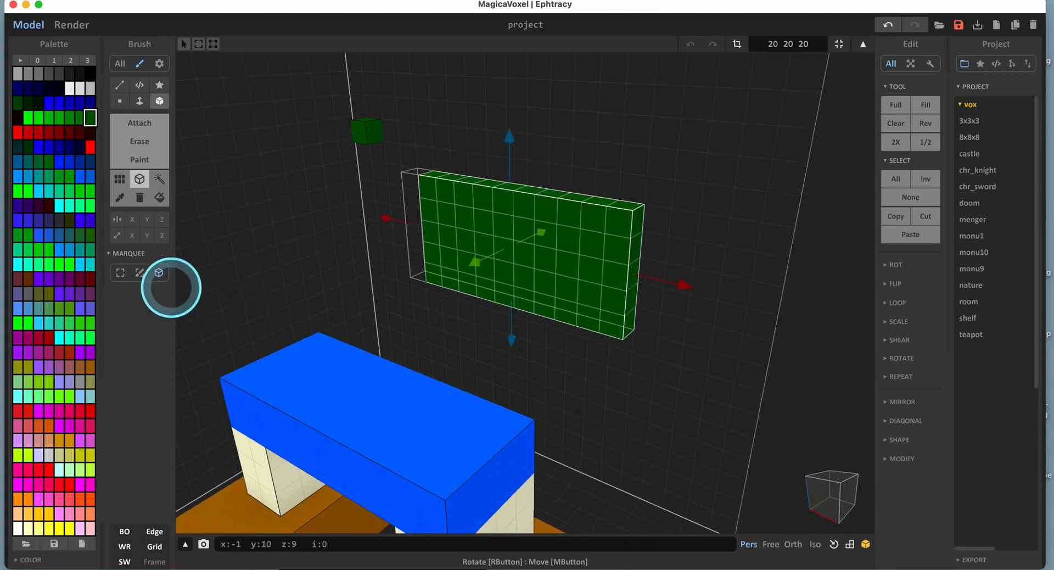
pyautogui.click(139, 273)
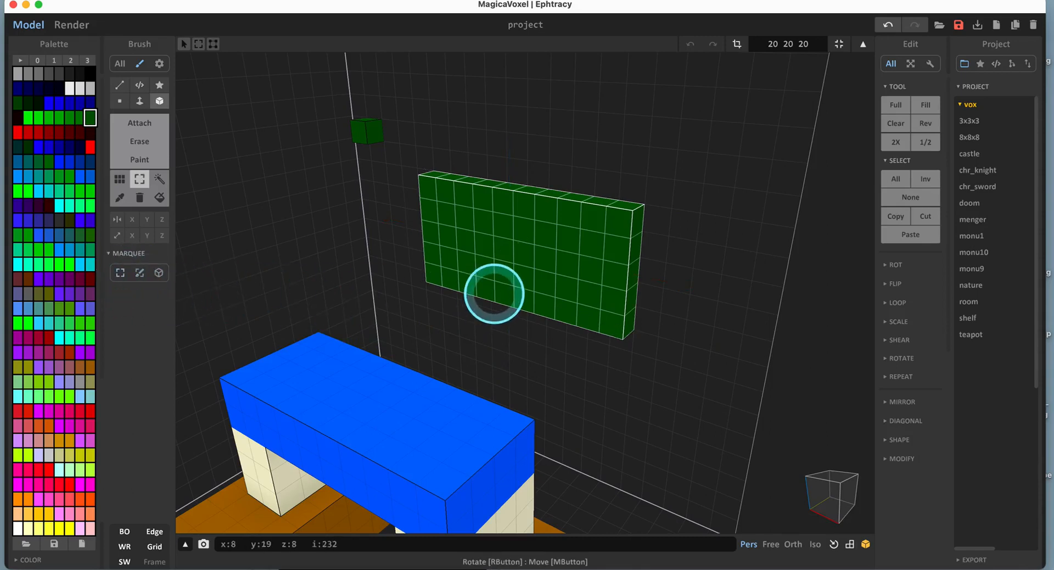
pyautogui.moveTo(512, 289); pyautogui.dragTo(500, 280, button='middle')
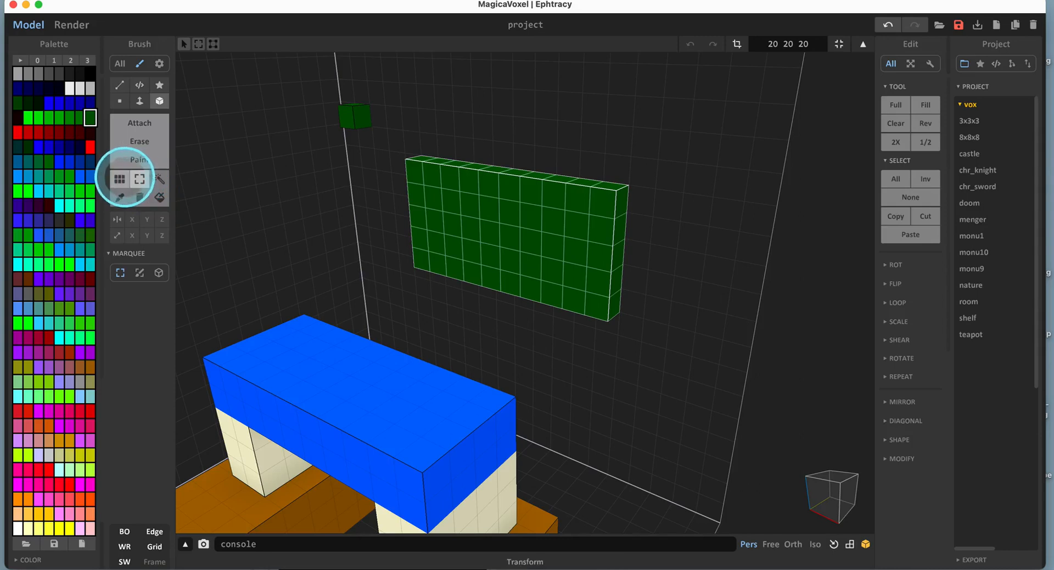
# Try moving the selected green slab back and forth with the Move transform and undo the changes.
pyautogui.click(119, 179)
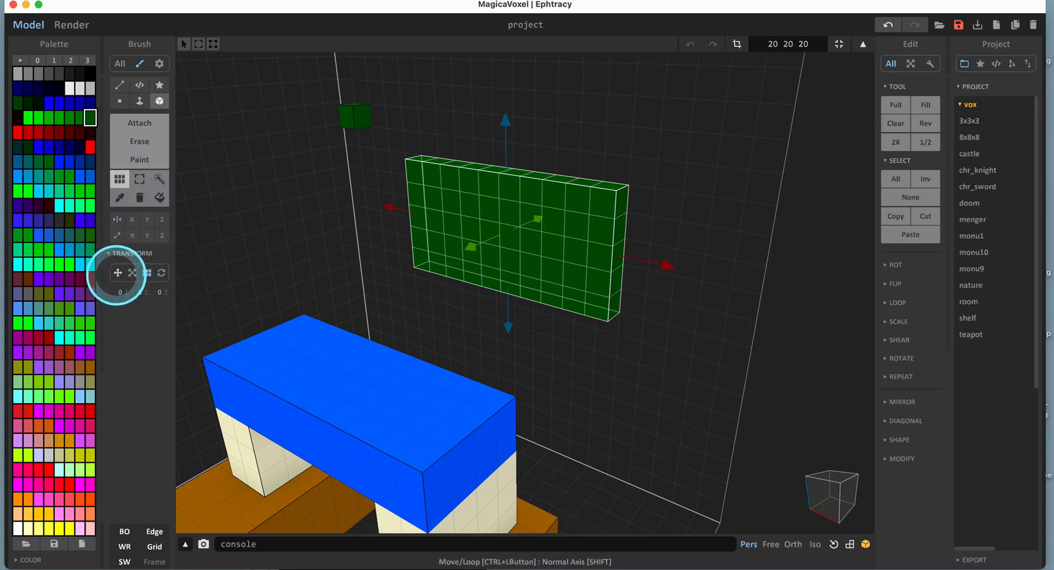
pyautogui.click(116, 273)
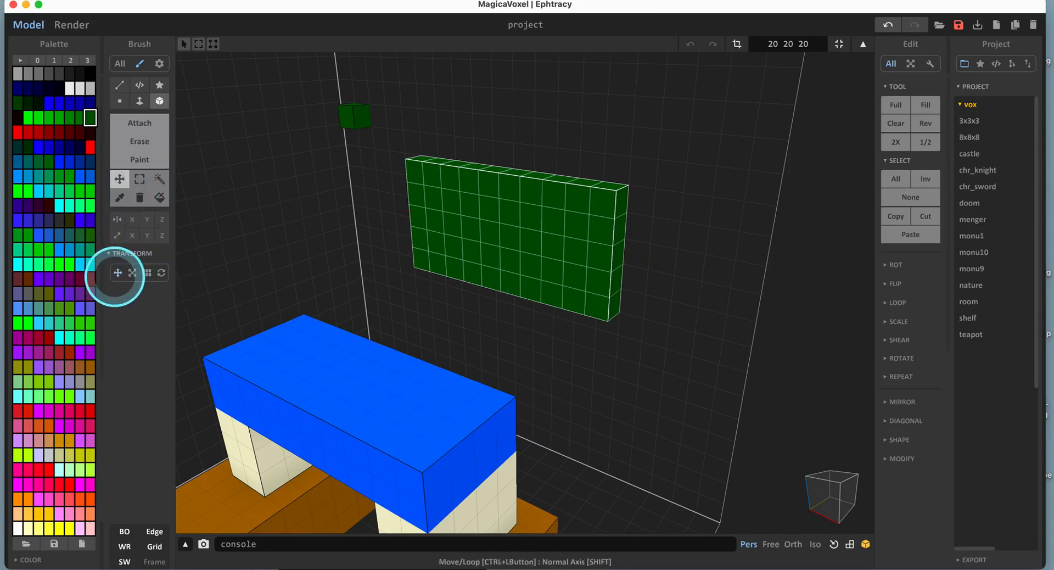
pyautogui.click(133, 273)
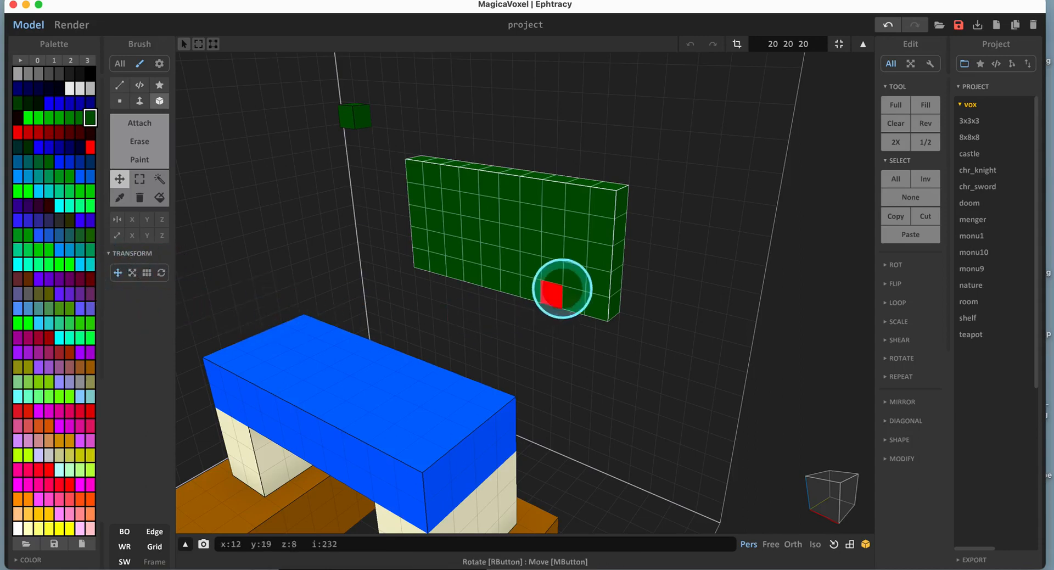
pyautogui.moveTo(561, 288)
pyautogui.mouseDown(button='right')
pyautogui.moveTo(558, 307)
pyautogui.moveTo(567, 302)
pyautogui.mouseUp(button='right')
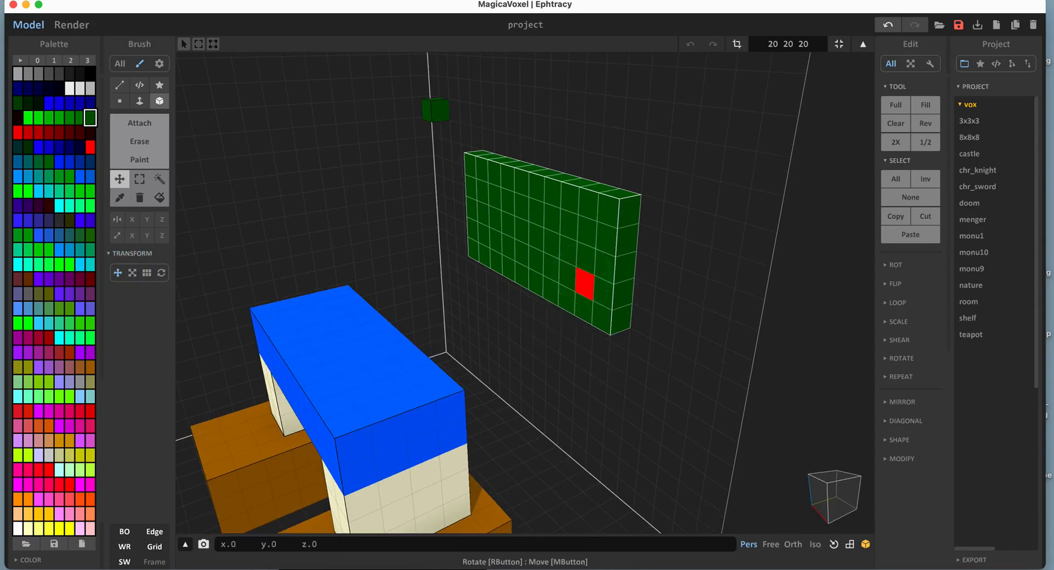
pyautogui.moveTo(585, 282); pyautogui.dragTo(638, 292)
pyautogui.moveTo(645, 256); pyautogui.dragTo(588, 252)
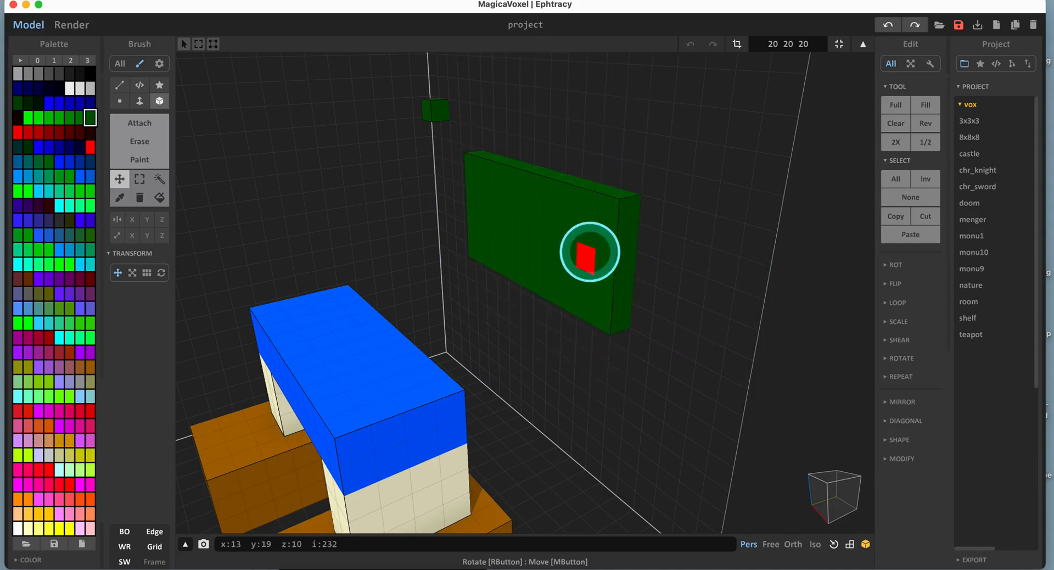
# Select the whole green slab again with the rectangular marquee from a frontal view.
pyautogui.moveTo(542, 306); pyautogui.dragTo(571, 307, button='right')
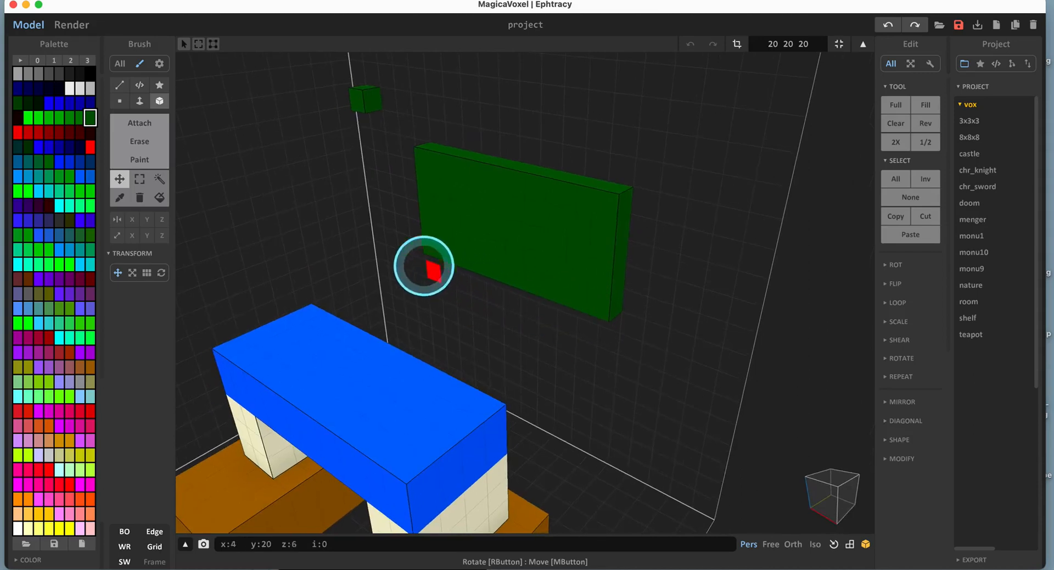
pyautogui.click(140, 179)
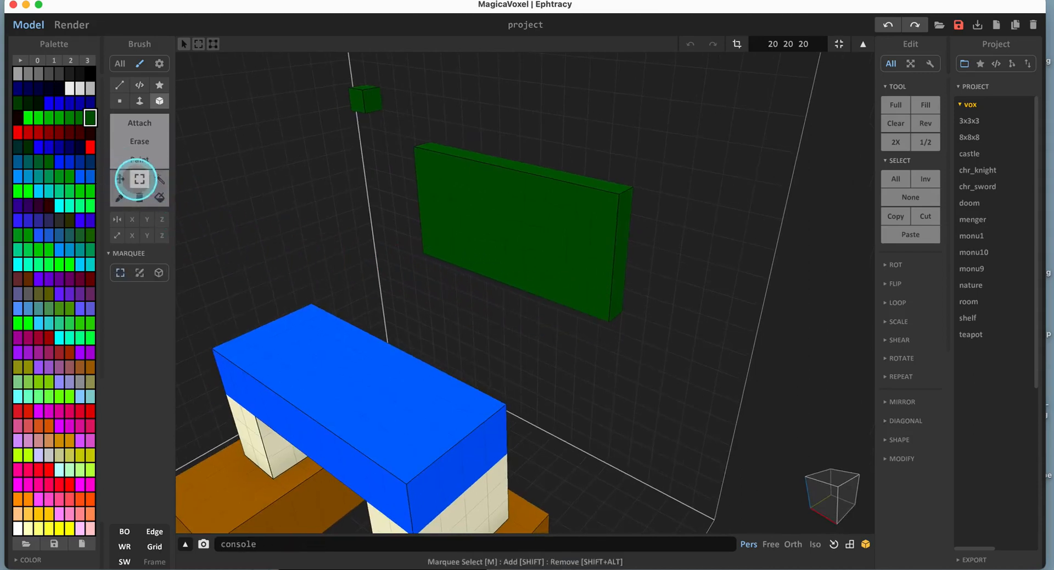
pyautogui.moveTo(457, 250); pyautogui.dragTo(426, 245, button='right')
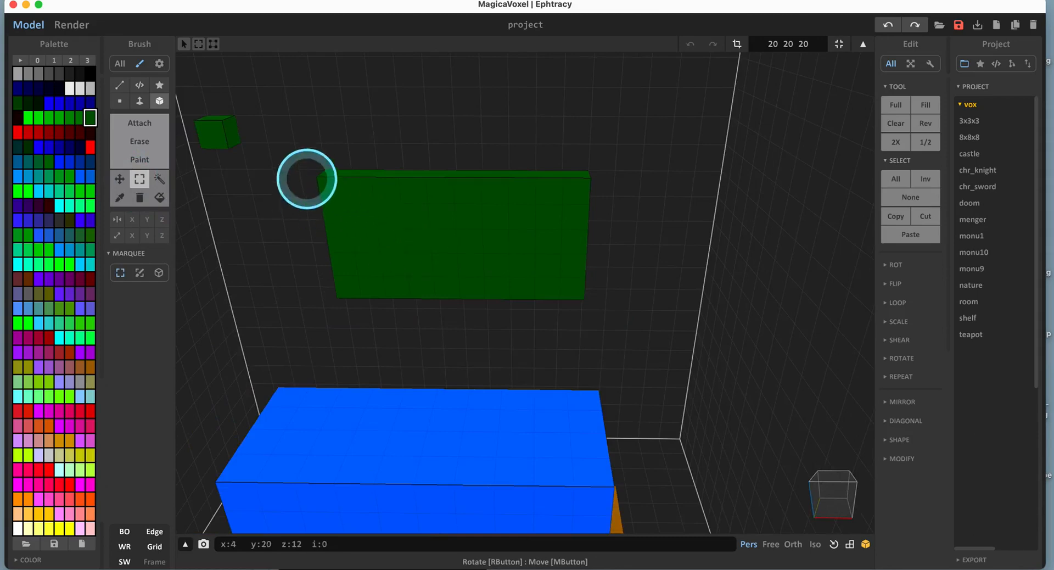
pyautogui.moveTo(307, 172); pyautogui.dragTo(625, 313)
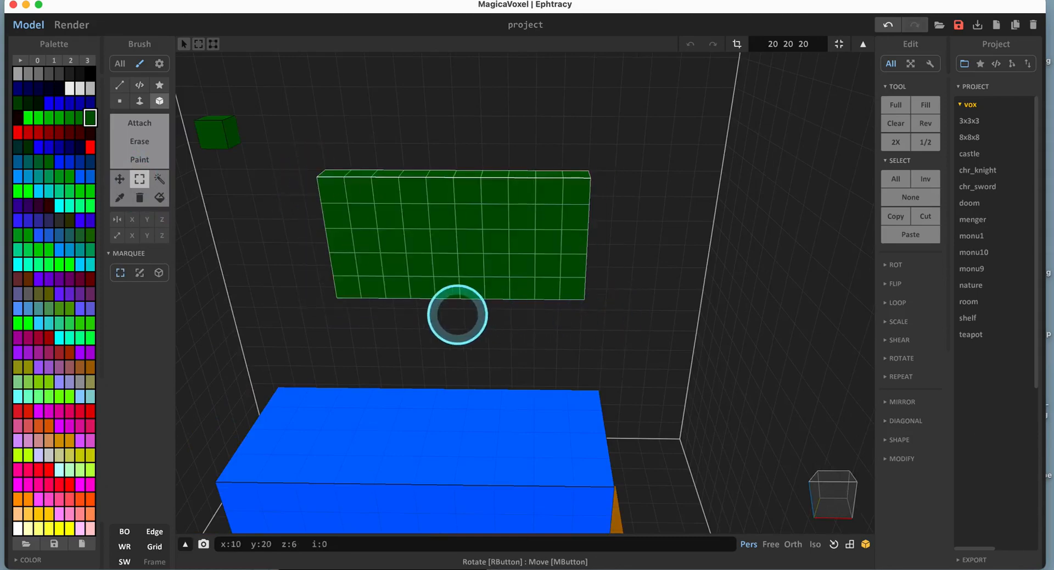
# Bring the selected green slab forward along the depth axis so it stands on the blue block's front edge.
pyautogui.click(119, 178)
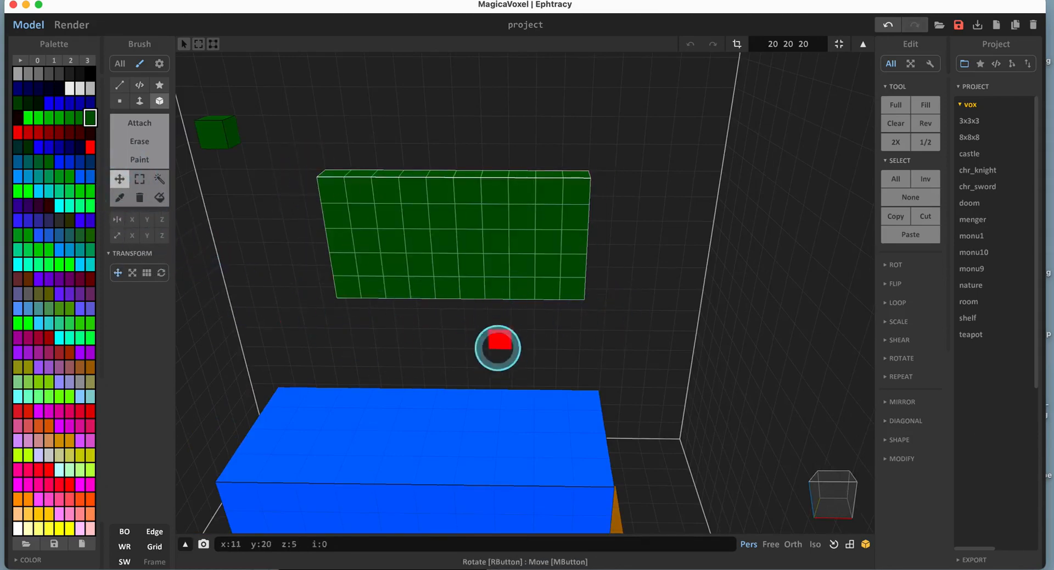
pyautogui.moveTo(499, 346); pyautogui.dragTo(416, 347, button='right')
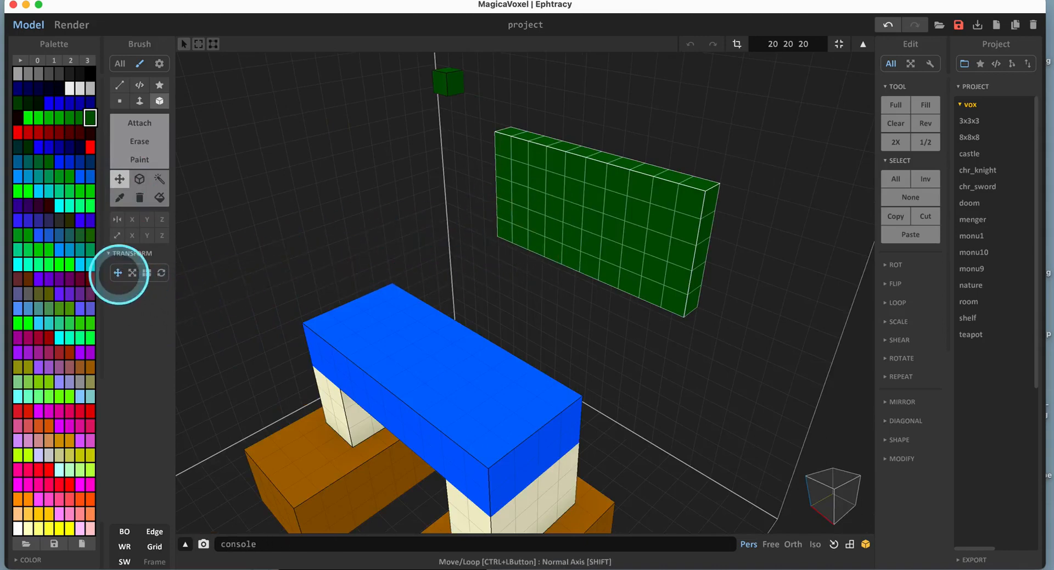
pyautogui.moveTo(596, 248); pyautogui.dragTo(598, 242, button='middle')
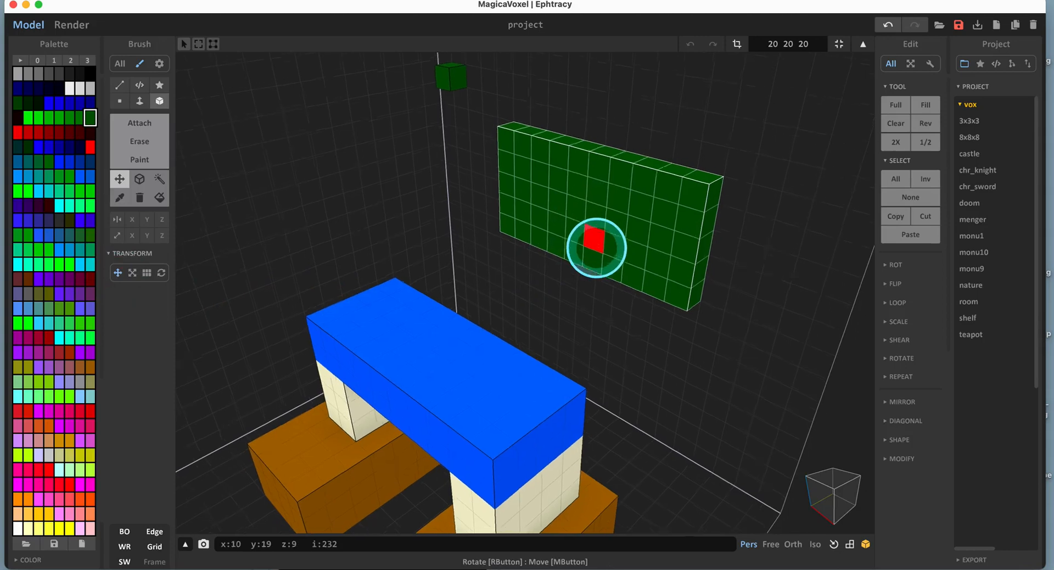
pyautogui.moveTo(610, 275)
pyautogui.mouseDown(button='right')
pyautogui.moveTo(569, 273)
pyautogui.moveTo(594, 261)
pyautogui.moveTo(593, 276)
pyautogui.mouseUp(button='right')
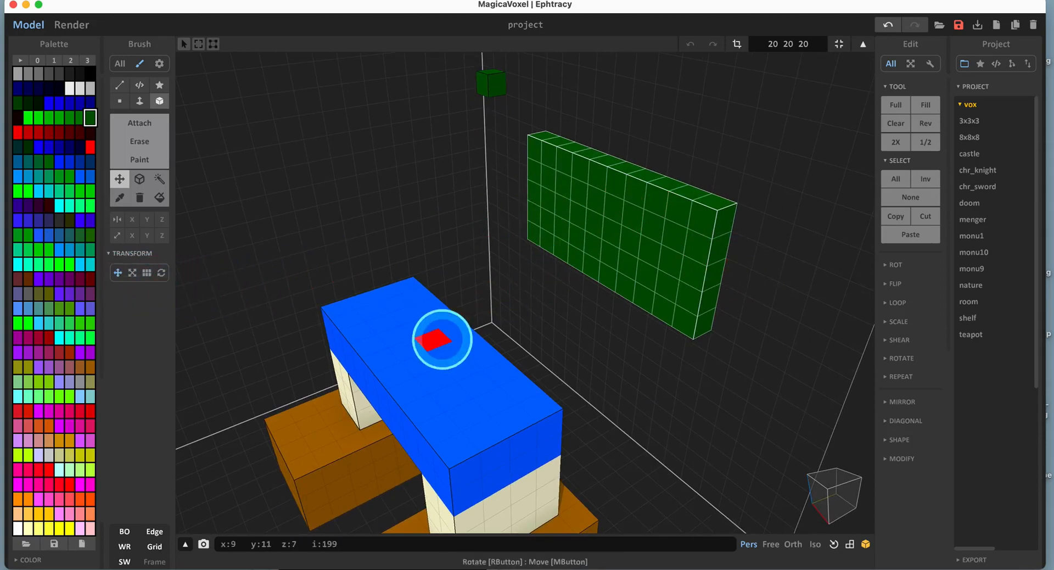
pyautogui.click(132, 272)
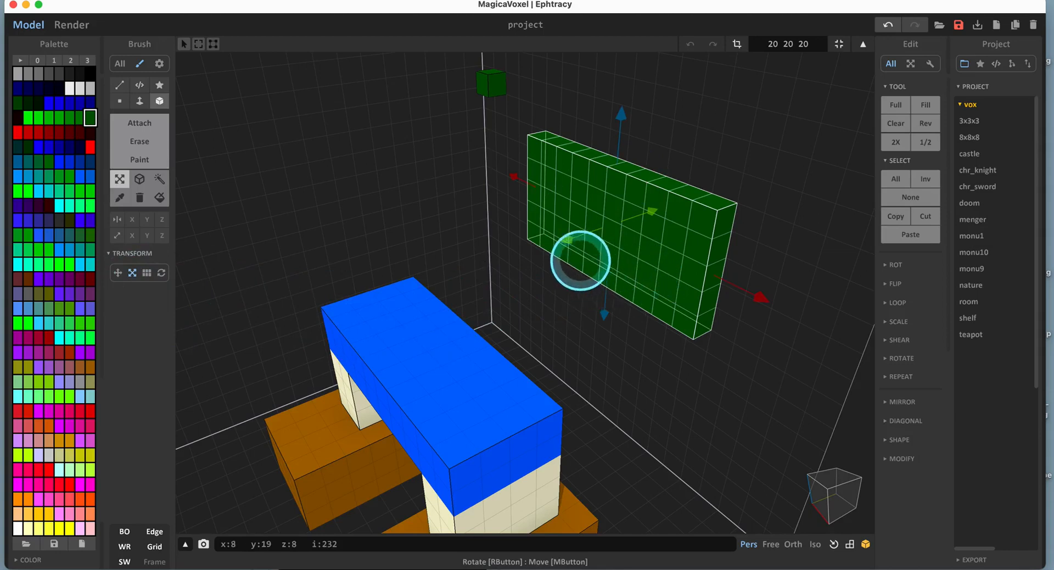
pyautogui.moveTo(567, 243); pyautogui.dragTo(290, 315)
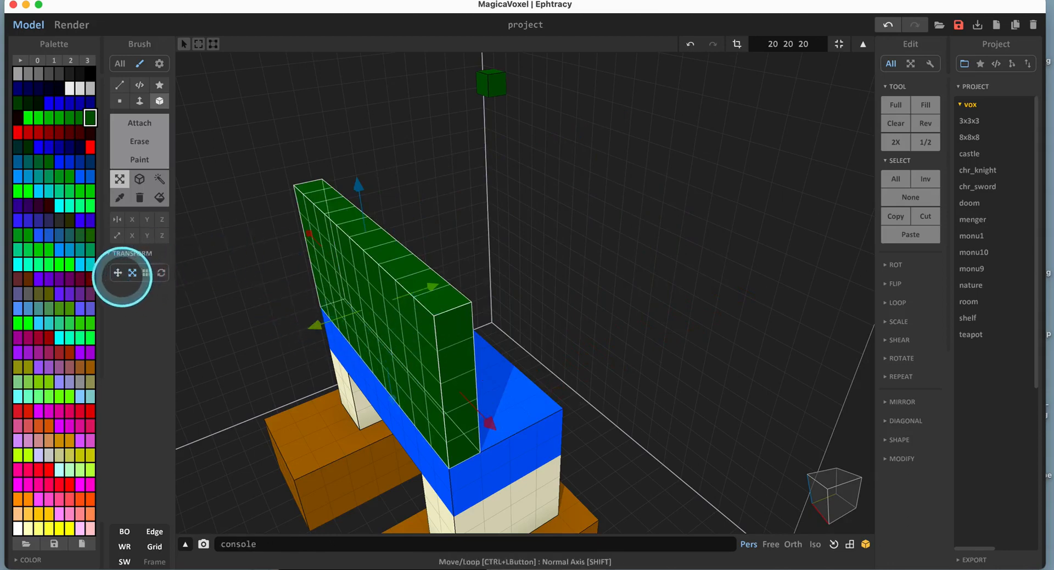
# Try resizing the selected green slab along its width and depth axes with the Scale transform.
pyautogui.click(118, 272)
pyautogui.click(131, 273)
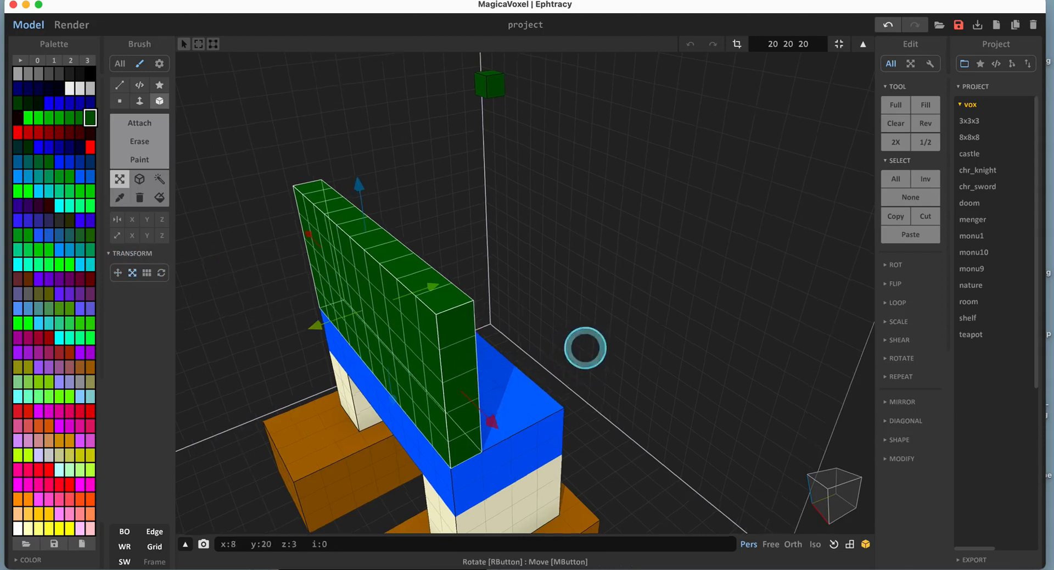
pyautogui.moveTo(584, 346); pyautogui.dragTo(612, 337, button='right')
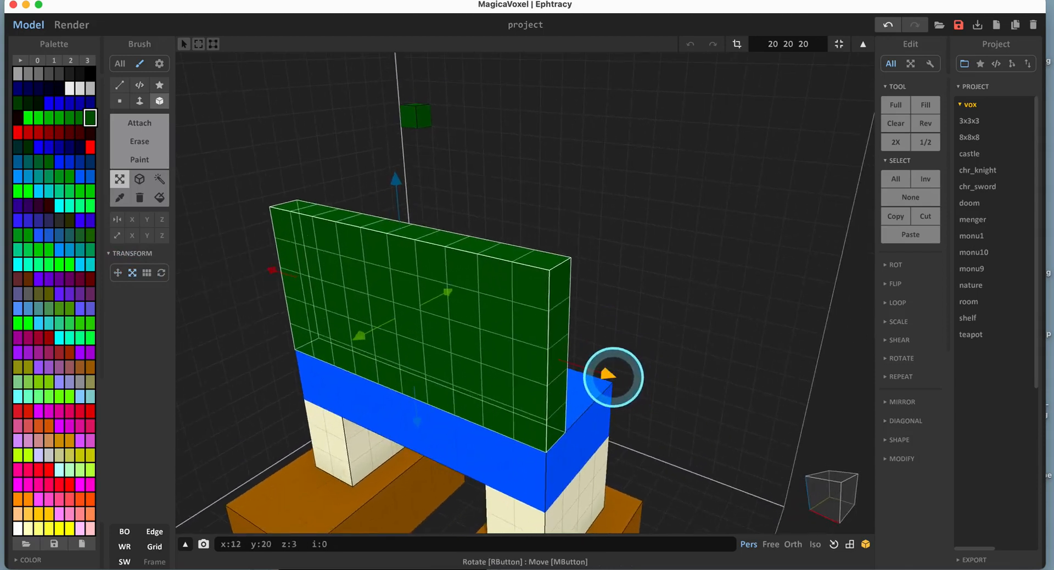
pyautogui.moveTo(613, 377)
pyautogui.mouseDown()
pyautogui.moveTo(494, 346)
pyautogui.moveTo(623, 381)
pyautogui.mouseUp()
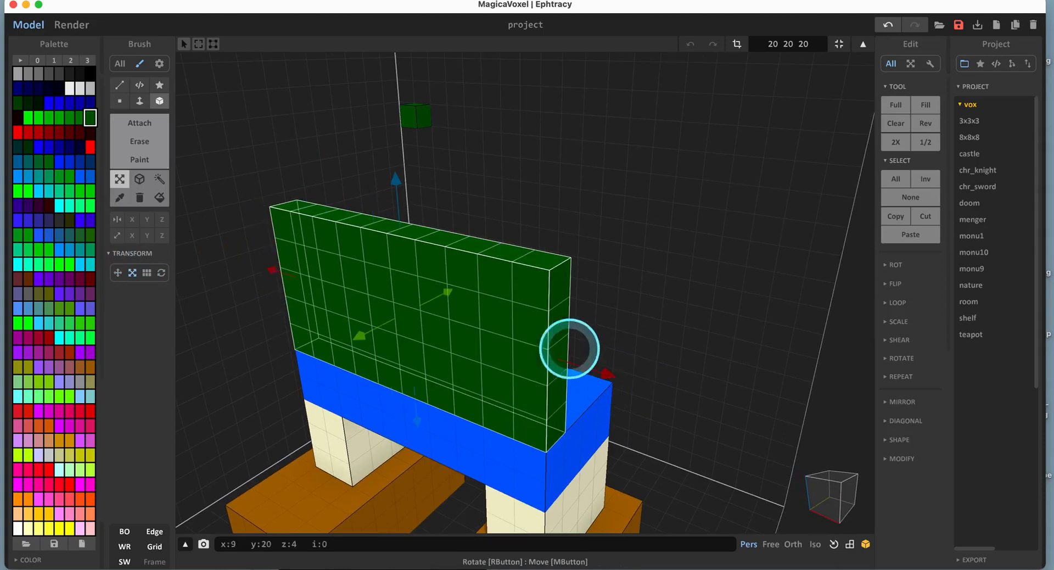
pyautogui.moveTo(359, 335)
pyautogui.mouseDown()
pyautogui.moveTo(426, 306)
pyautogui.moveTo(364, 346)
pyautogui.mouseUp()
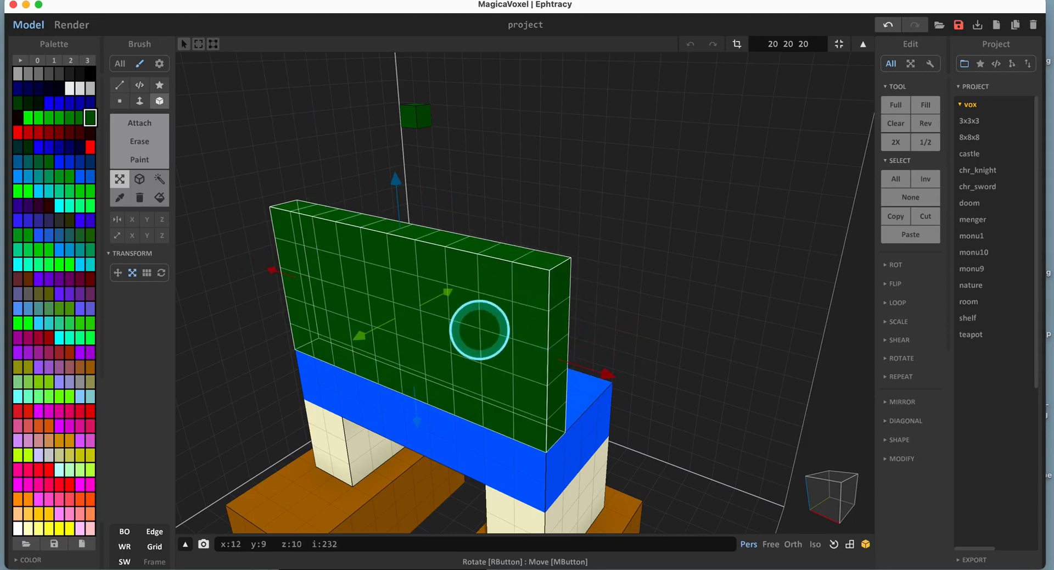
pyautogui.moveTo(585, 329); pyautogui.dragTo(472, 333, button='right')
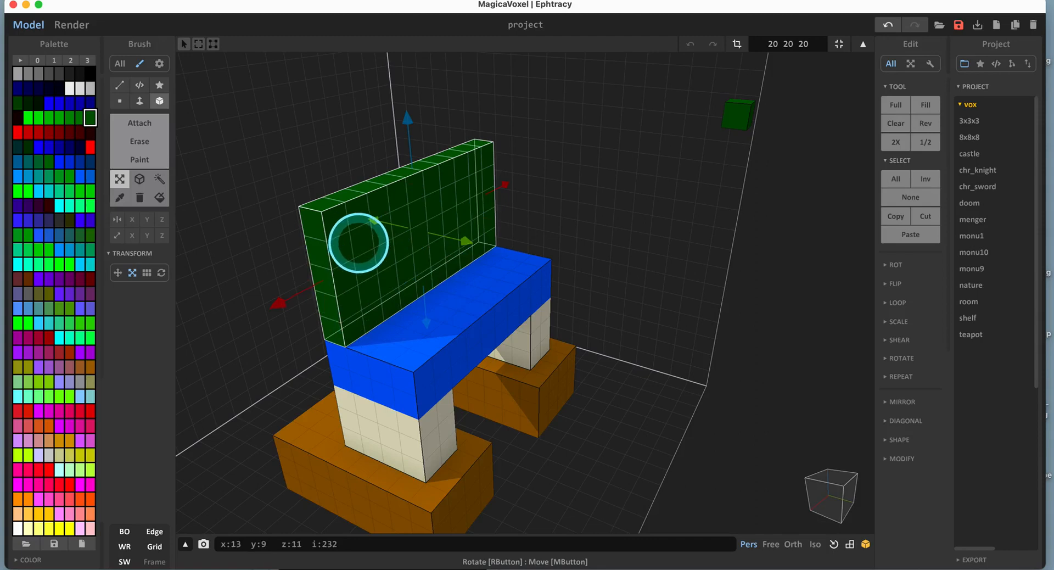
pyautogui.moveTo(358, 242); pyautogui.dragTo(388, 254, button='right')
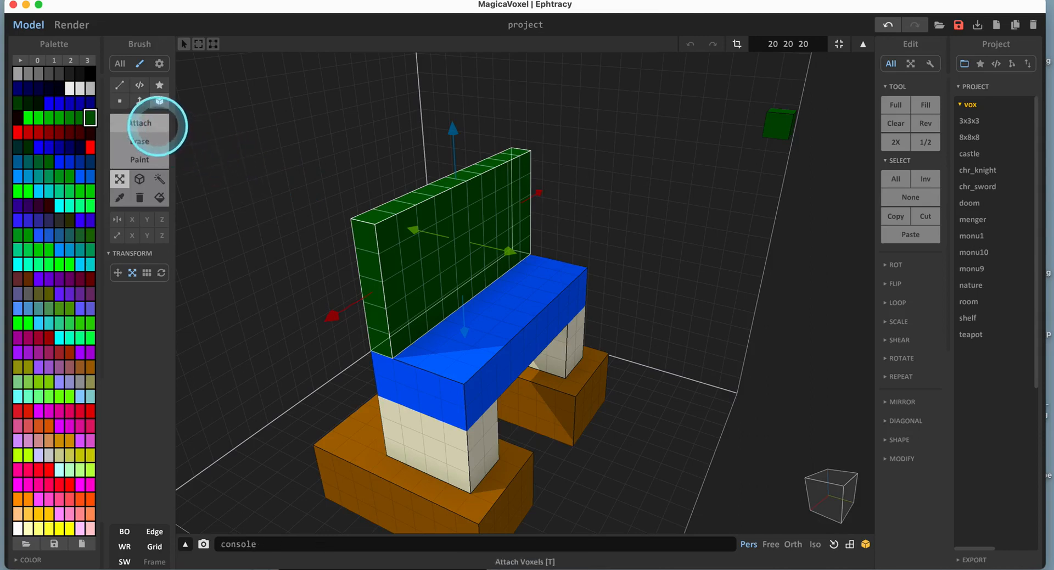
# Attach a single green voxel in the empty space beside the slab and erase it.
pyautogui.click(157, 125)
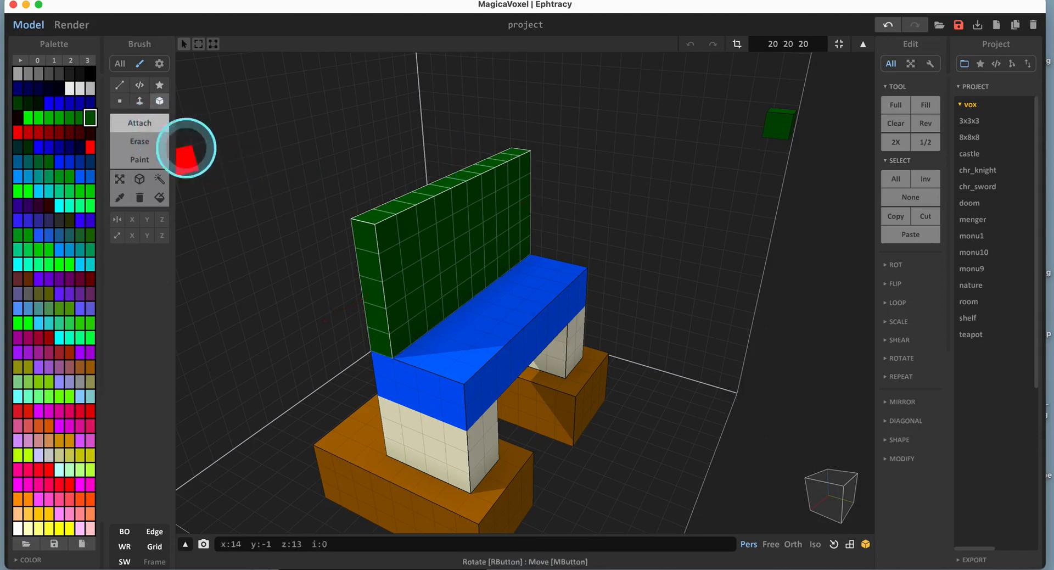
pyautogui.click(281, 192)
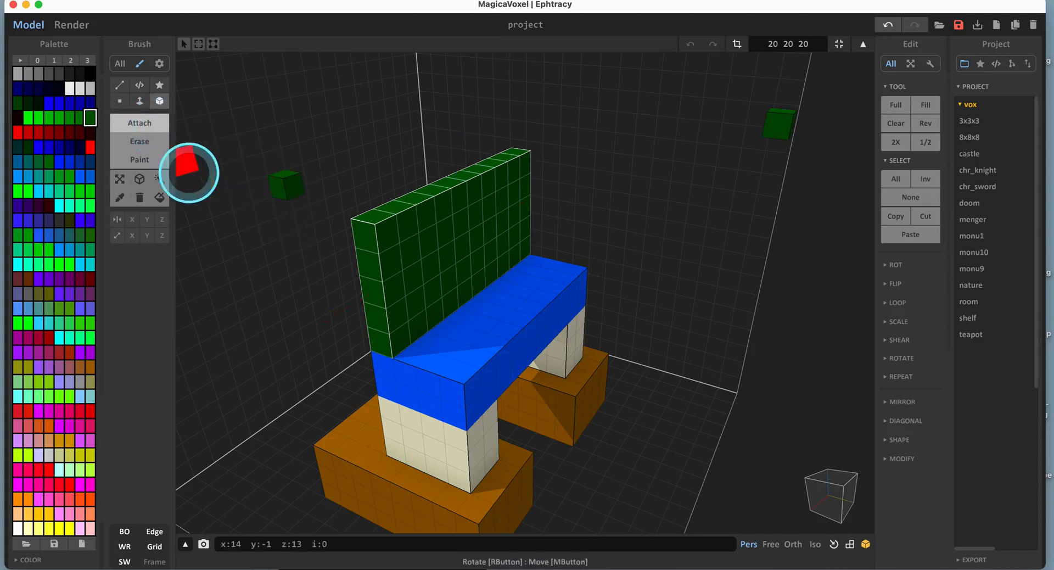
pyautogui.click(140, 141)
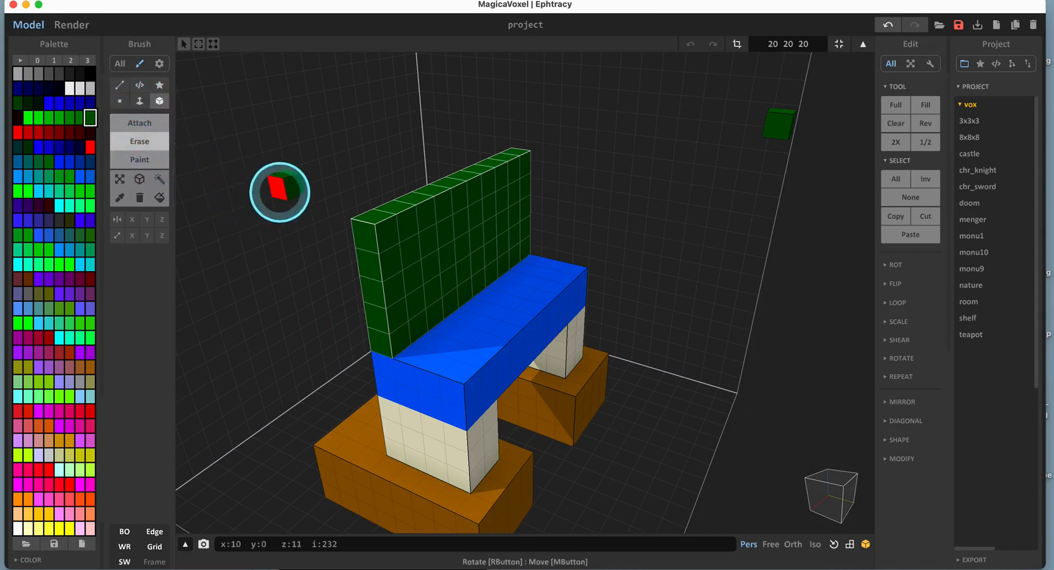
pyautogui.click(281, 190)
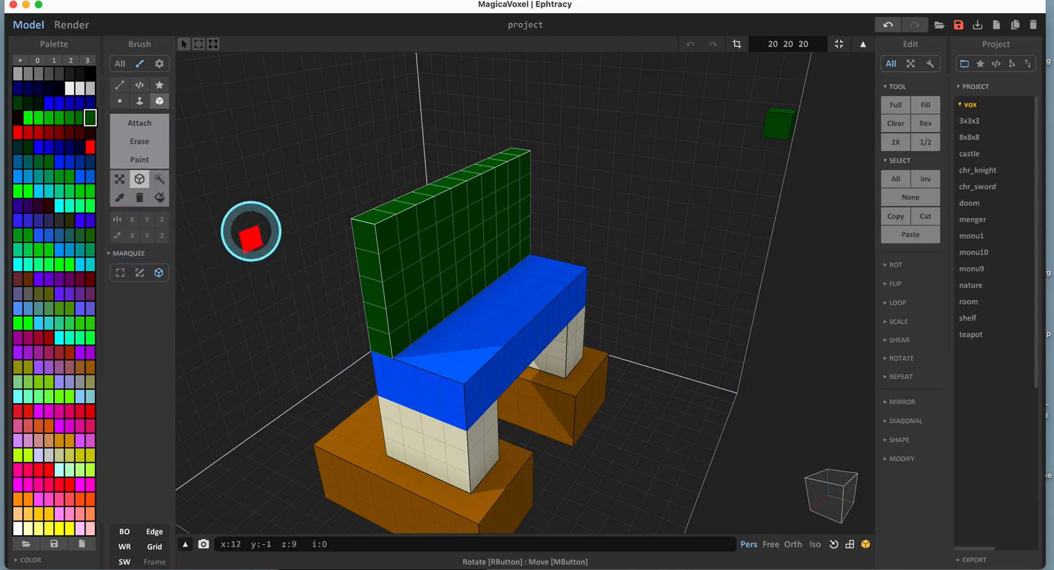
# Clear the slab's selection and extrude its rear face in Face mode to thicken it over the blue block.
pyautogui.click(254, 224)
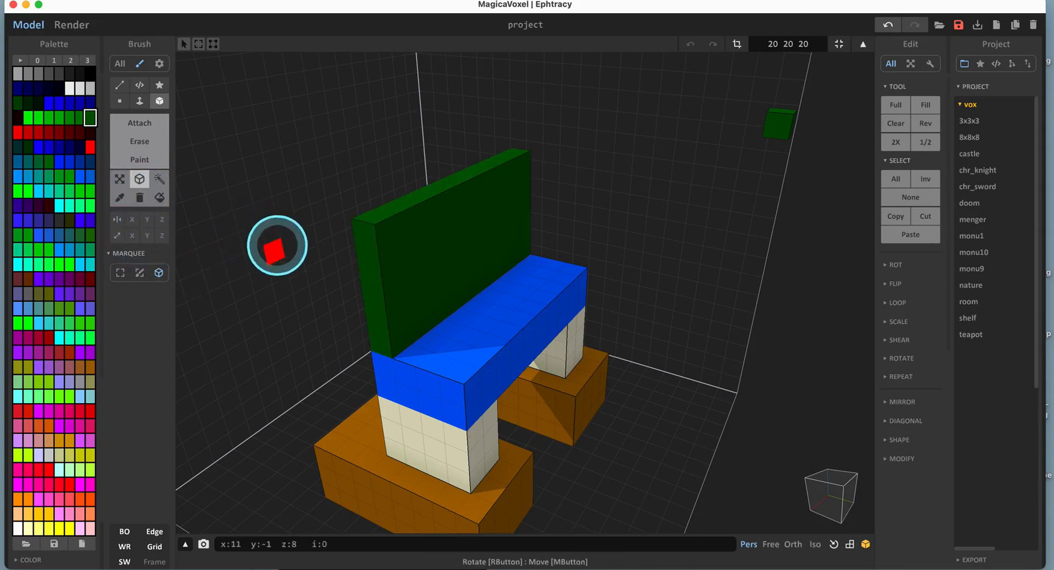
pyautogui.click(139, 100)
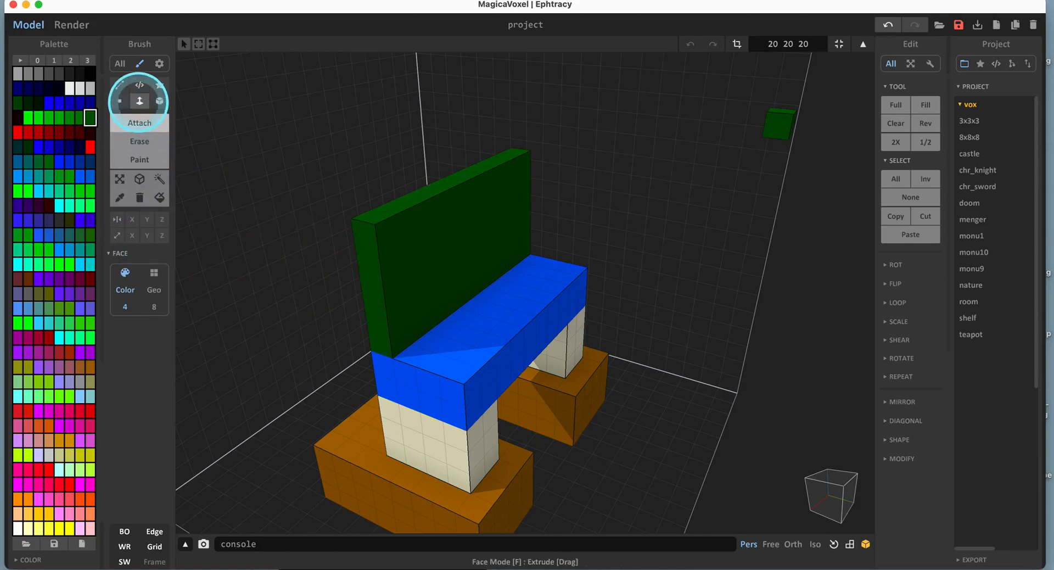
pyautogui.moveTo(403, 230); pyautogui.dragTo(460, 257)
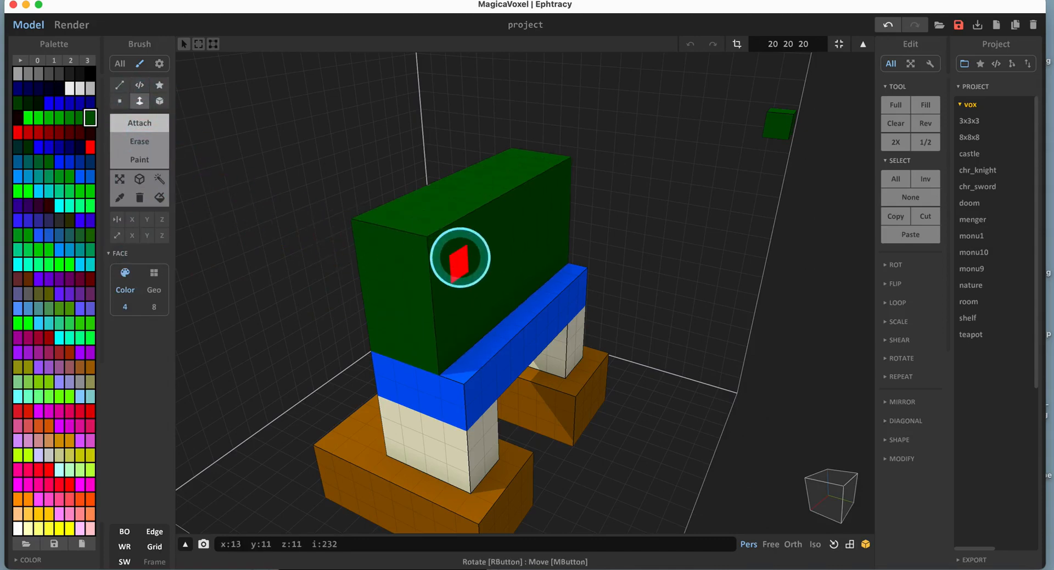
pyautogui.moveTo(334, 282); pyautogui.dragTo(505, 275, button='right')
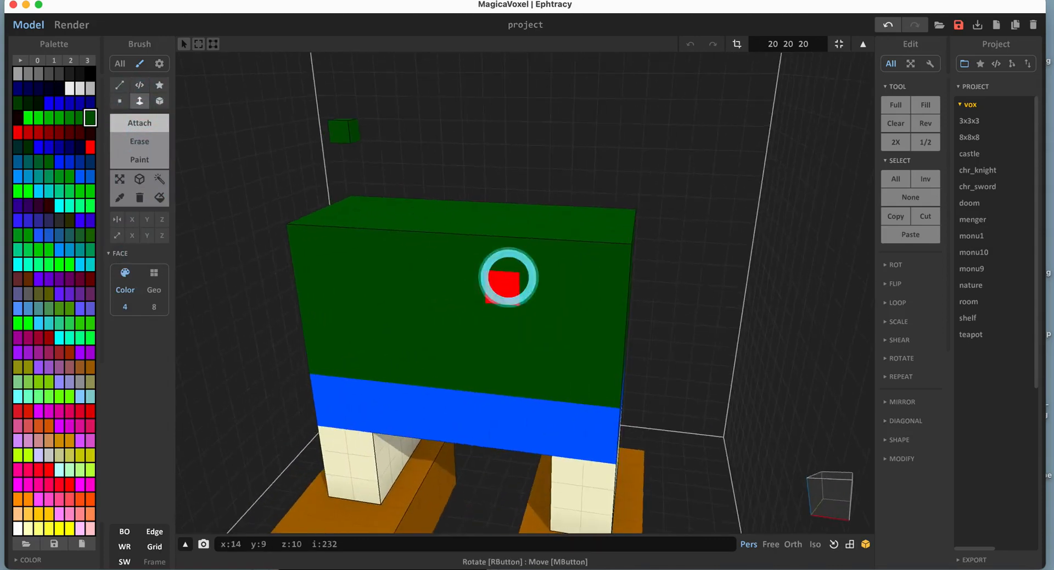
# Erase the stray green voxel on the back wall and frame the whole character from a front corner.
pyautogui.click(140, 141)
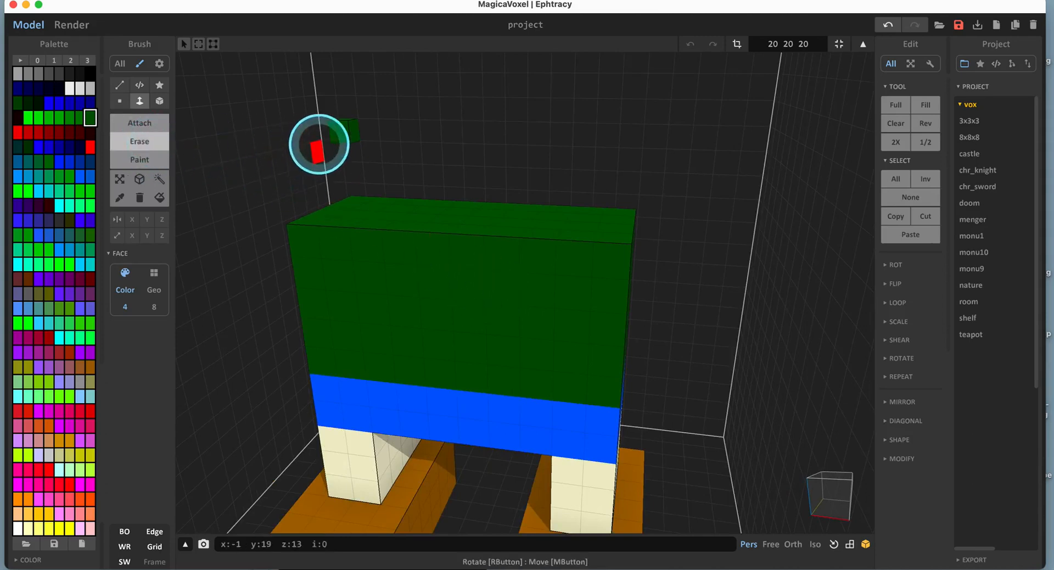
pyautogui.scroll(-2, 371, 308)
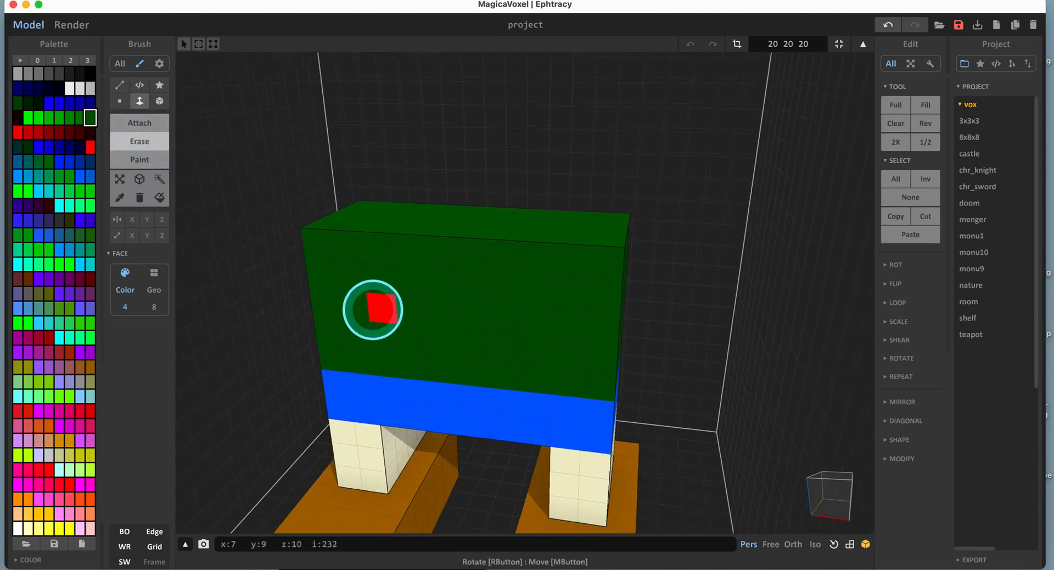
pyautogui.scroll(-3, 373, 309)
pyautogui.moveTo(439, 373); pyautogui.dragTo(447, 354, button='middle')
pyautogui.moveTo(529, 322); pyautogui.dragTo(501, 327, button='right')
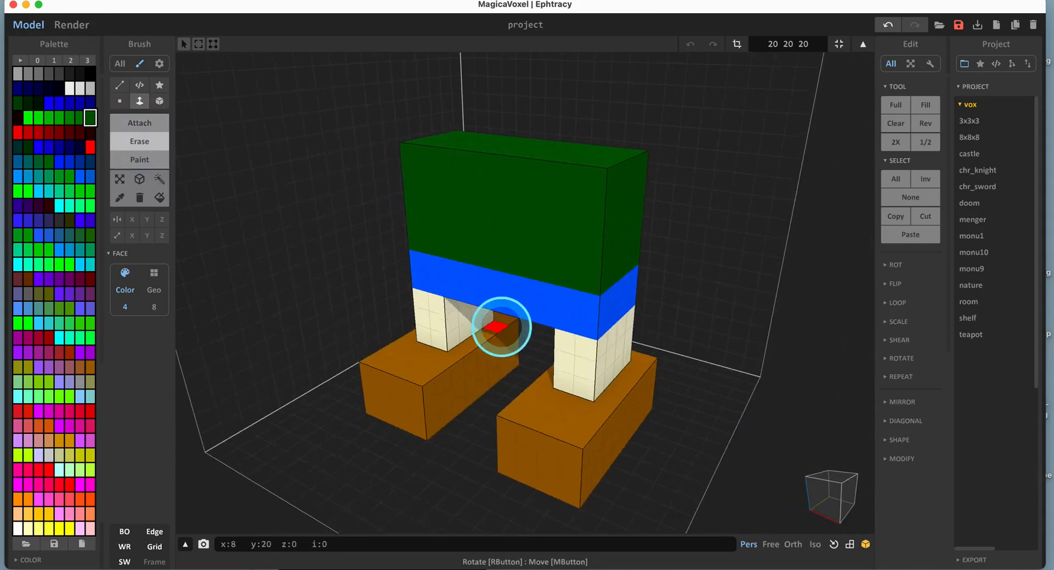